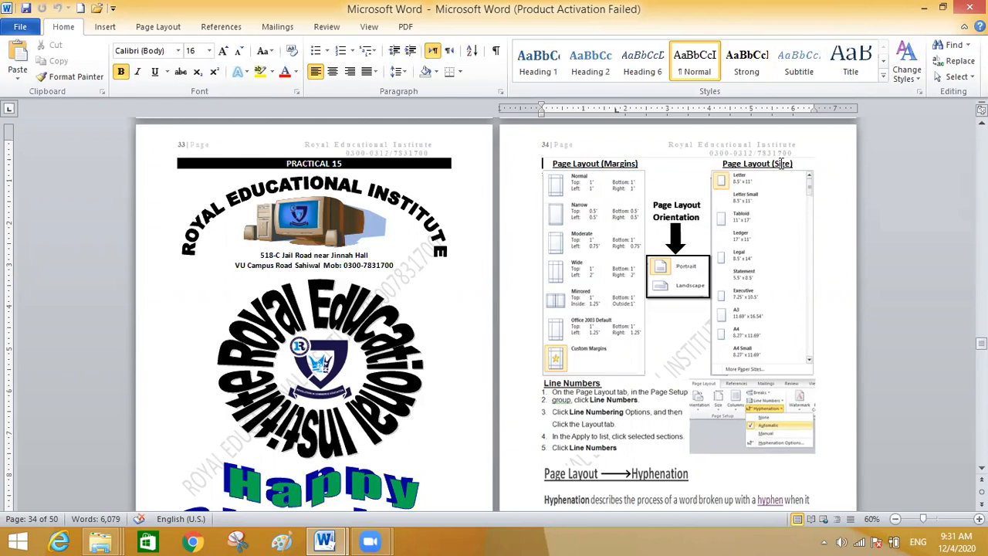
# Create a new blank document for demonstrating the page layout settings
pyautogui.click(154, 29)
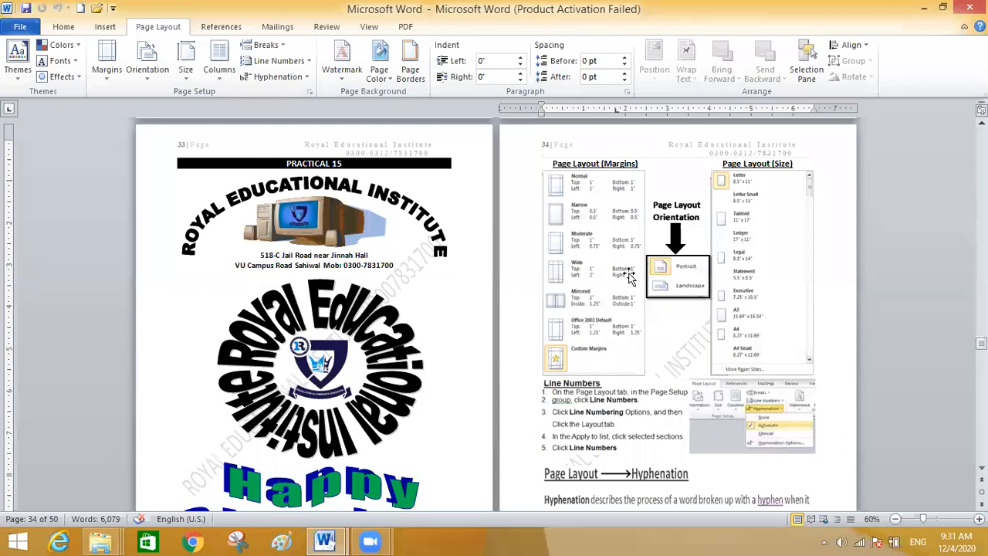
pyautogui.scroll(-3, 630, 278)
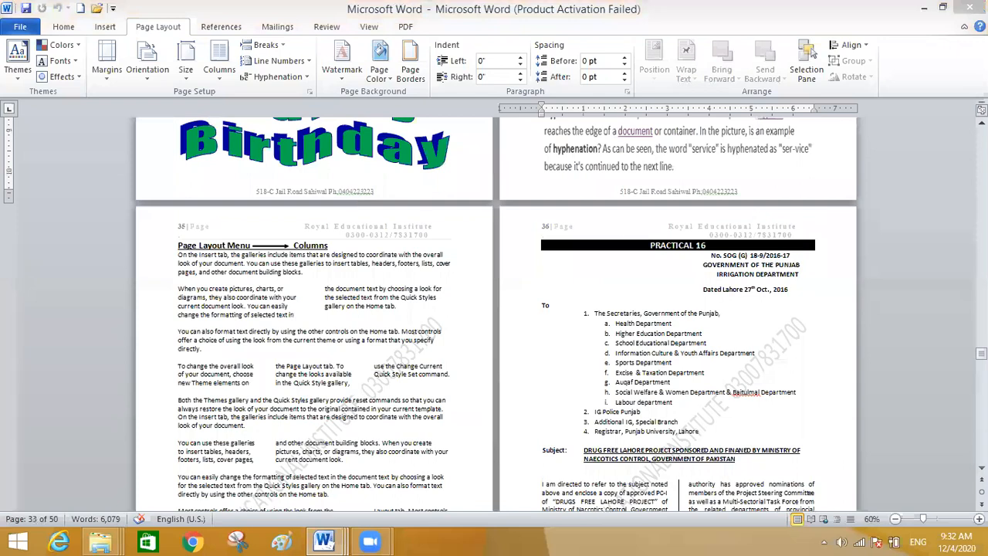
pyautogui.hotkey('ctrl', 'n')
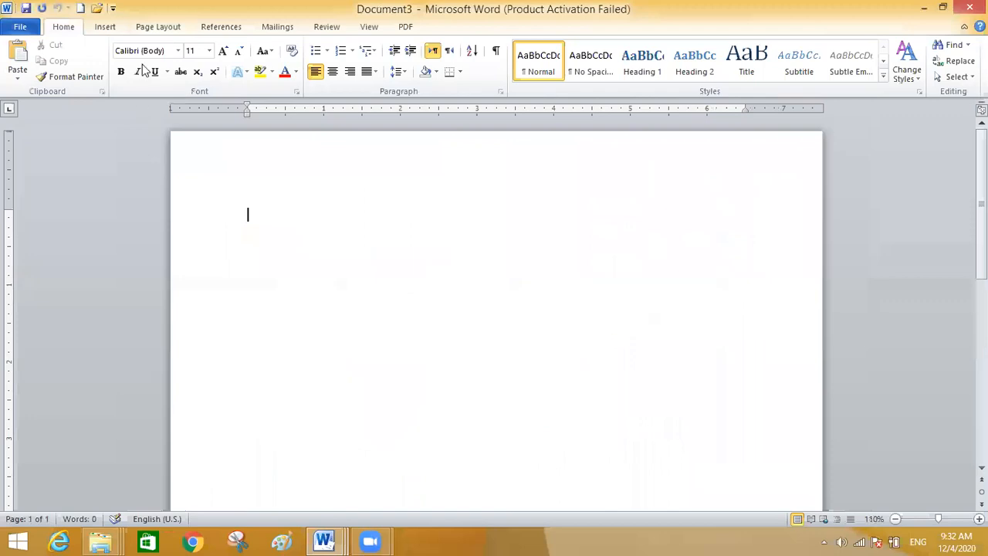
pyautogui.click(158, 27)
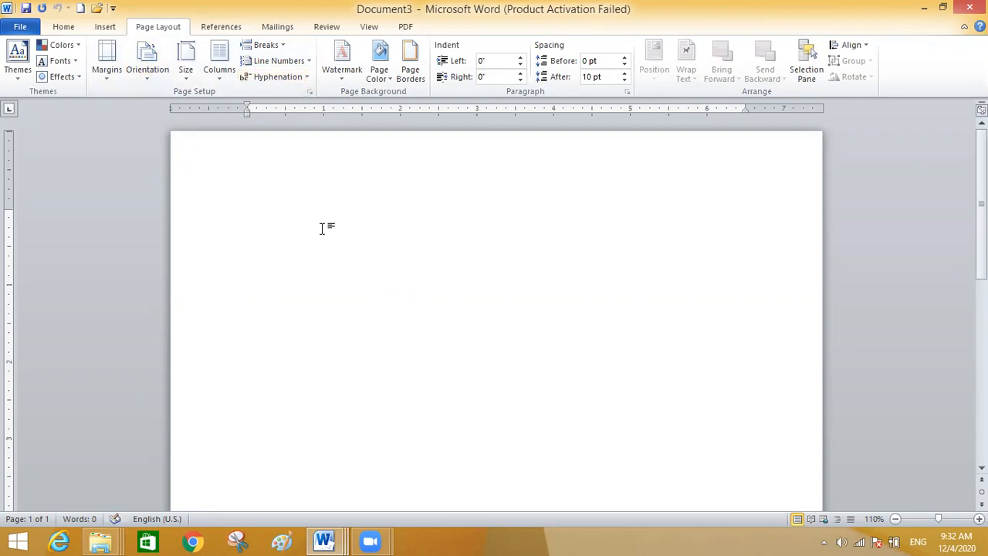
# Look through the available margin presets and paper sizes for the blank document
pyautogui.click(110, 85)
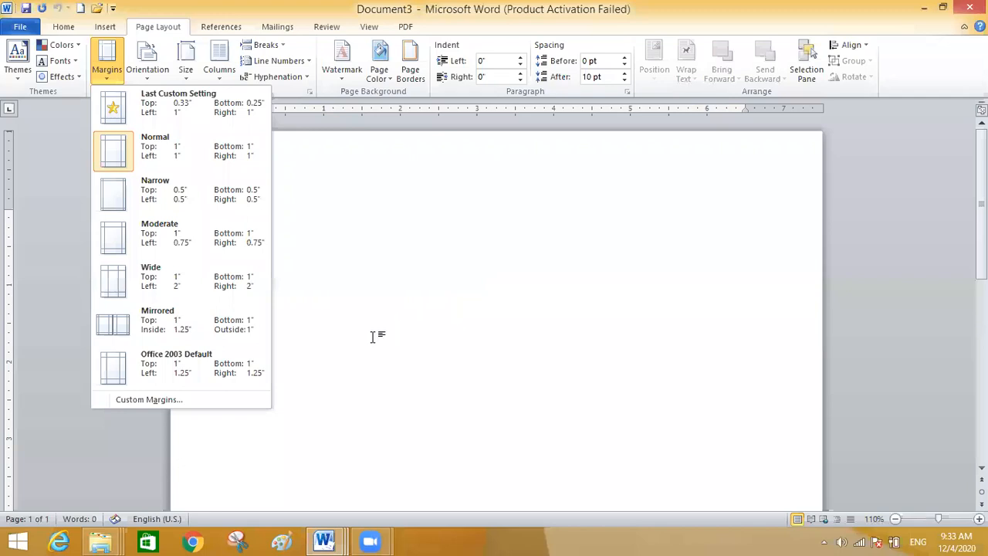
pyautogui.click(186, 83)
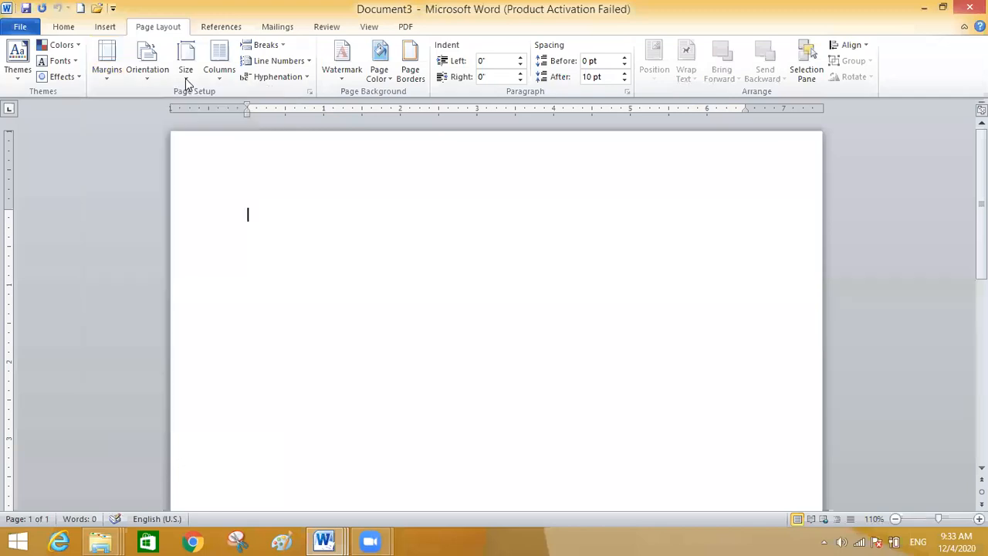
pyautogui.click(186, 69)
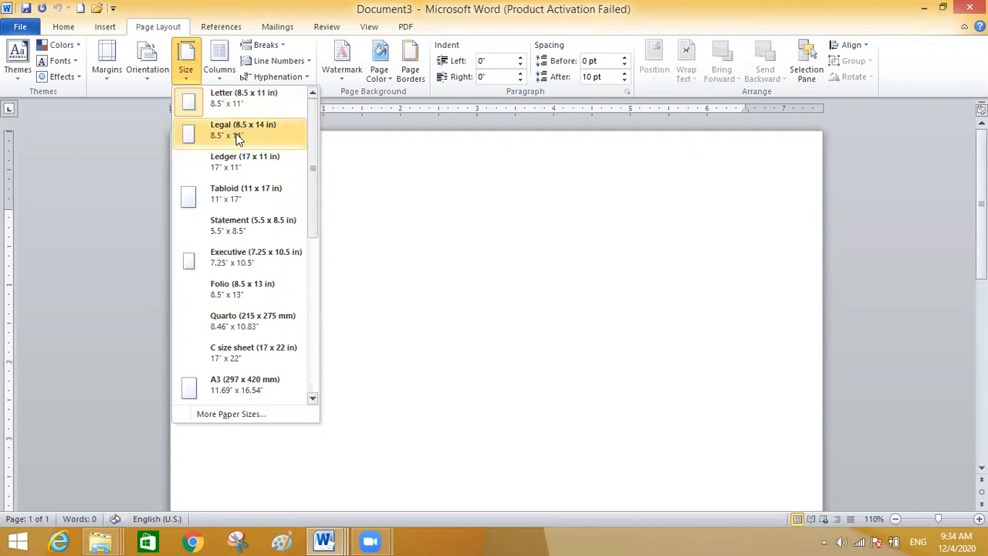
pyautogui.click(183, 73)
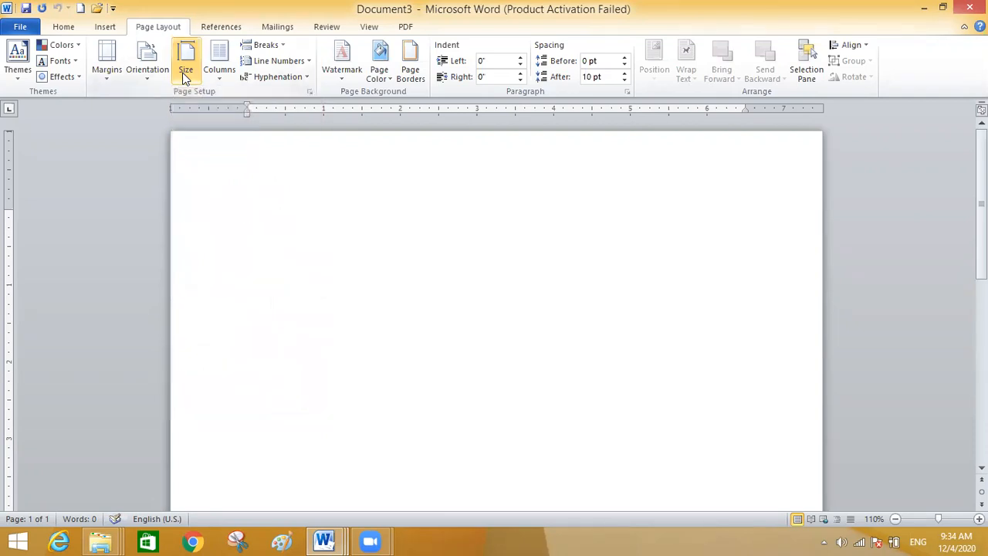
pyautogui.click(185, 75)
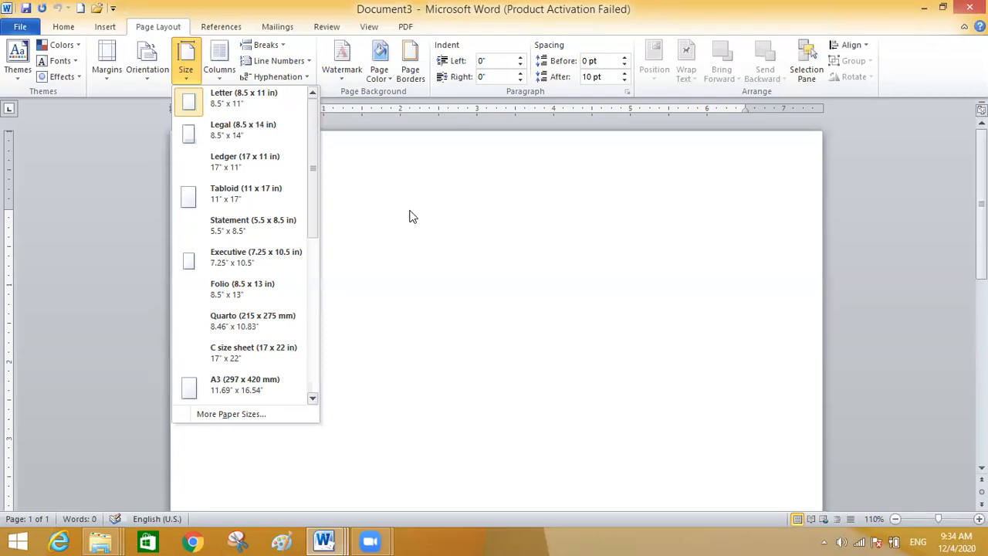
# Set the blank document's page orientation to landscape and show the whole page at 40% zoom
pyautogui.click(148, 77)
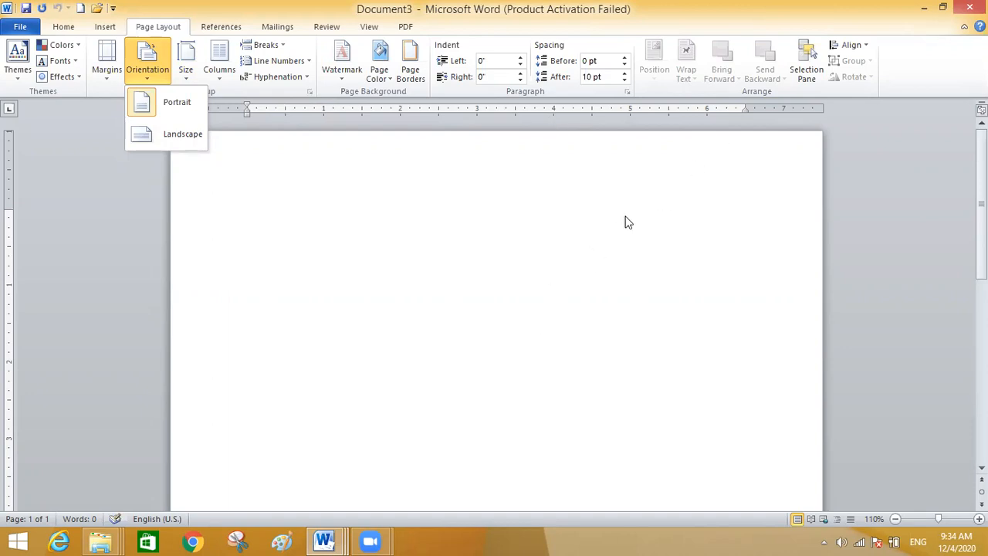
pyautogui.click(174, 131)
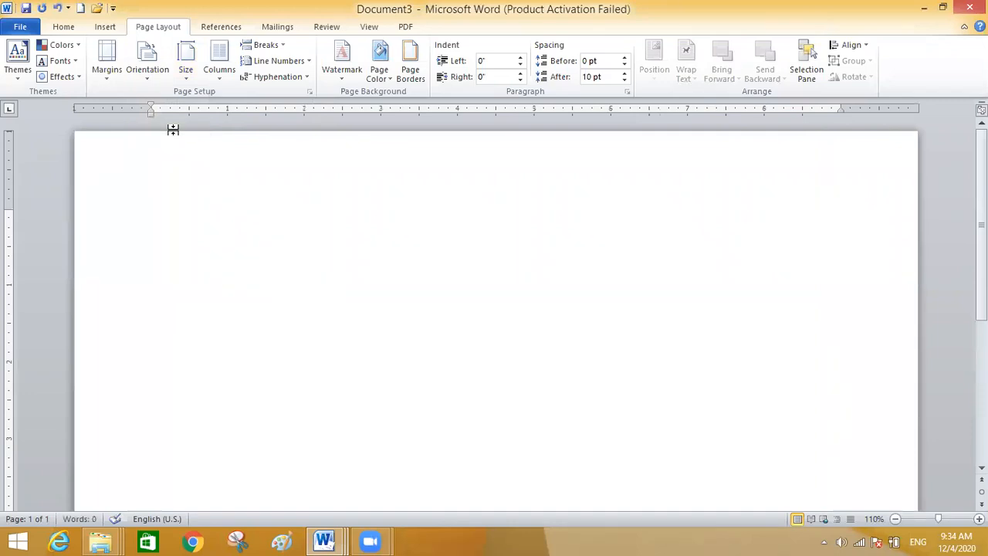
pyautogui.click(895, 520)
pyautogui.click(896, 519)
pyautogui.click(895, 519)
pyautogui.click(896, 519)
pyautogui.click(896, 519)
pyautogui.click(896, 520)
pyautogui.click(896, 519)
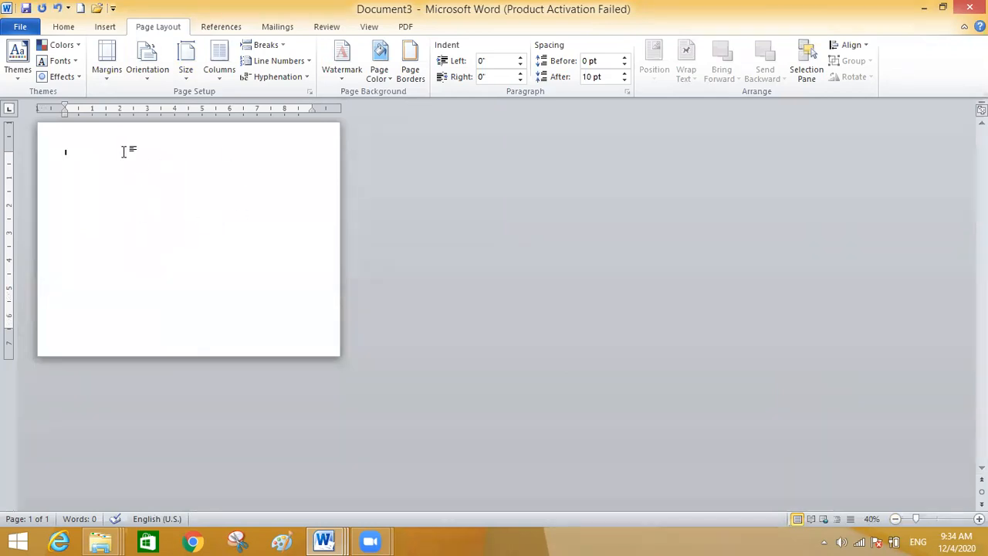
# Alternate the page orientation between portrait and landscape to compare them, finishing with portrait
pyautogui.click(149, 75)
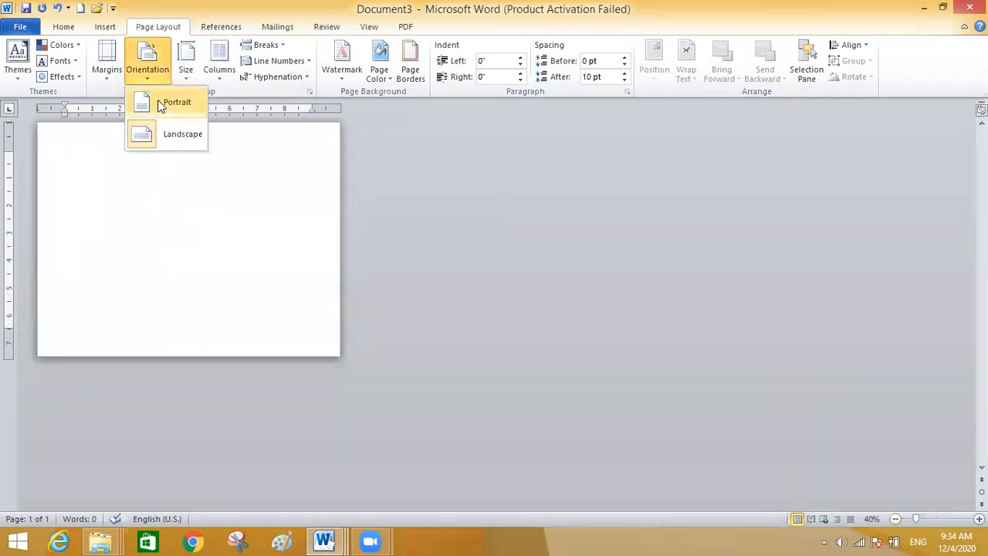
pyautogui.click(160, 104)
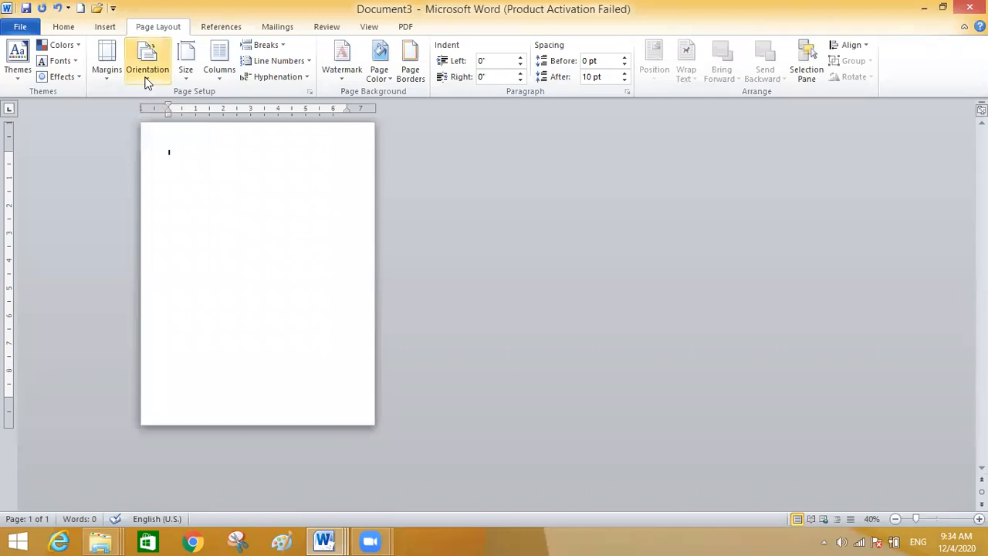
pyautogui.click(147, 77)
pyautogui.click(164, 133)
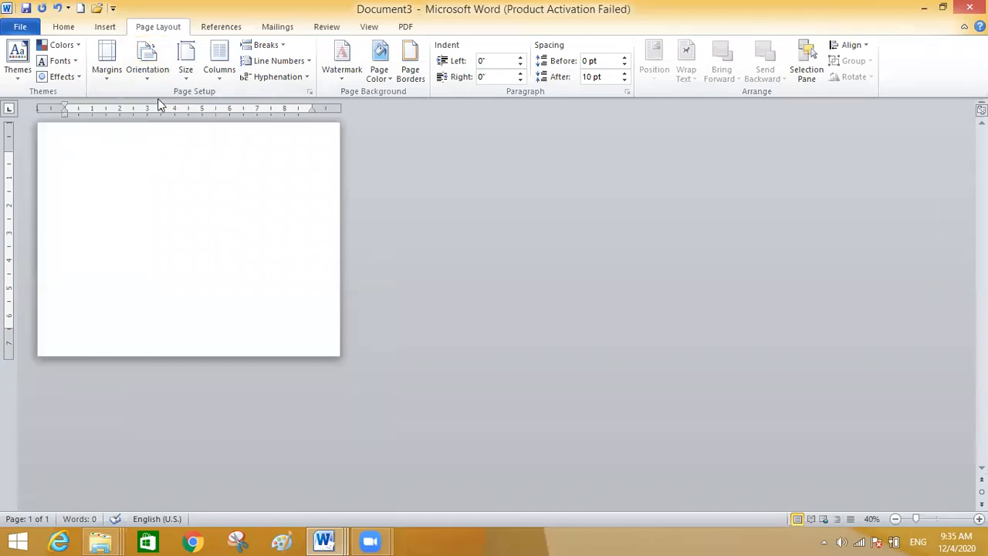
pyautogui.click(153, 76)
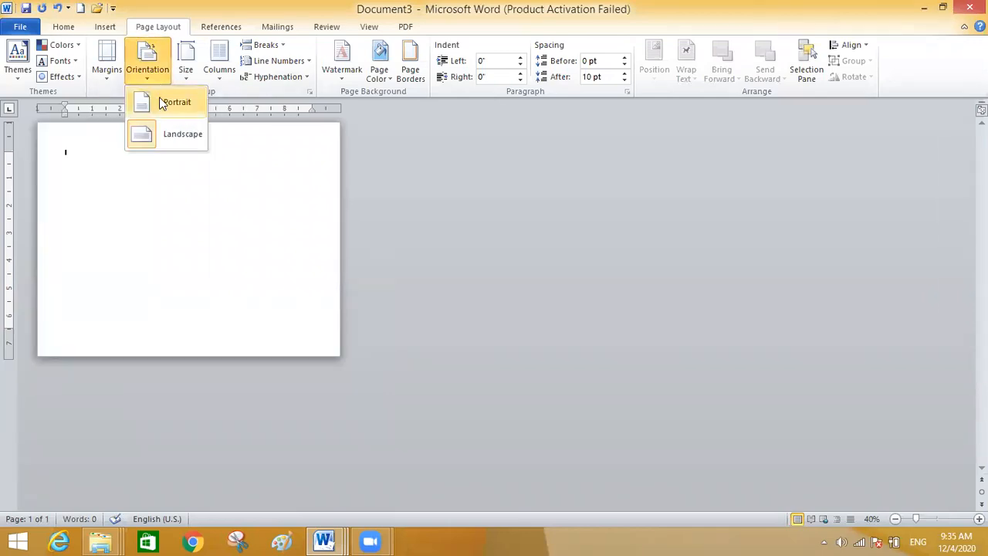
pyautogui.click(161, 104)
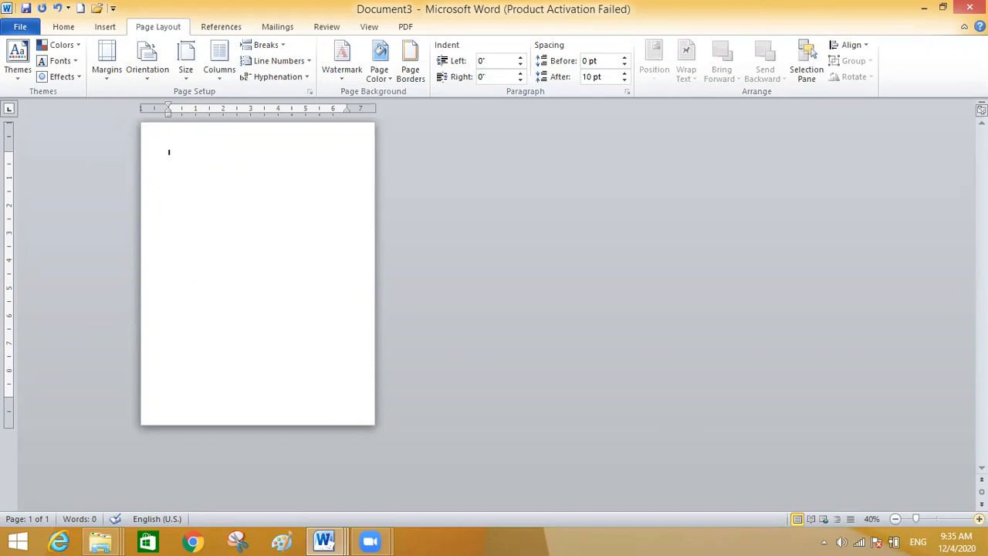
pyautogui.click(979, 519)
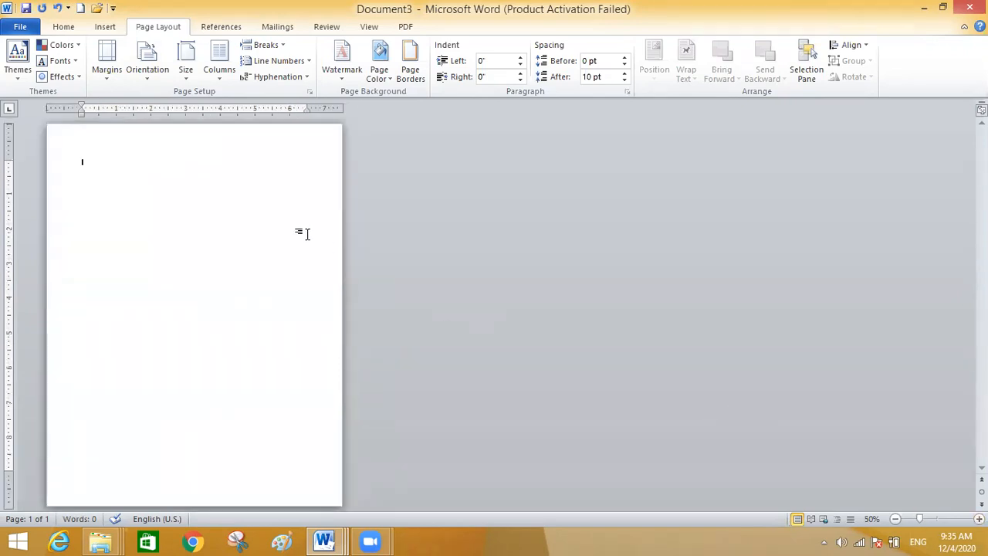
pyautogui.click(146, 77)
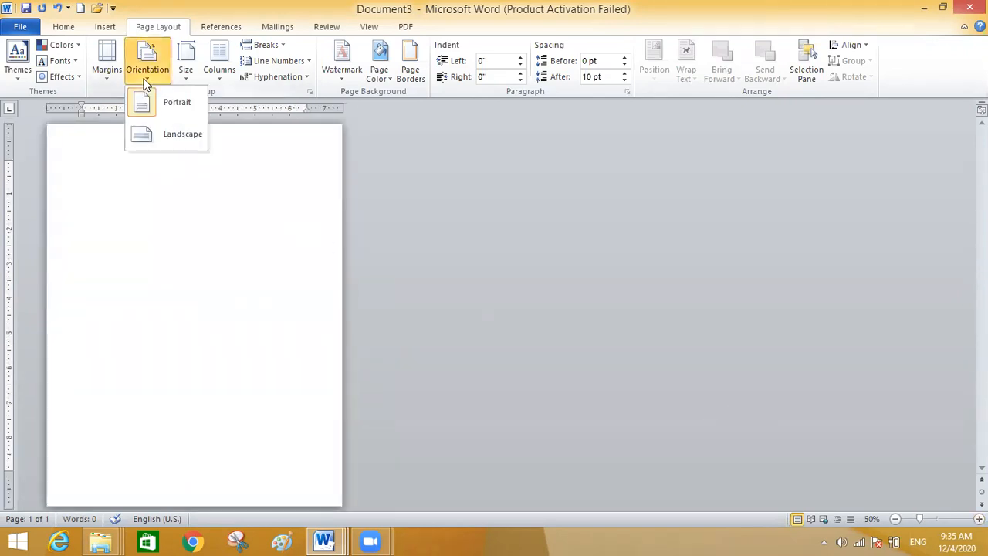
pyautogui.click(163, 135)
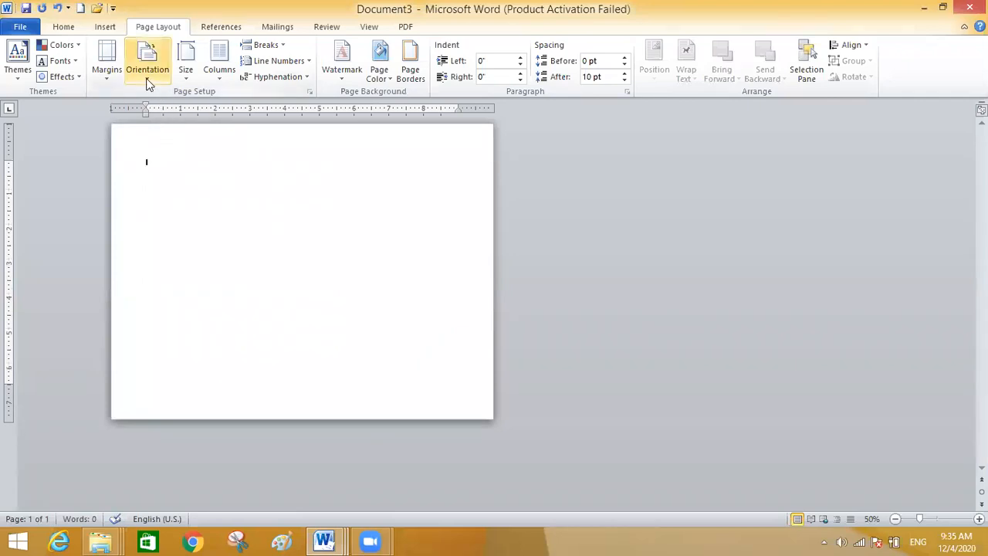
pyautogui.click(149, 82)
pyautogui.click(157, 107)
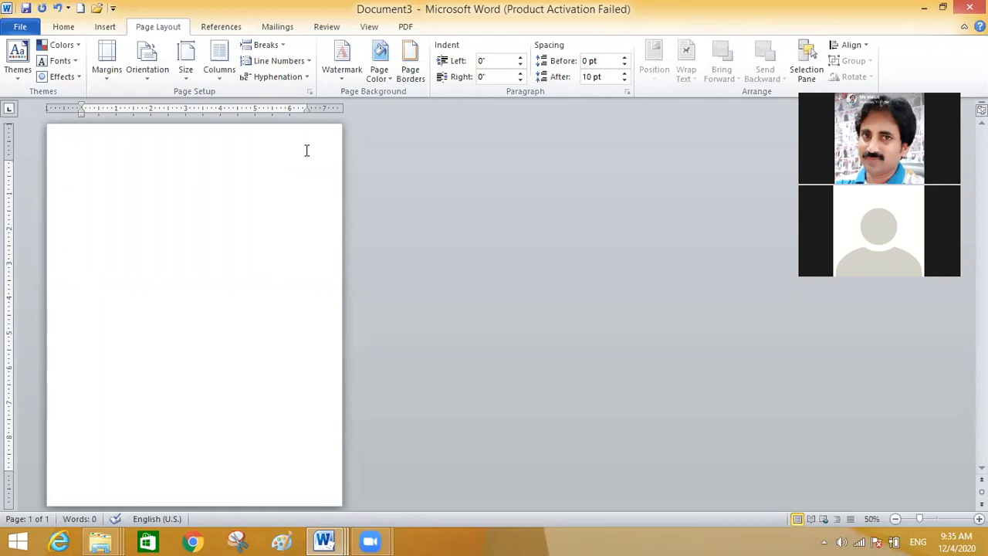
# Apply the Narrow margin preset with 0.5-inch margins on all sides of the page
pyautogui.click(107, 74)
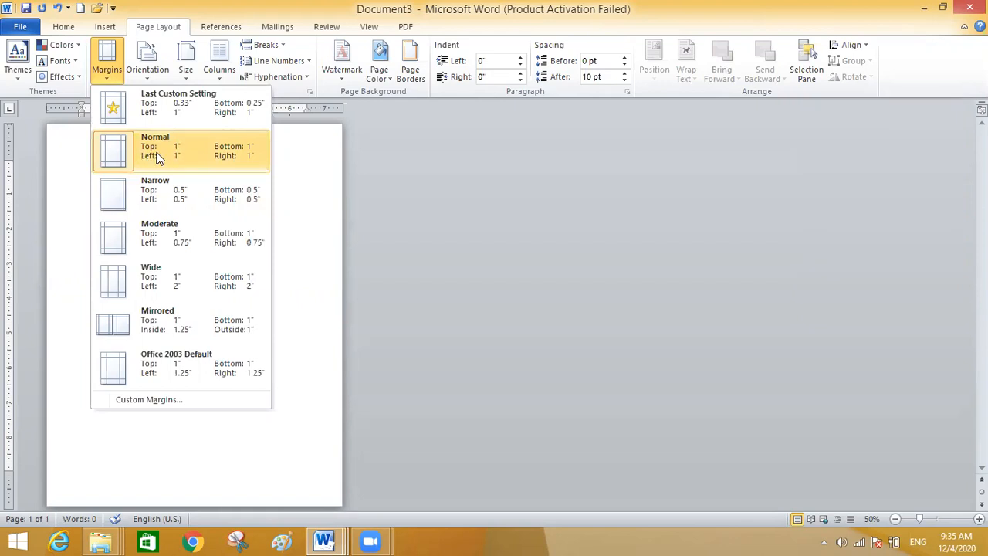
pyautogui.click(425, 219)
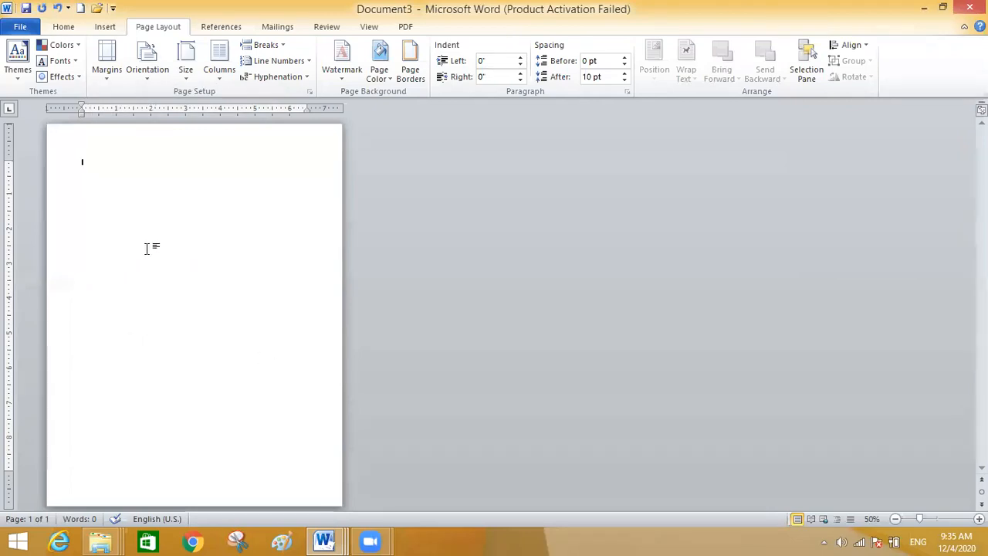
pyautogui.click(109, 80)
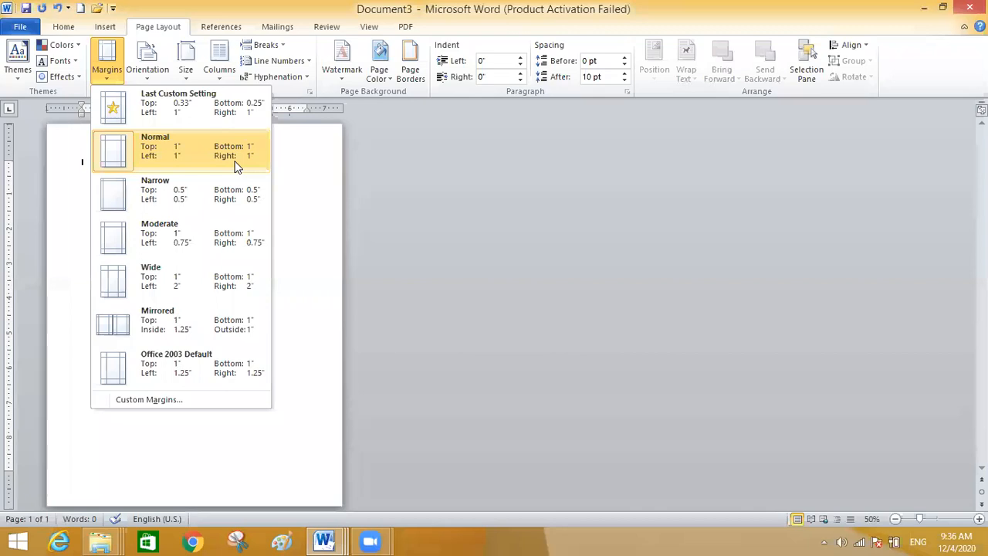
pyautogui.click(176, 190)
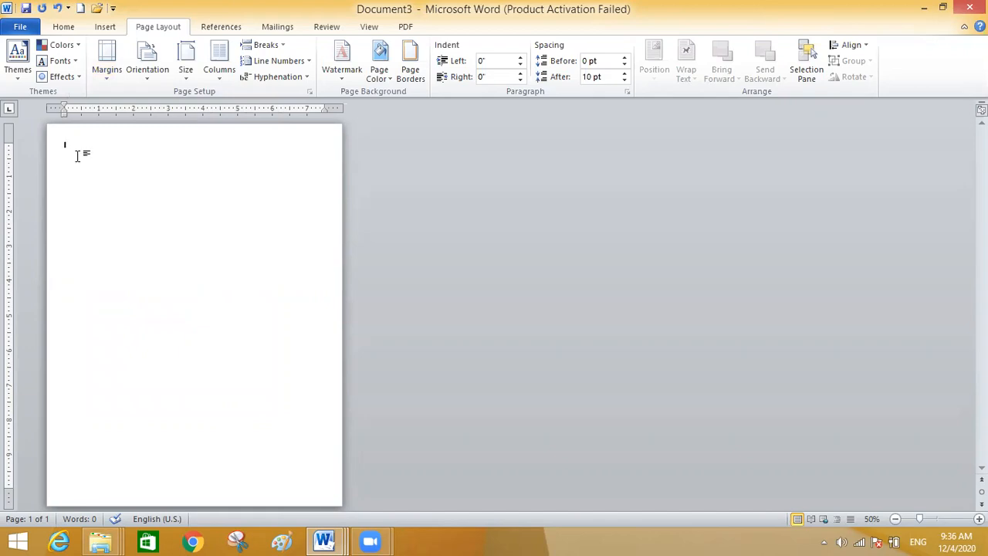
# Apply the Moderate margin preset to the page, and return it to the Normal preset with 1-inch margins
pyautogui.click(106, 70)
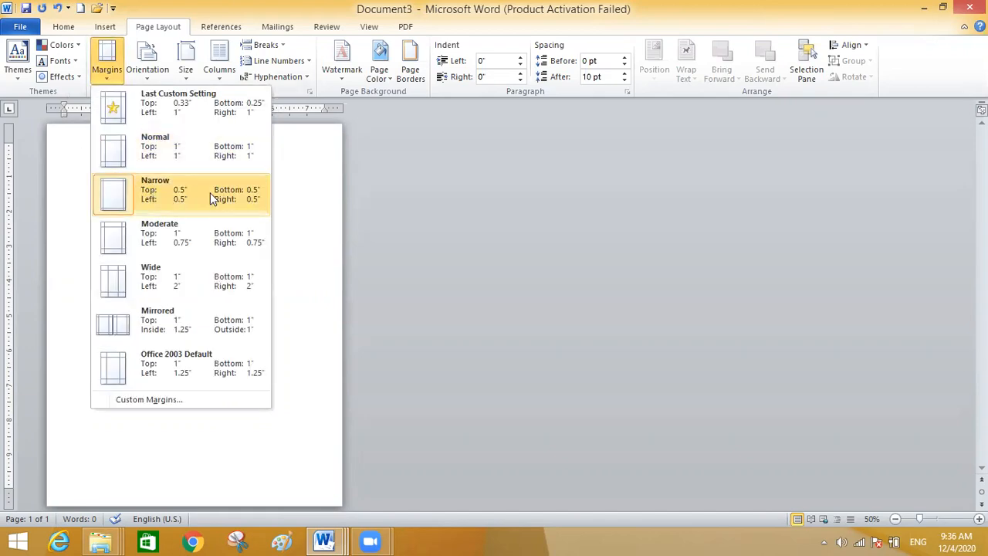
pyautogui.click(197, 231)
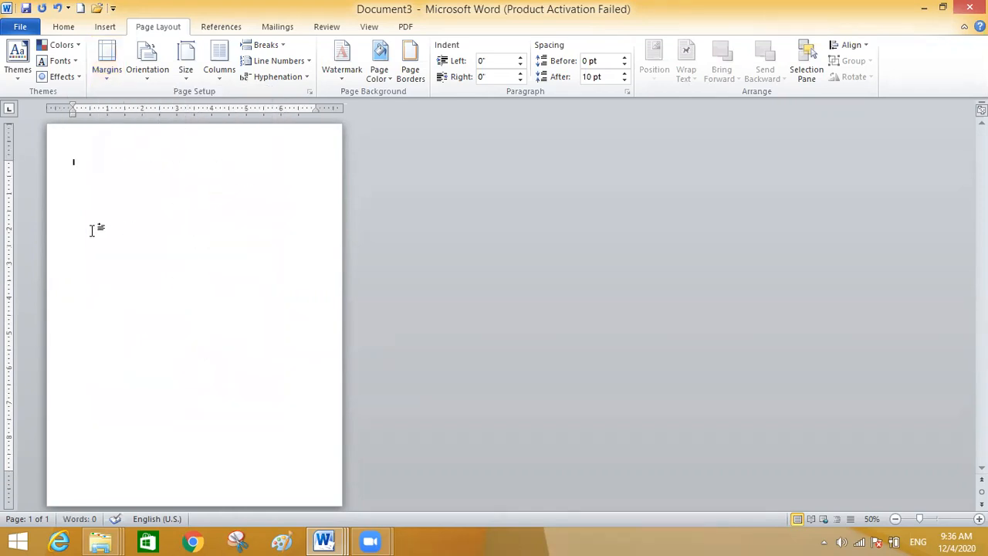
pyautogui.click(110, 80)
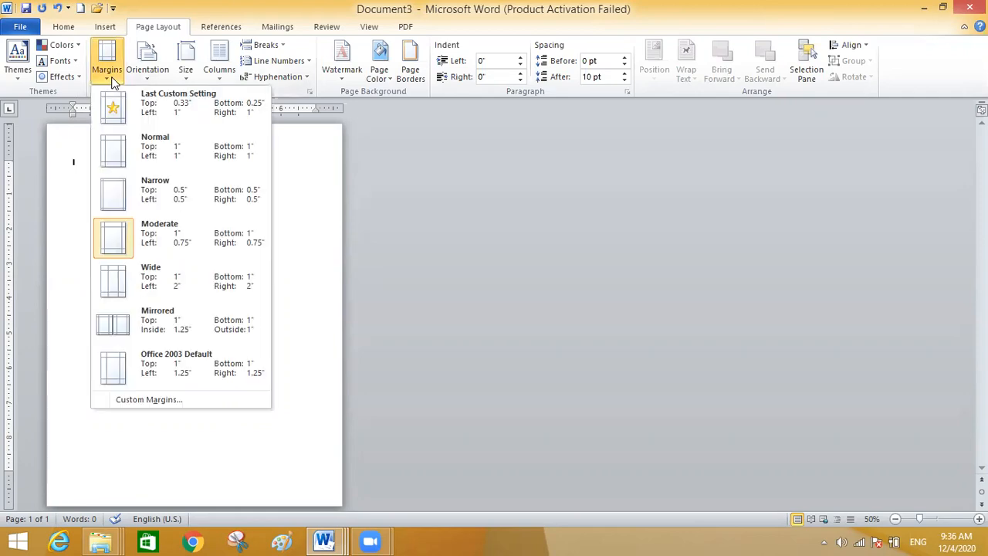
pyautogui.click(155, 151)
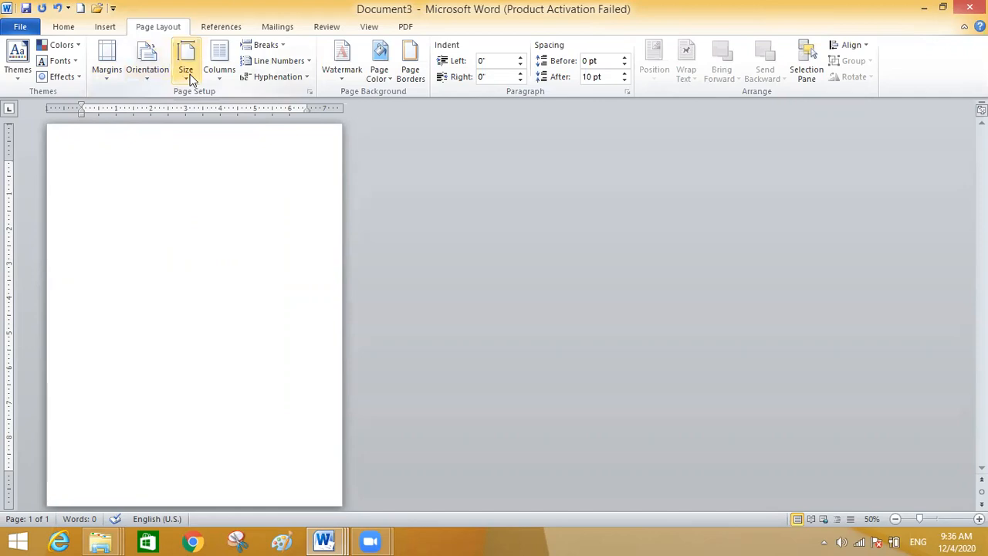
# In the Page Setup settings, set the top margin to 0.6 inch and the bottom margin to 0.5 inch
pyautogui.click(311, 93)
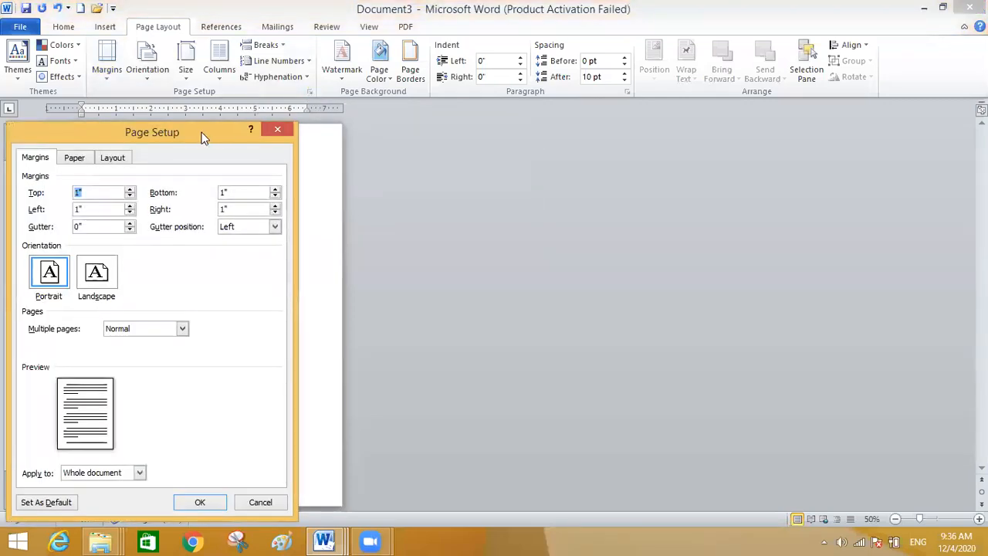
pyautogui.moveTo(203, 138); pyautogui.dragTo(556, 112)
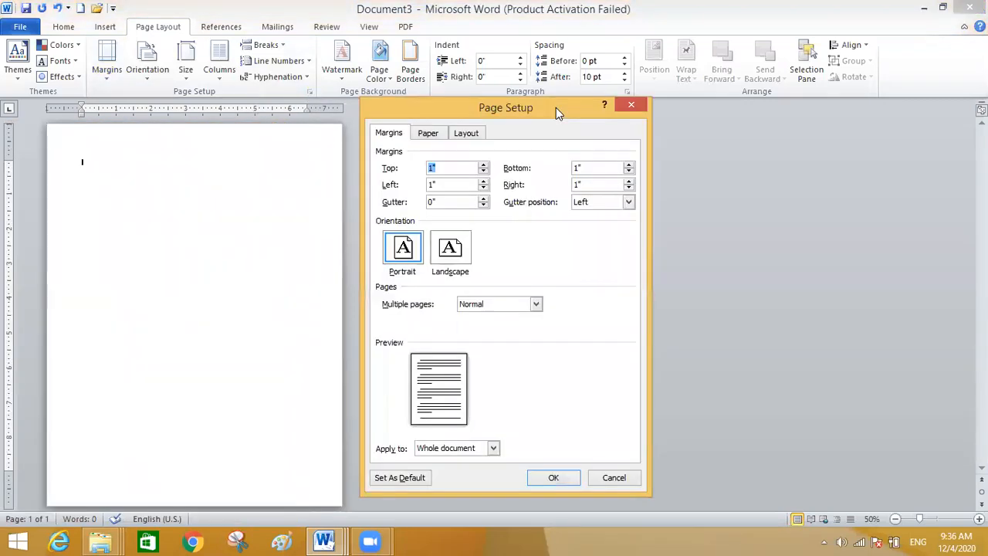
pyautogui.click(483, 172)
pyautogui.click(484, 172)
pyautogui.click(484, 172)
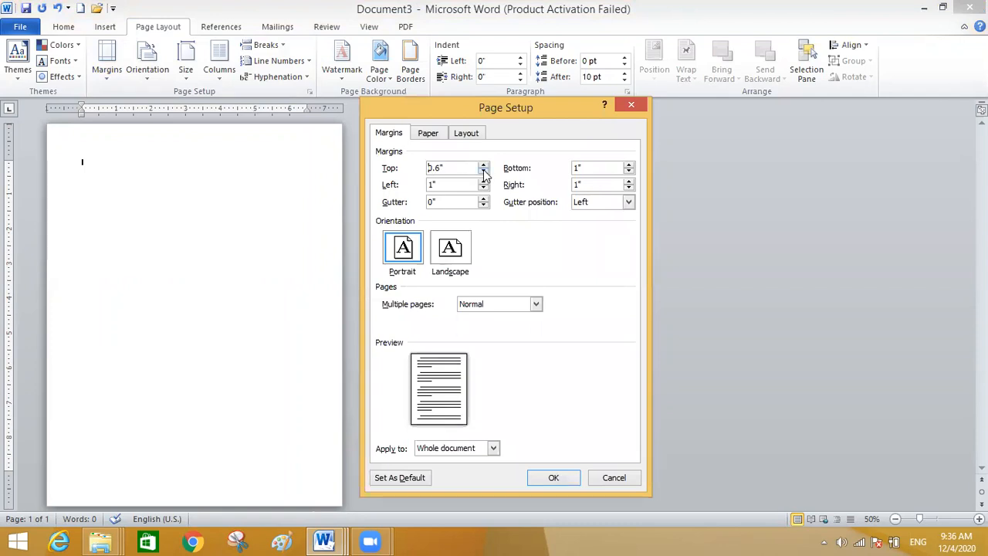
pyautogui.click(629, 173)
pyautogui.click(629, 173)
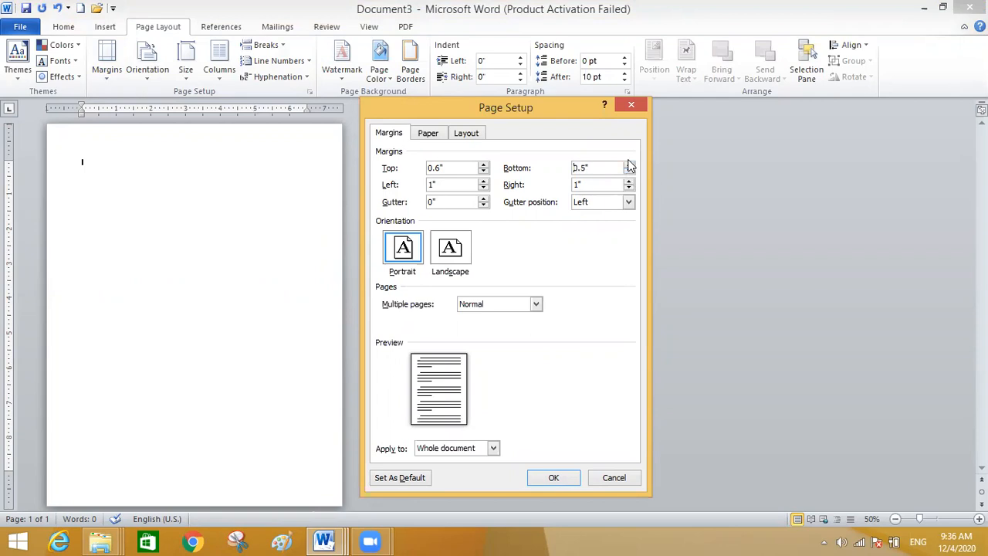
# Set the left margin to 0.6 inch and the right margin to 0.5 inch, and choose landscape orientation for the whole document
pyautogui.click(483, 189)
pyautogui.click(483, 190)
pyautogui.click(484, 190)
pyautogui.click(483, 189)
pyautogui.click(629, 189)
pyautogui.click(629, 189)
pyautogui.click(629, 189)
pyautogui.click(630, 189)
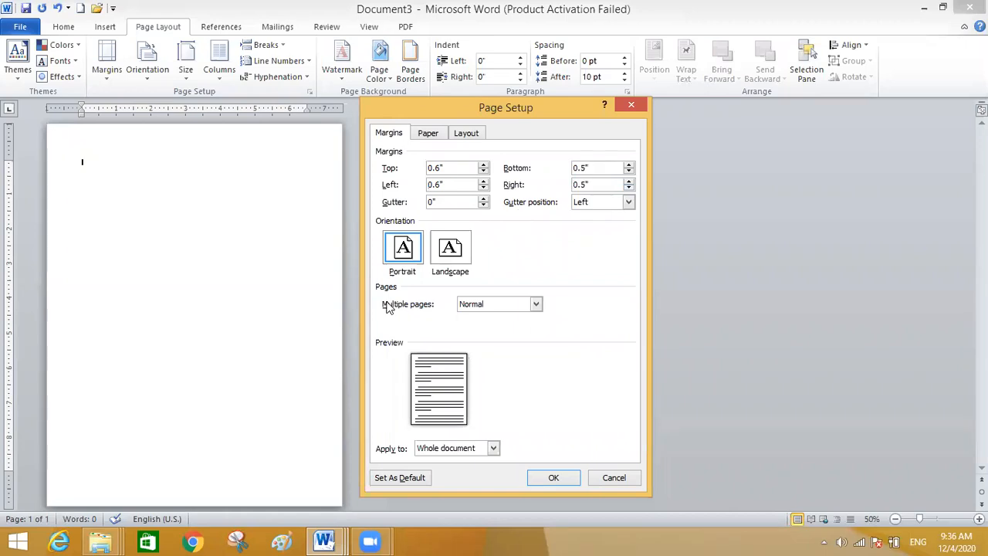
pyautogui.click(454, 247)
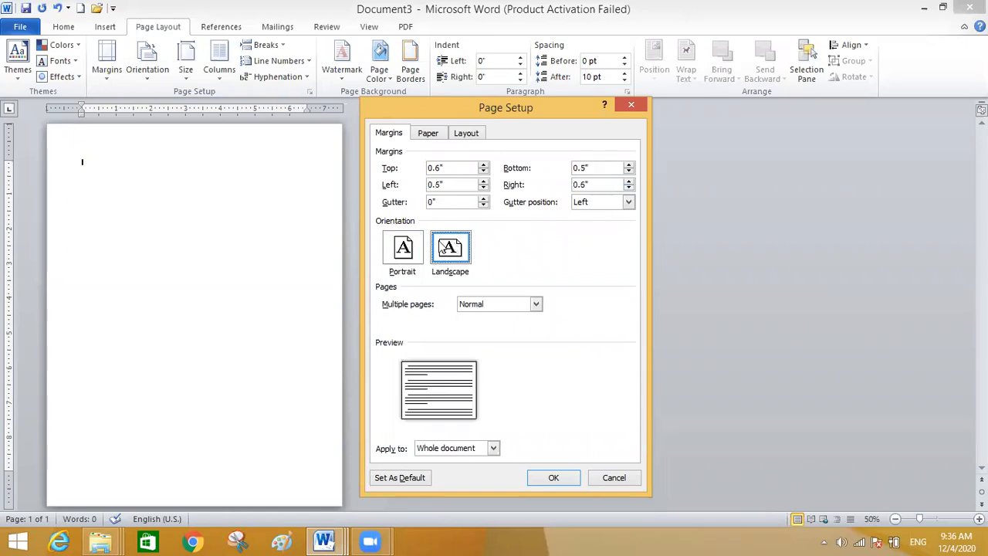
# Choose portrait orientation for the page and set the gutter to 1.2 inches
pyautogui.click(417, 246)
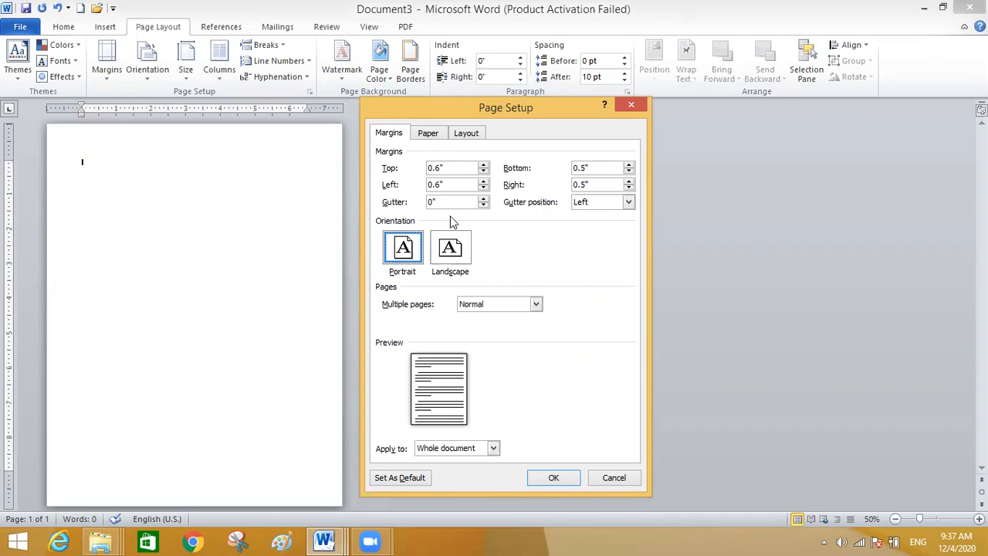
pyautogui.click(483, 198)
pyautogui.click(483, 198)
pyautogui.click(483, 198)
pyautogui.click(484, 198)
pyautogui.click(483, 198)
pyautogui.click(483, 198)
pyautogui.click(483, 198)
pyautogui.click(483, 198)
pyautogui.click(484, 198)
pyautogui.click(483, 198)
pyautogui.click(484, 198)
pyautogui.click(484, 198)
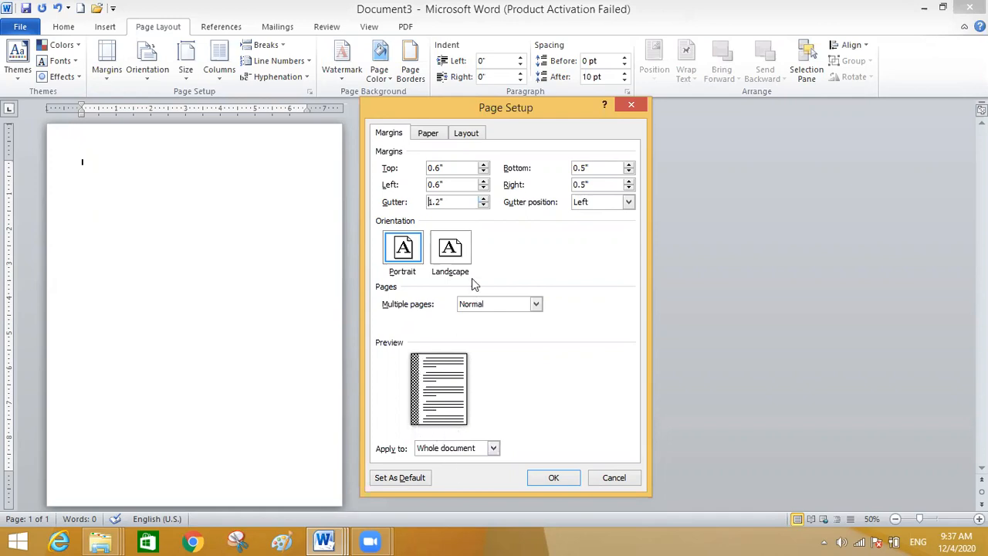
# Reduce the gutter width and widen it again to compare the binding space in the preview
pyautogui.click(484, 205)
pyautogui.click(483, 206)
pyautogui.click(483, 205)
pyautogui.click(484, 205)
pyautogui.click(483, 205)
pyautogui.click(483, 205)
pyautogui.click(484, 205)
pyautogui.click(483, 198)
pyautogui.click(484, 197)
pyautogui.click(483, 198)
pyautogui.click(484, 198)
pyautogui.click(483, 198)
pyautogui.click(483, 198)
# Set the paper size to Legal (8.5 x 14 in), switch back to Letter (8.5 x 11 in), and choose Legal again
pyautogui.click(428, 133)
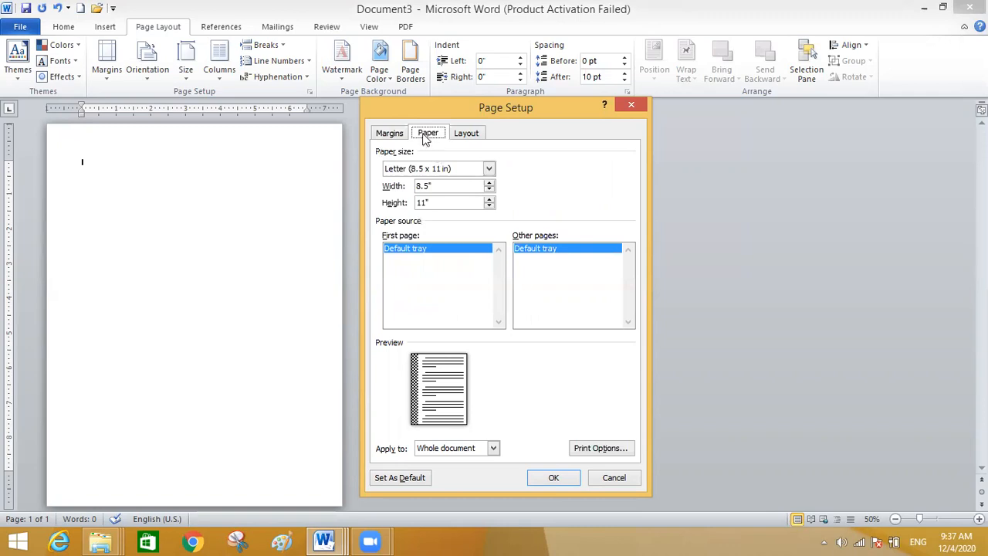
pyautogui.click(488, 169)
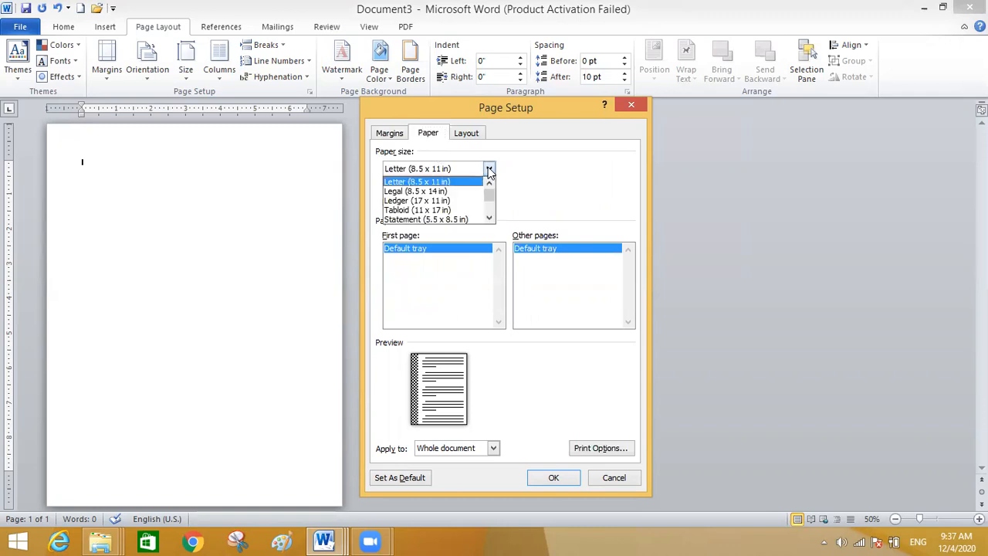
pyautogui.click(457, 192)
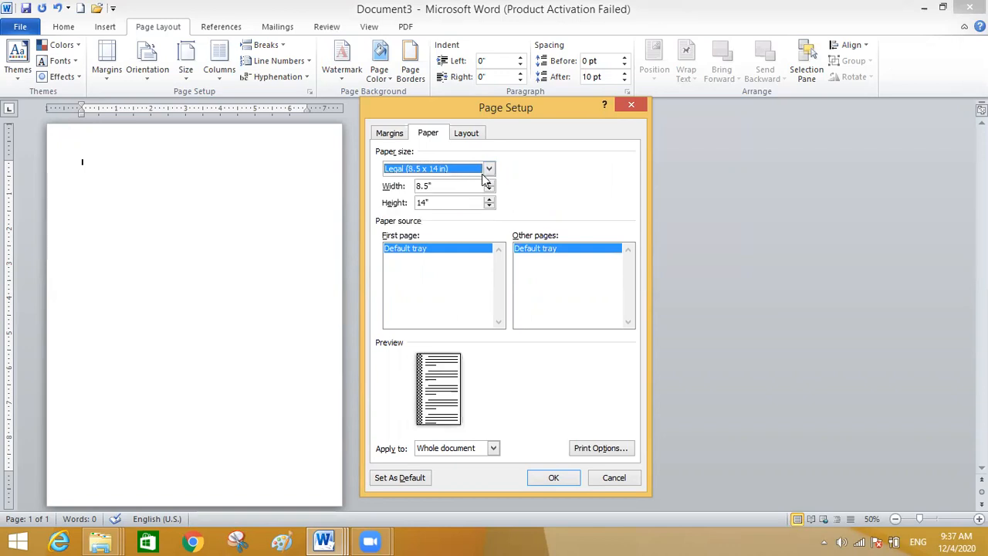
pyautogui.click(488, 169)
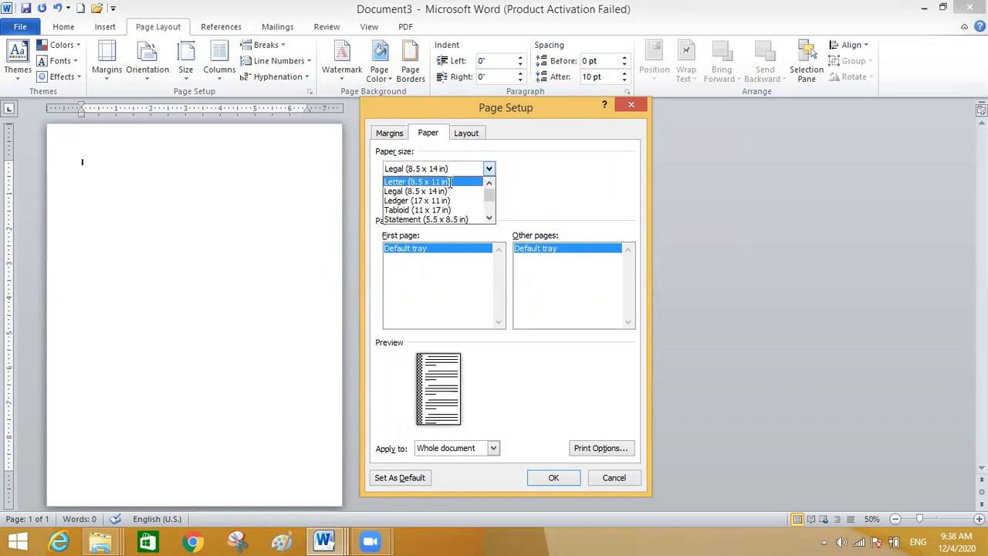
pyautogui.click(451, 182)
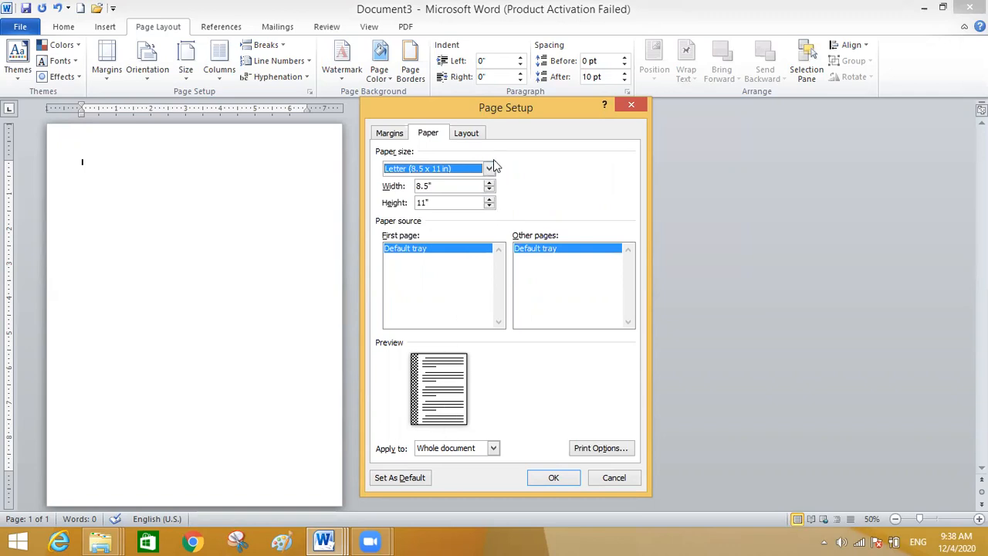
pyautogui.click(489, 169)
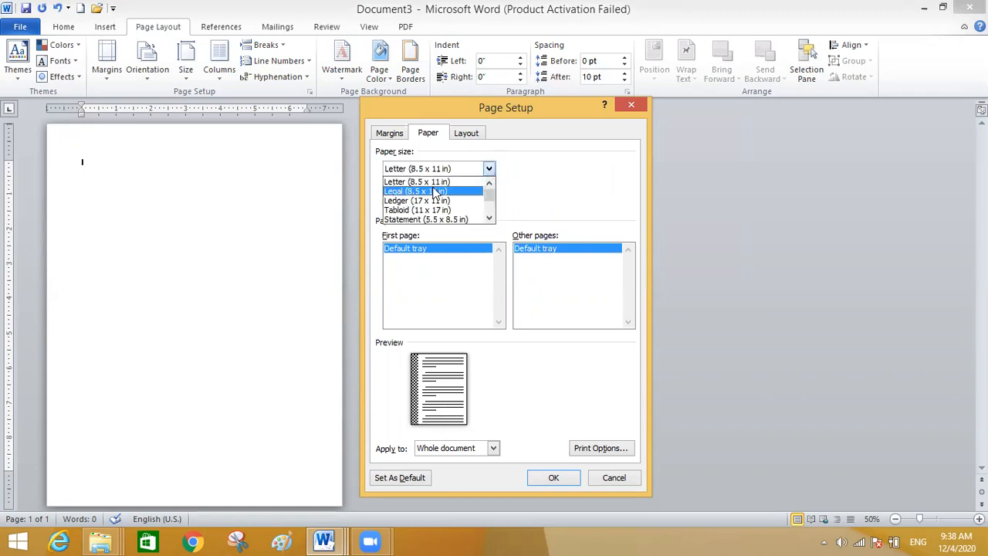
pyautogui.click(434, 186)
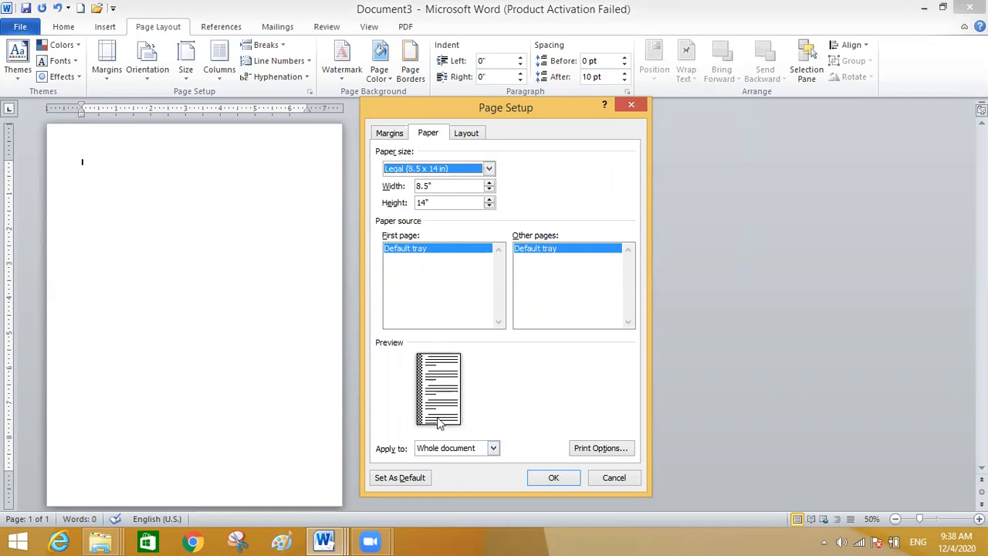
# Review the section, header, footer and vertical alignment options, and close Page Setup without applying the changes
pyautogui.click(474, 135)
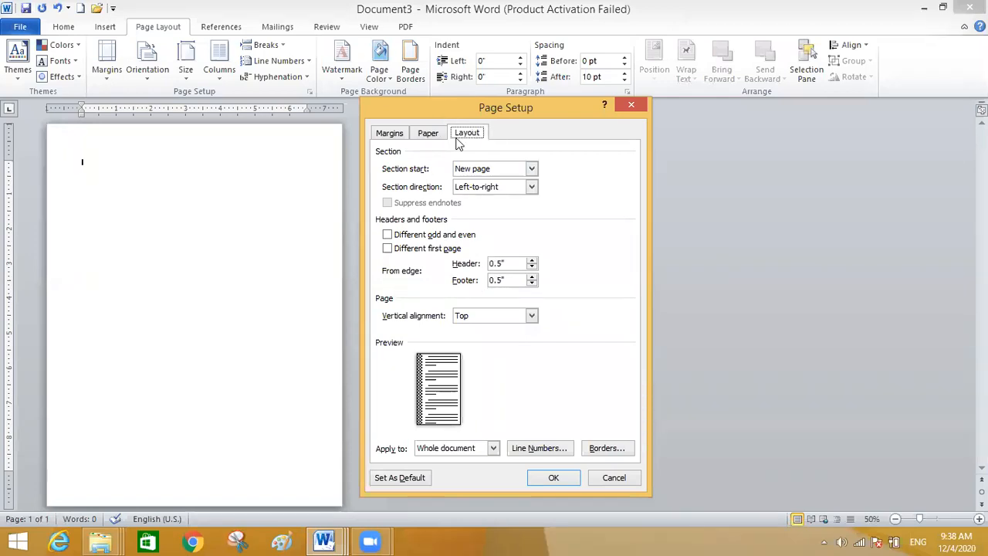
pyautogui.click(608, 483)
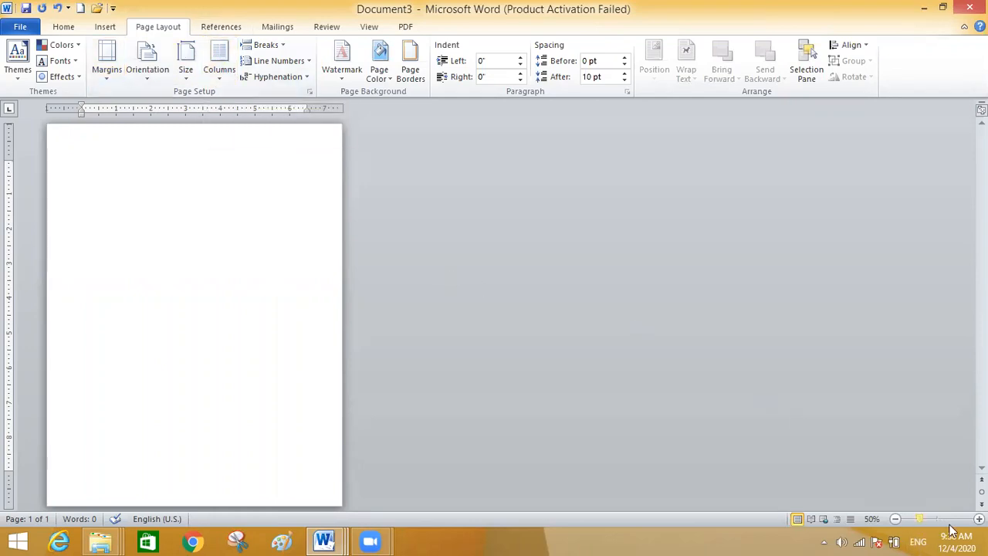
pyautogui.click(979, 519)
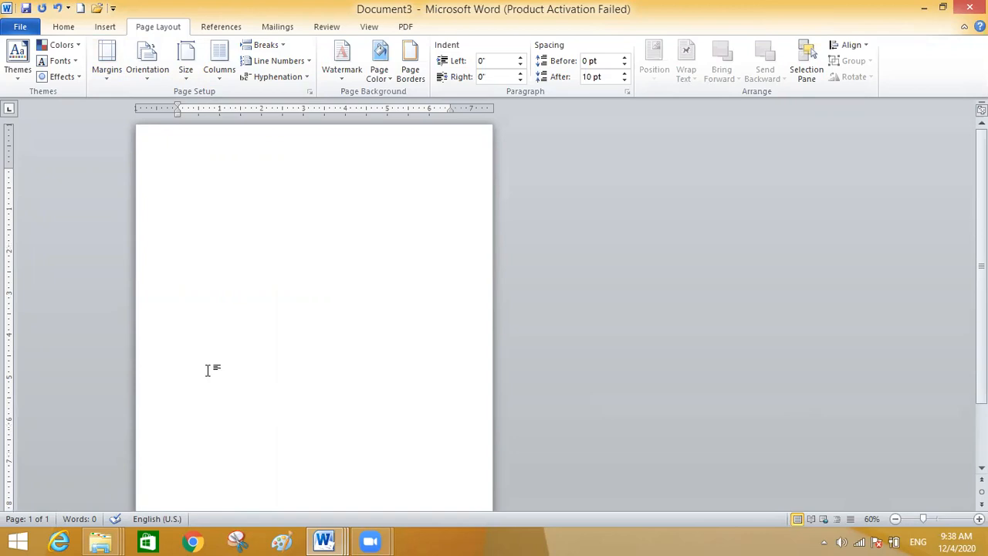
pyautogui.click(895, 519)
pyautogui.write('=')
pyautogui.press('BackSpace')
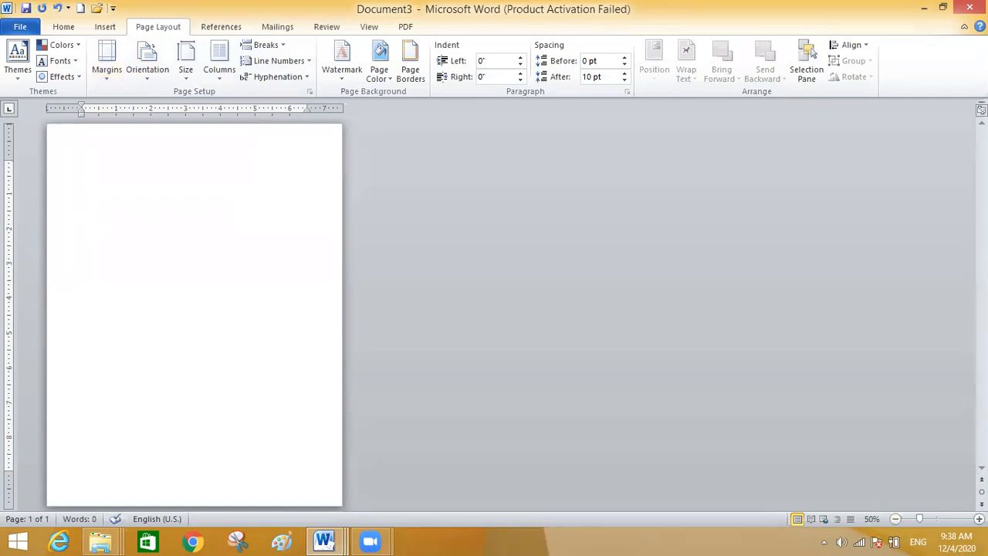
# Generate one paragraph of 35 sentences of sample text with the formula =rand(1,35)
pyautogui.click(979, 518)
pyautogui.click(979, 519)
pyautogui.click(979, 519)
pyautogui.click(979, 519)
pyautogui.click(979, 519)
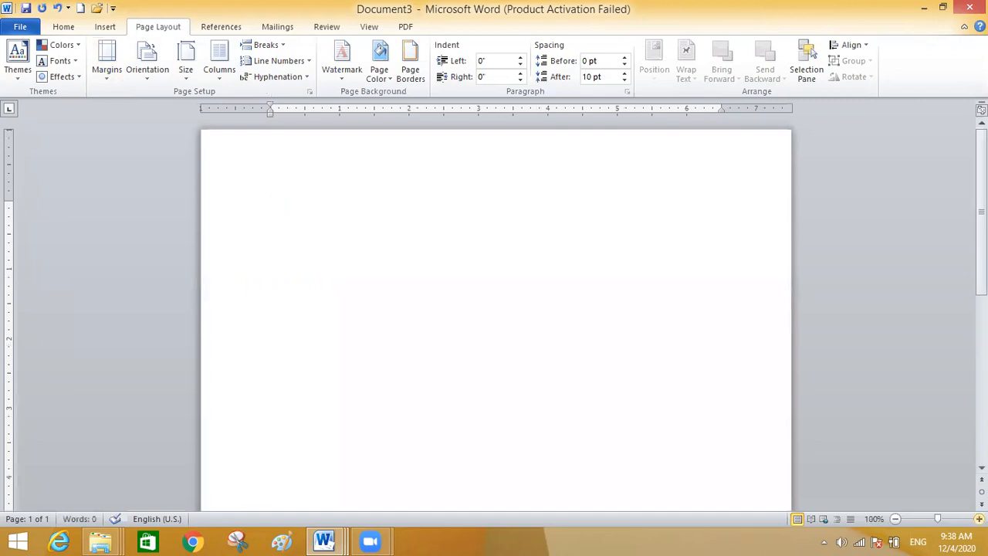
pyautogui.write('=rand(')
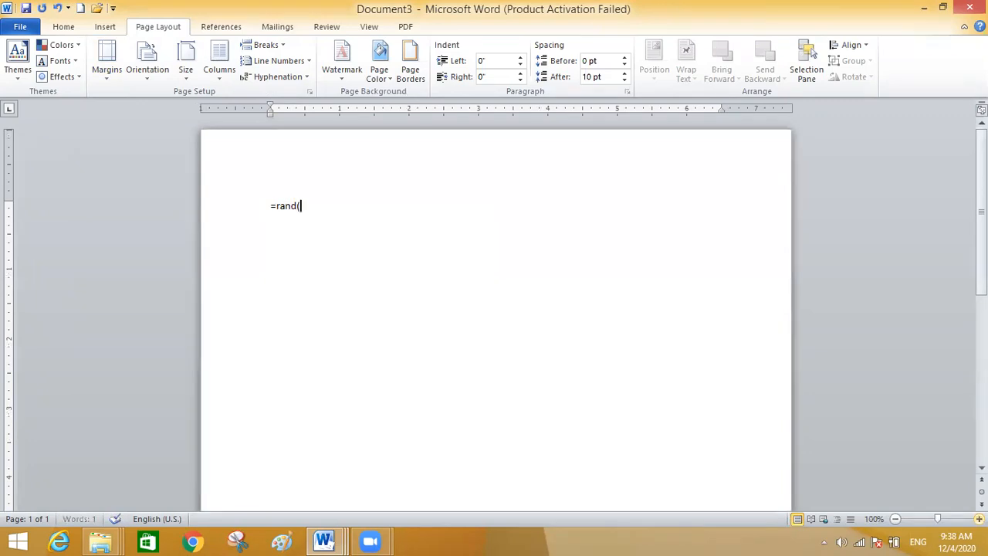
pyautogui.write('4,')
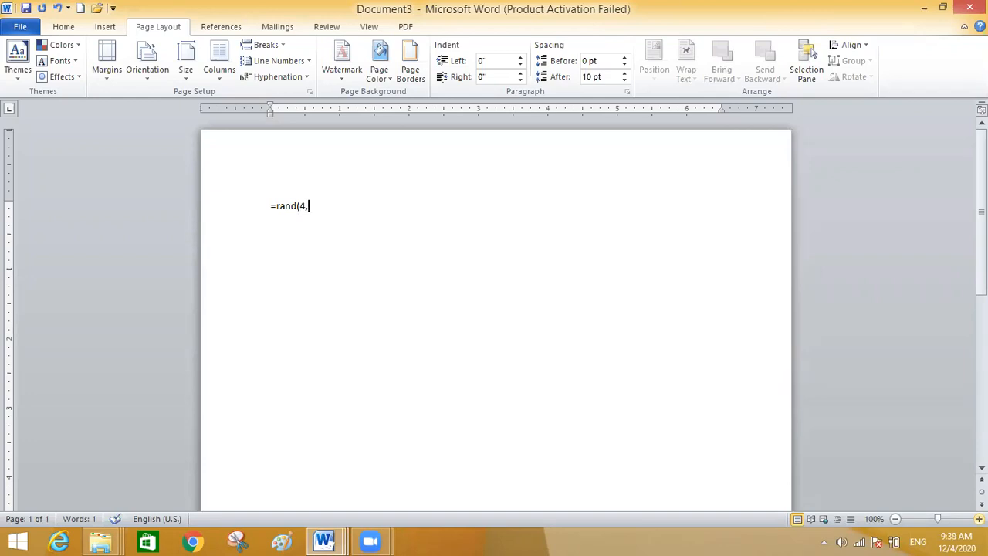
pyautogui.press('BackSpace')
pyautogui.press('BackSpace')
pyautogui.write('1,35)')
pyautogui.press('Return')
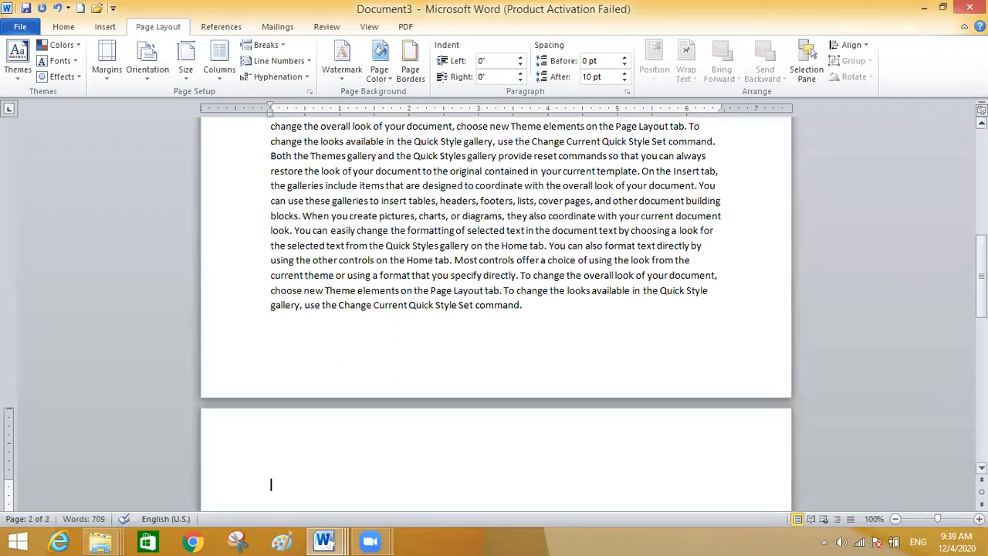
# Lay out the sample text in two columns
pyautogui.moveTo(981, 284); pyautogui.dragTo(981, 176)
pyautogui.scroll(2, 429, 311)
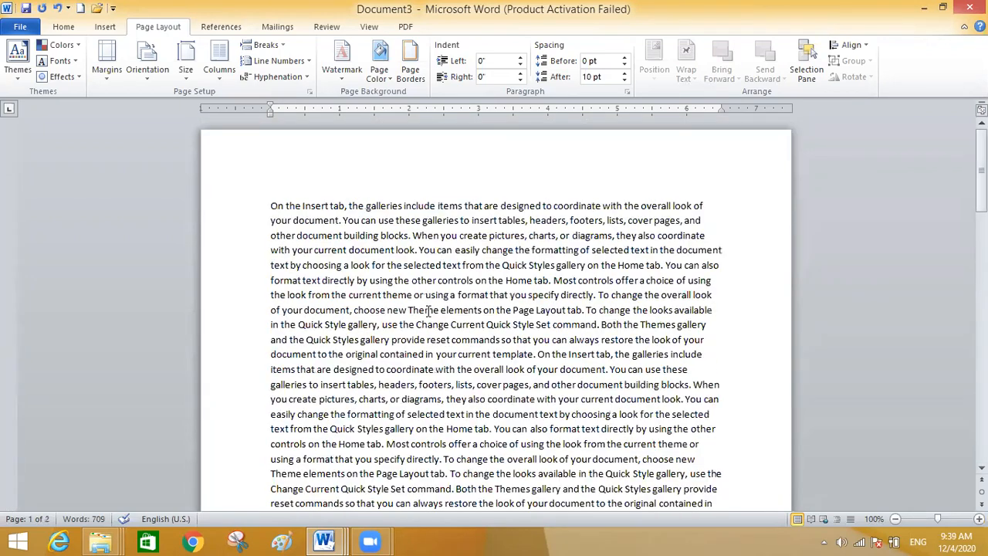
pyautogui.click(218, 78)
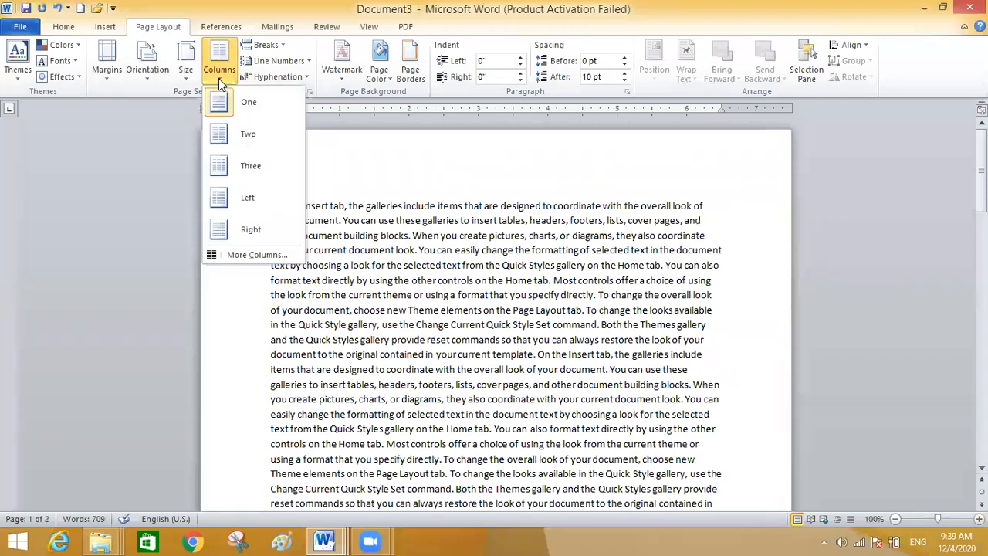
pyautogui.click(230, 133)
pyautogui.moveTo(982, 325); pyautogui.dragTo(982, 202)
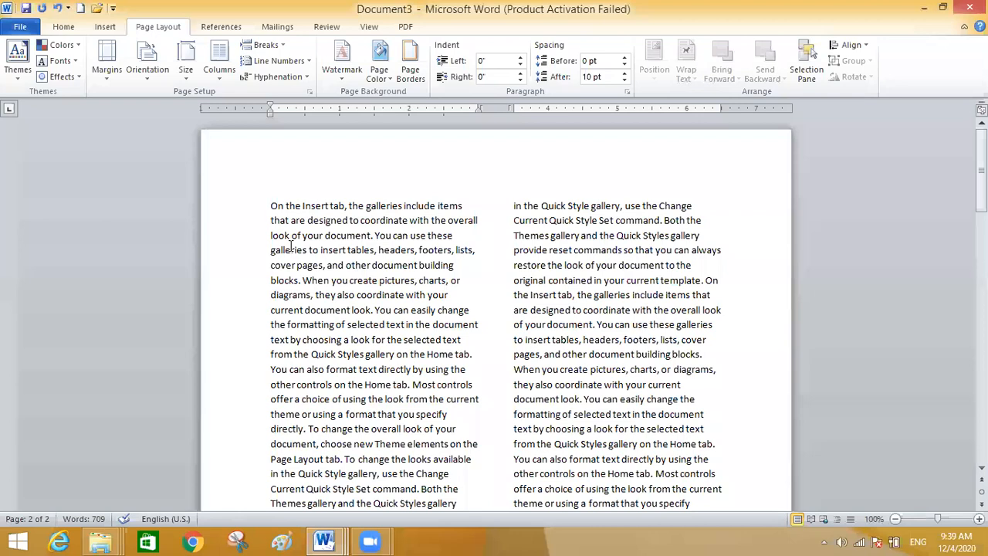
# Apply Justify alignment to all the text in the document
pyautogui.hotkey('ctrl', 'a')
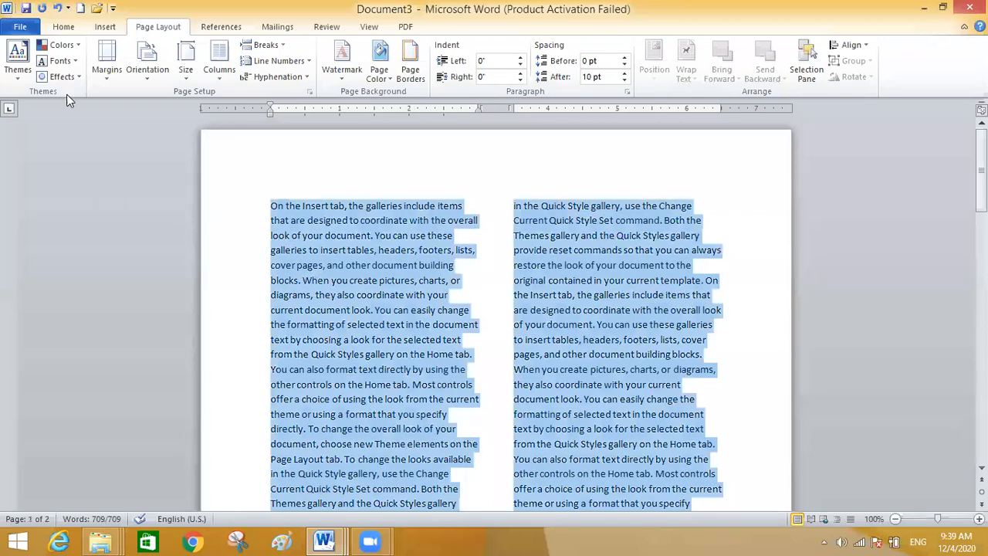
pyautogui.click(65, 28)
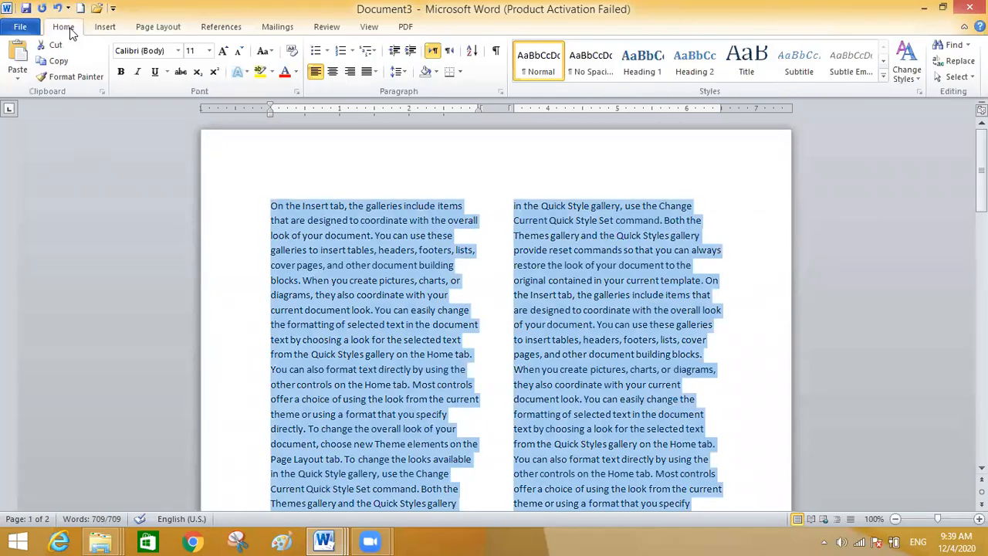
pyautogui.click(372, 74)
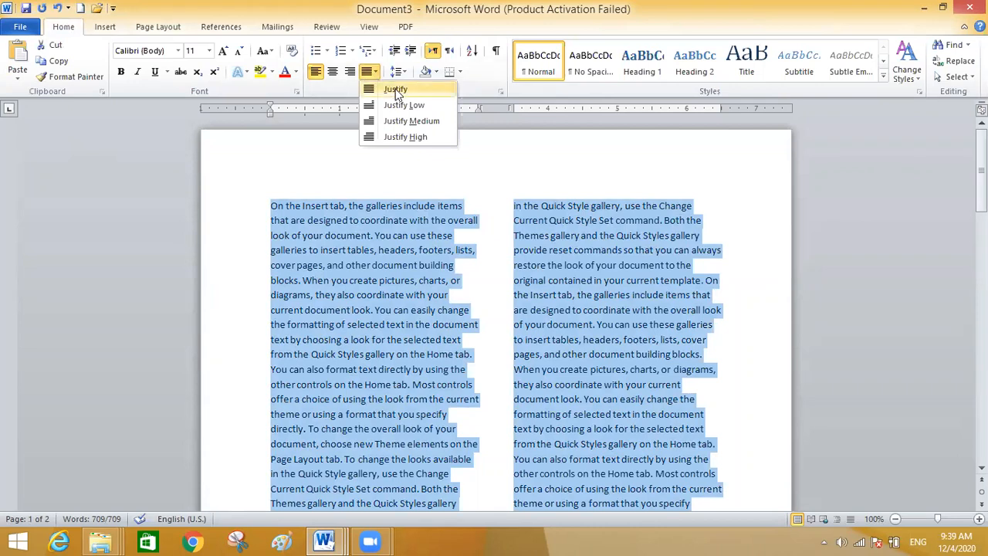
pyautogui.click(395, 90)
pyautogui.click(752, 310)
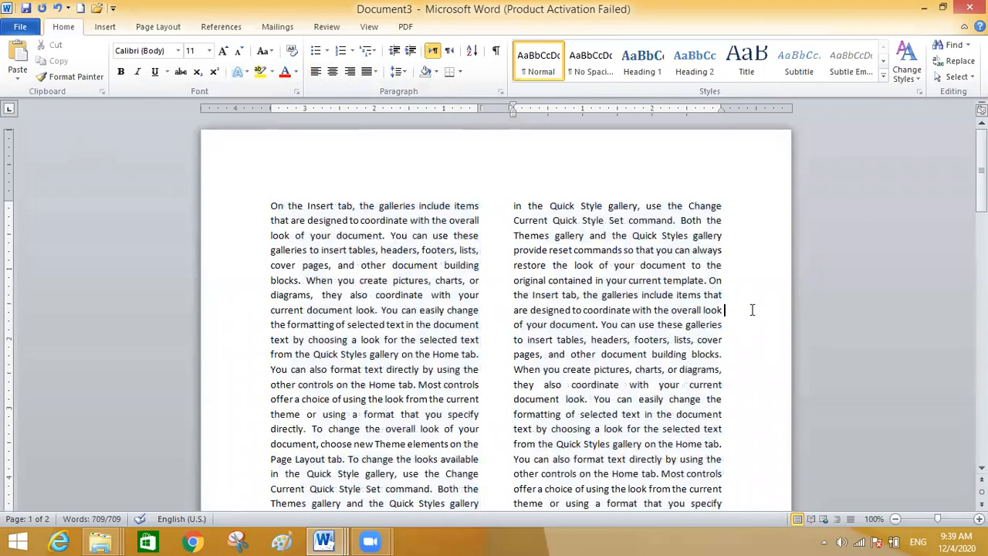
pyautogui.moveTo(981, 166)
pyautogui.mouseDown()
pyautogui.moveTo(981, 301)
pyautogui.moveTo(981, 166)
pyautogui.mouseUp()
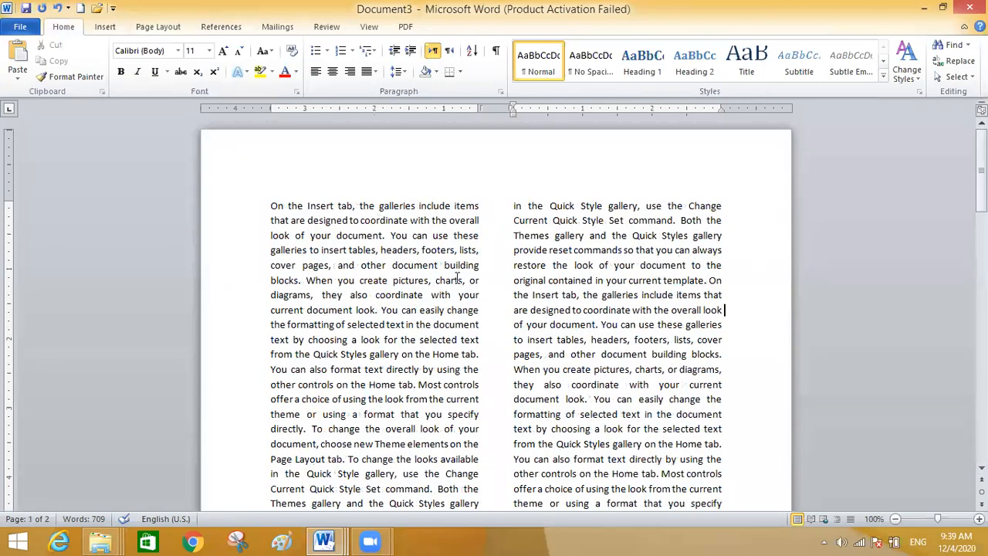
# Place the cursor at the start of the text and change the layout to three columns
pyautogui.moveTo(981, 185)
pyautogui.mouseDown()
pyautogui.moveTo(981, 280)
pyautogui.moveTo(982, 181)
pyautogui.mouseUp()
pyautogui.scroll(3, 679, 219)
pyautogui.click(270, 206)
pyautogui.click(140, 26)
pyautogui.click(219, 74)
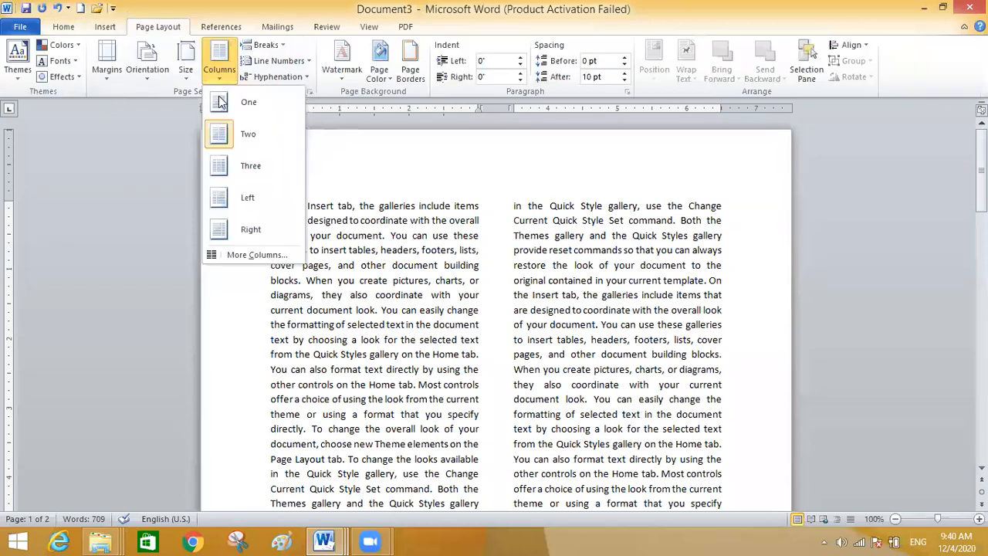
pyautogui.click(222, 171)
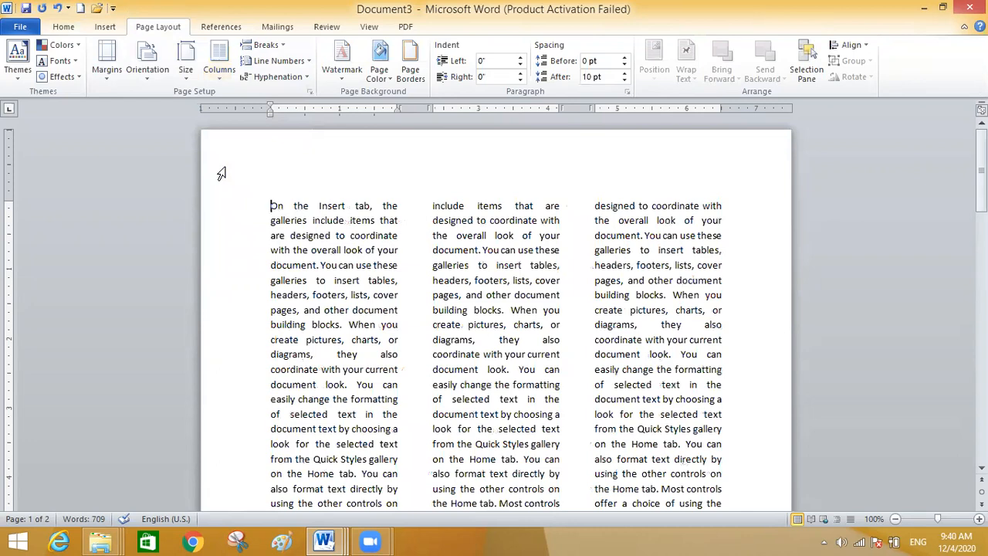
# Try the Left and Right column presets on the text, and return it to a single column
pyautogui.click(217, 79)
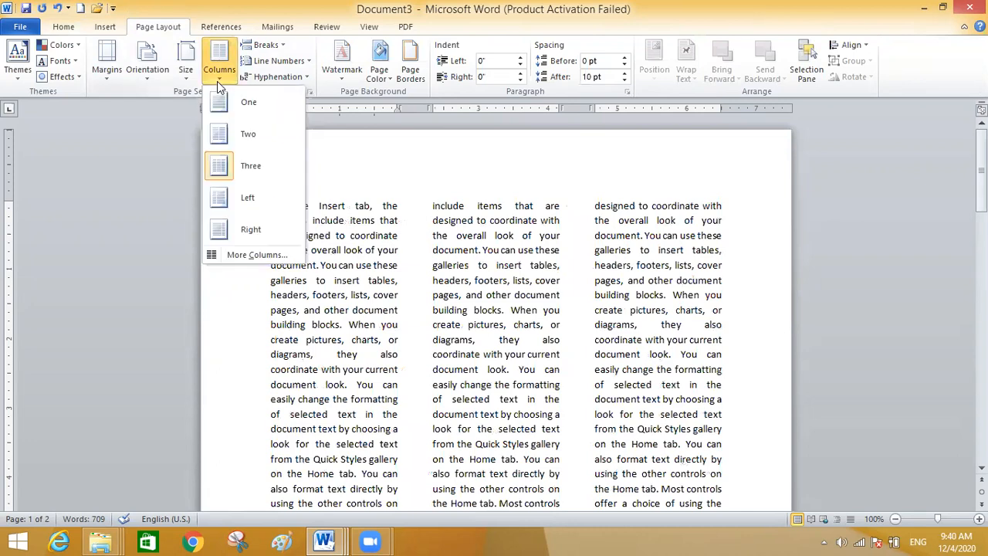
pyautogui.click(230, 198)
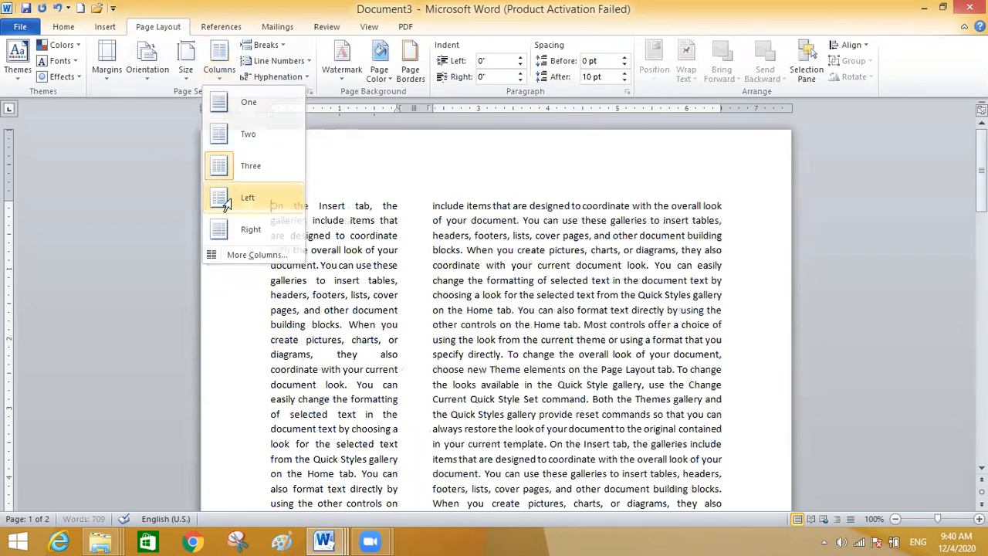
pyautogui.click(218, 78)
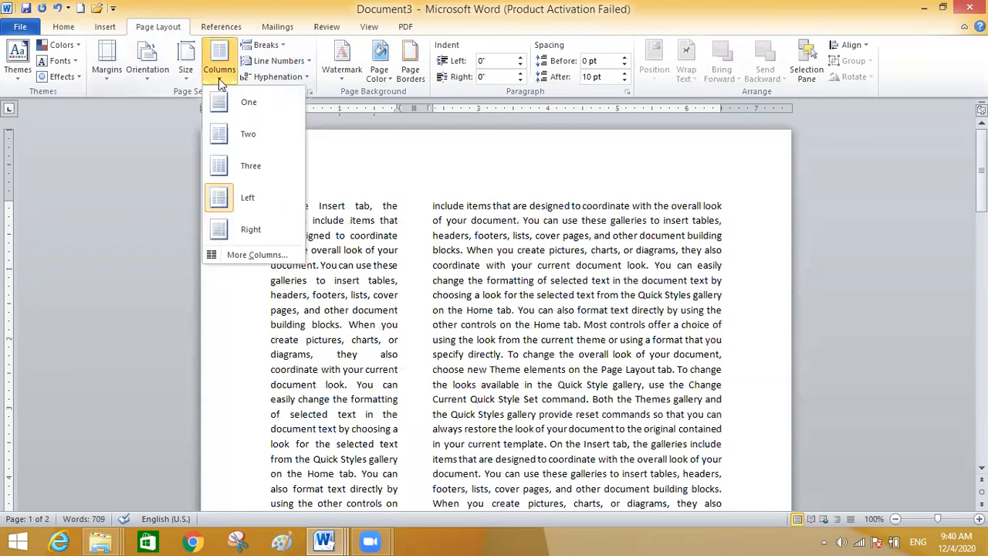
pyautogui.click(245, 232)
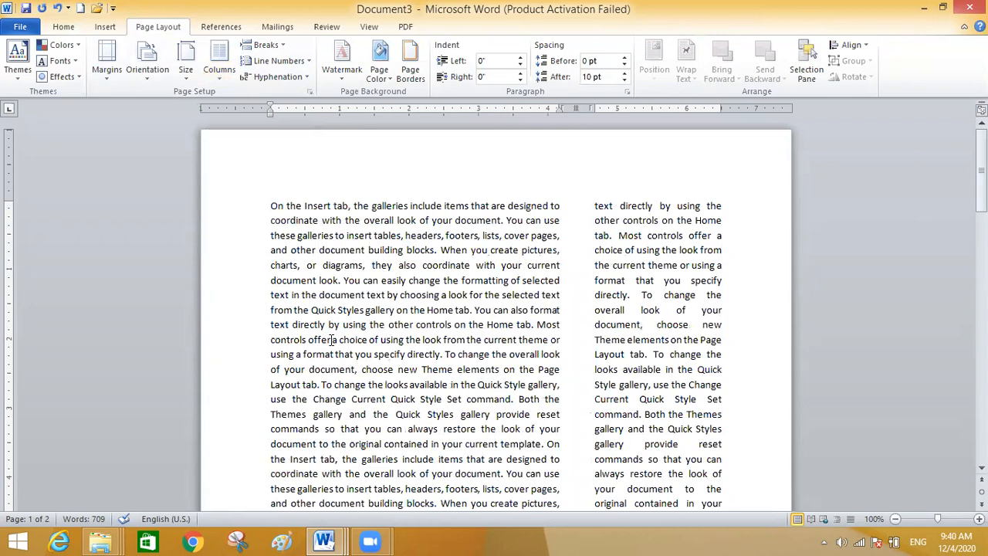
pyautogui.click(222, 79)
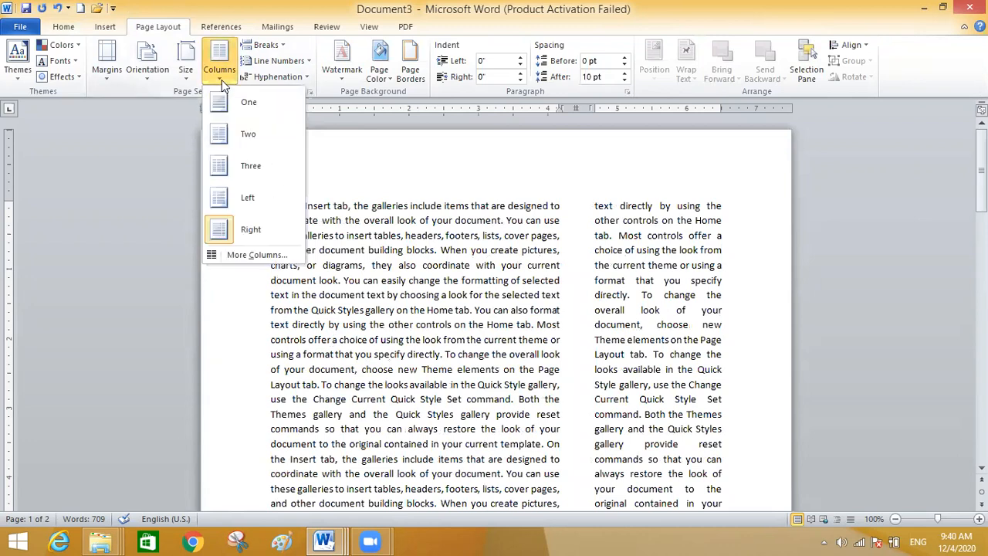
pyautogui.click(222, 105)
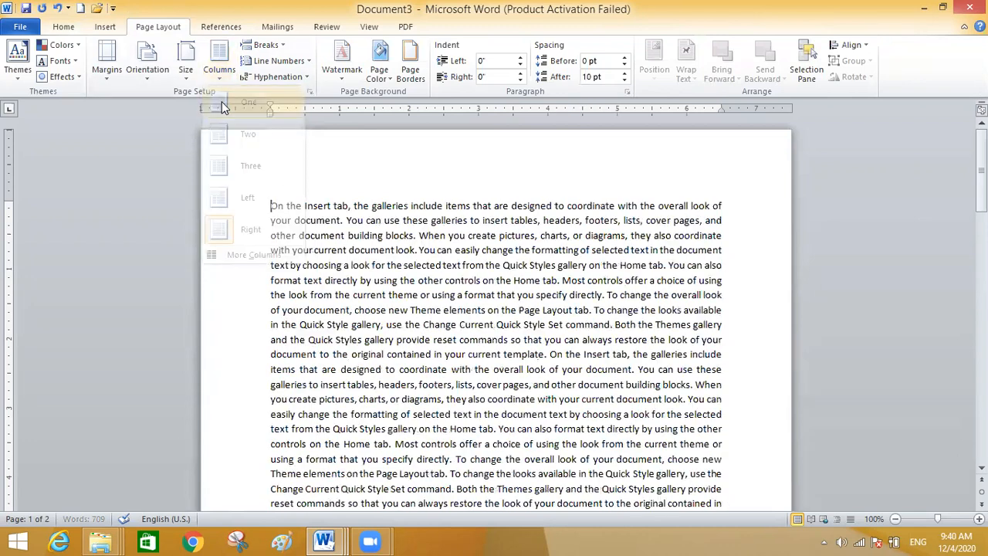
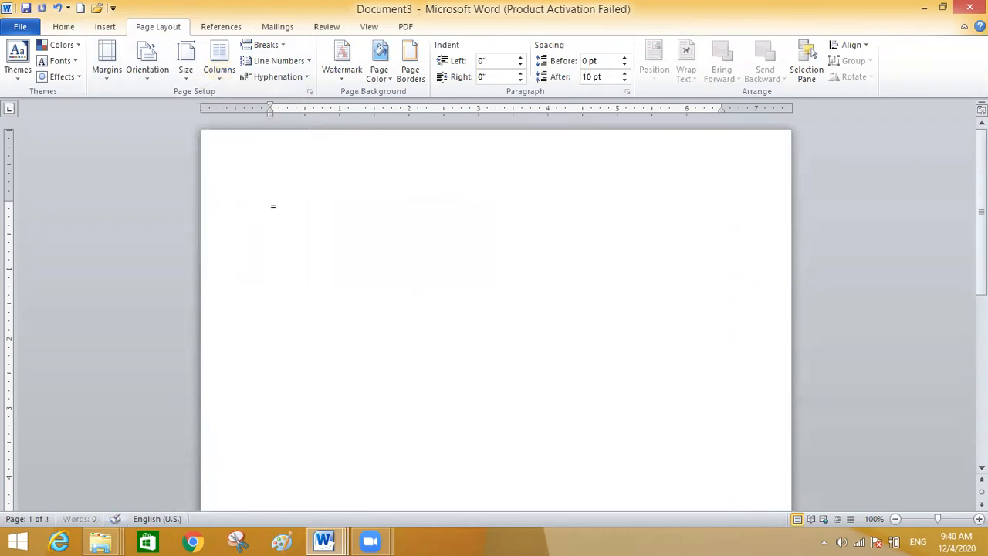
# Generate sample text of four paragraphs with five sentences each using =rand(4,5)
pyautogui.write('rand(4')
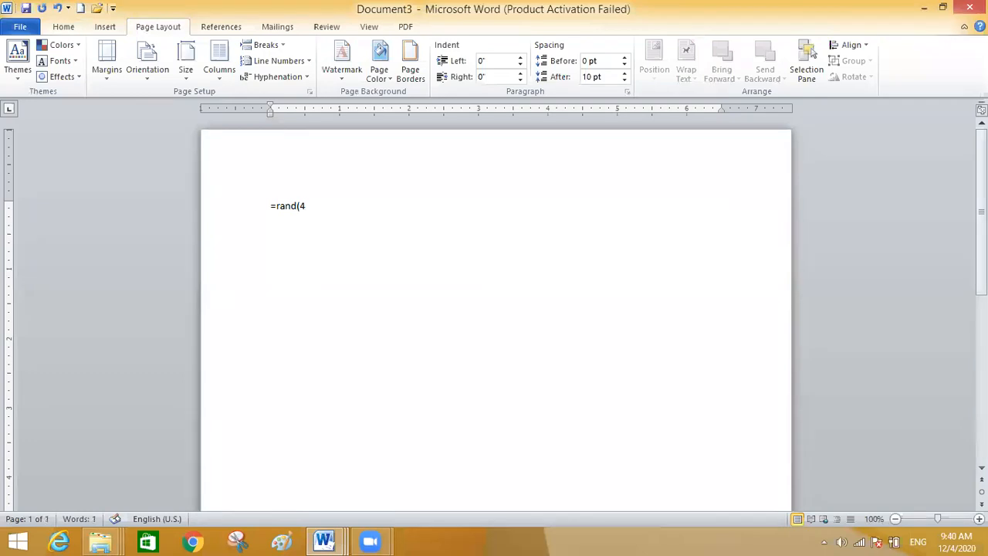
pyautogui.write(',5)')
pyautogui.press('Return')
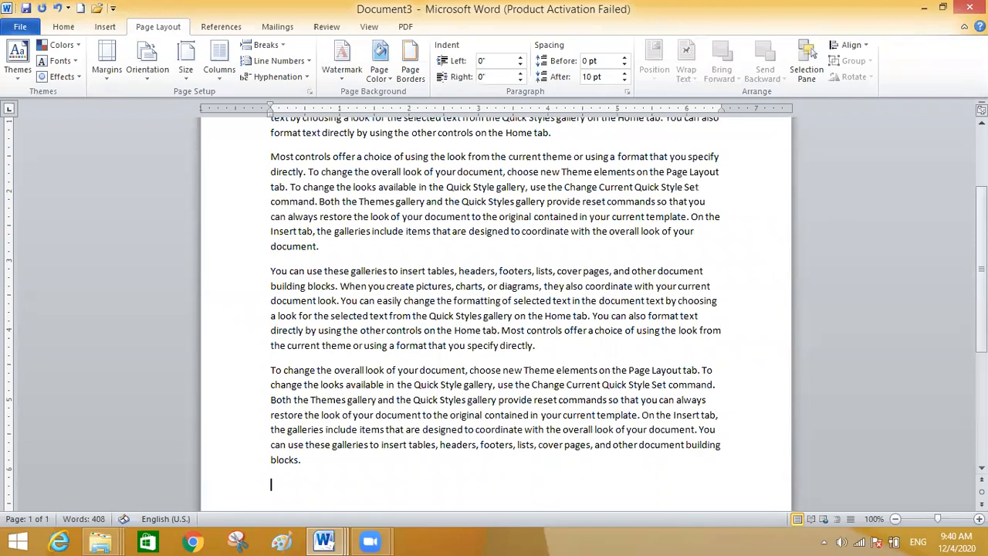
pyautogui.scroll(2, 494, 309)
pyautogui.scroll(-1, 494, 309)
pyautogui.scroll(-2, 494, 309)
pyautogui.scroll(3, 494, 309)
pyautogui.scroll(-4, 494, 309)
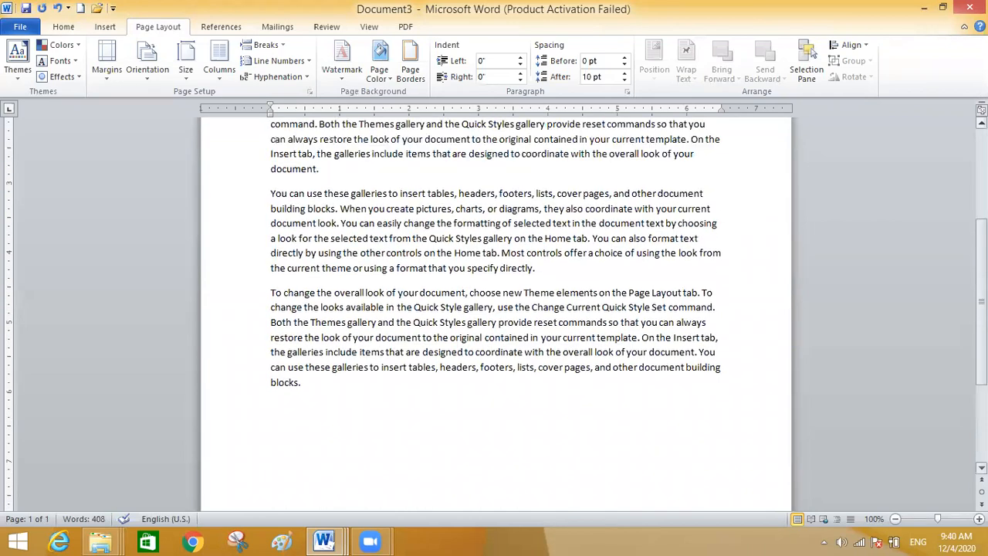
pyautogui.scroll(3, 494, 309)
pyautogui.scroll(-2, 494, 309)
pyautogui.scroll(3, 494, 308)
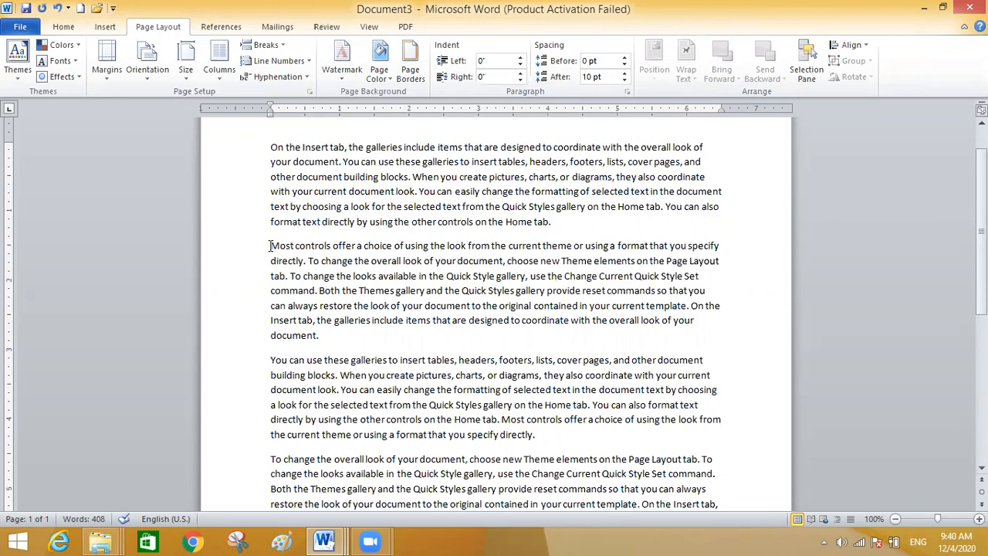
# Try a two-column layout on the whole text from its start, and undo it
pyautogui.moveTo(270, 246); pyautogui.dragTo(336, 344)
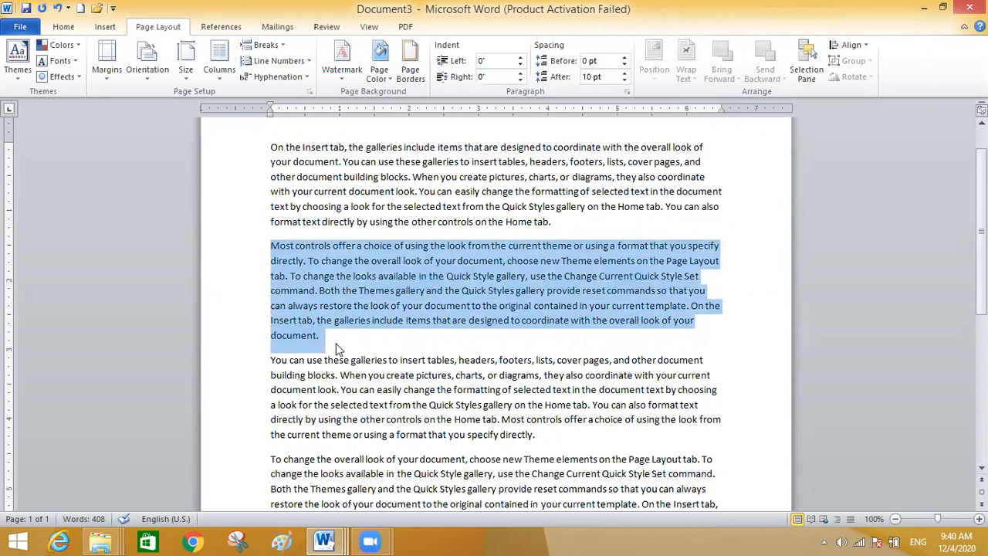
pyautogui.click(269, 147)
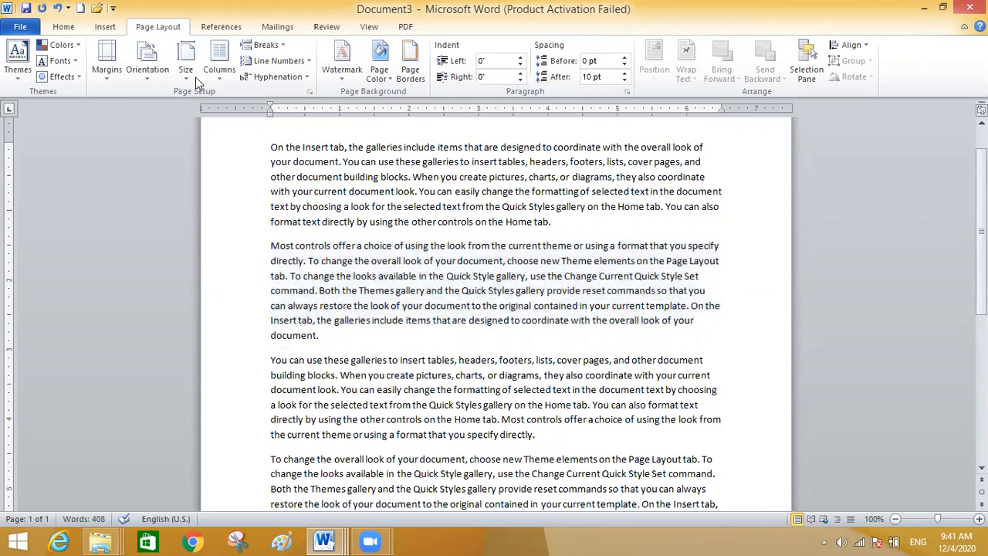
pyautogui.click(217, 78)
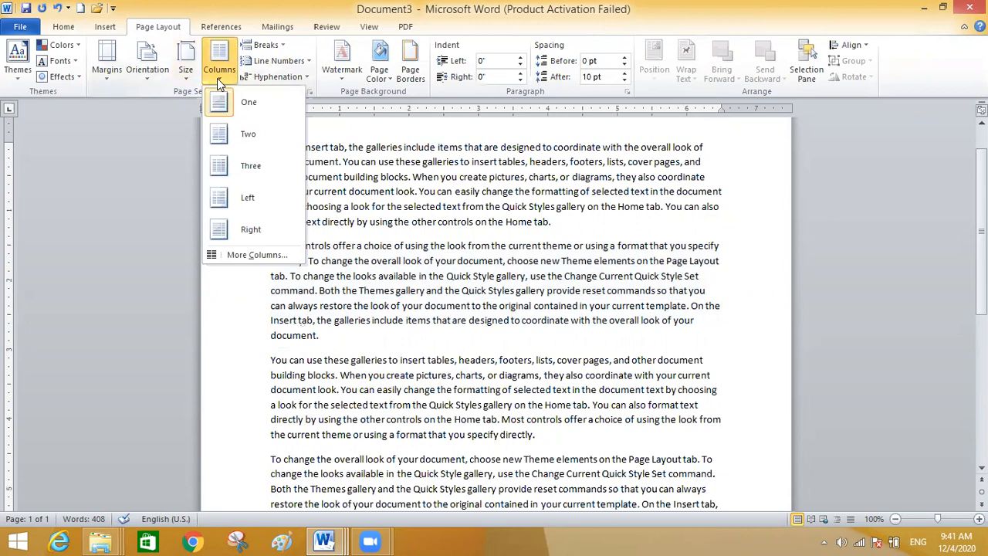
pyautogui.click(227, 135)
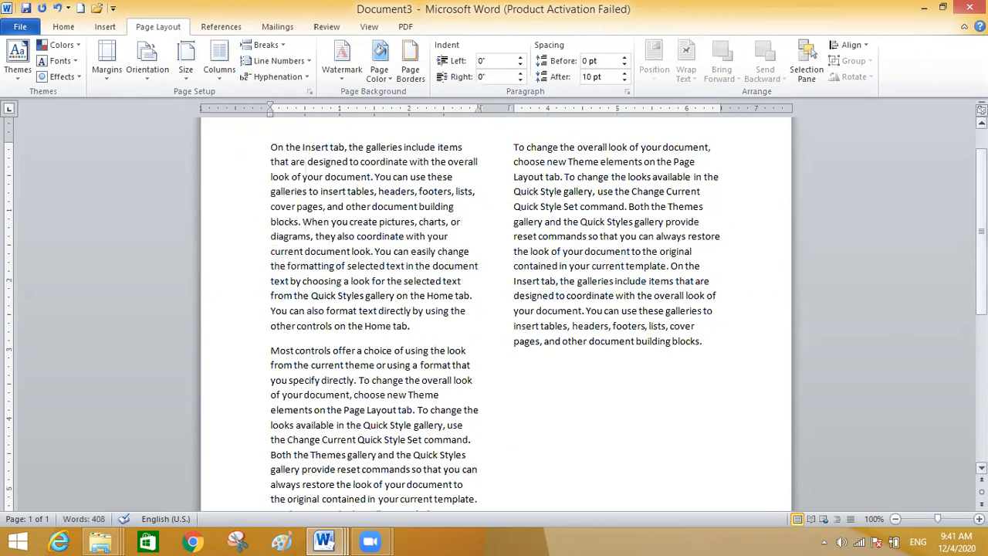
pyautogui.scroll(1, 494, 309)
pyautogui.scroll(-8, 494, 309)
pyautogui.scroll(9, 495, 309)
pyautogui.scroll(1, 494, 309)
pyautogui.hotkey('ctrl', 'z')
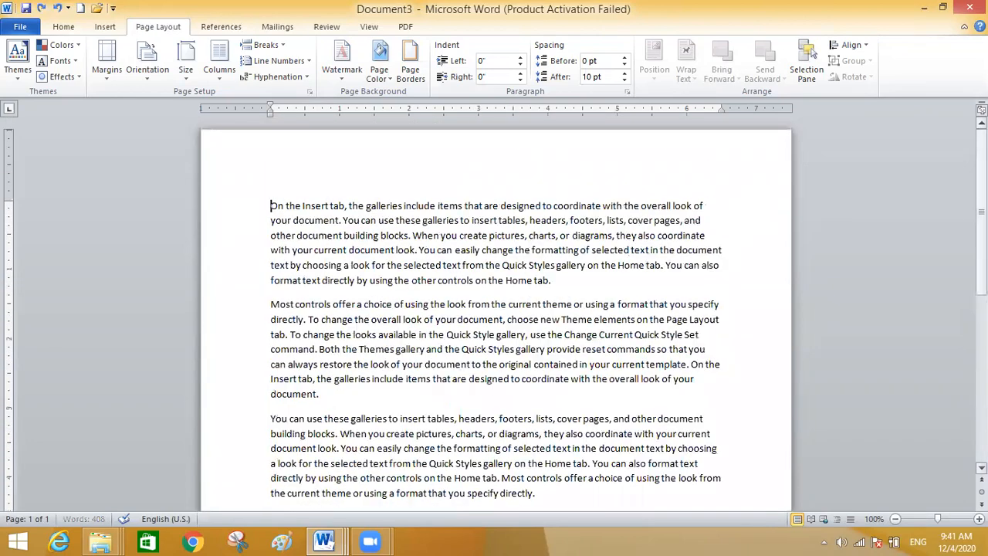
# Lay out only the second paragraph in two columns and apply Justify alignment to it
pyautogui.moveTo(272, 302); pyautogui.dragTo(399, 392)
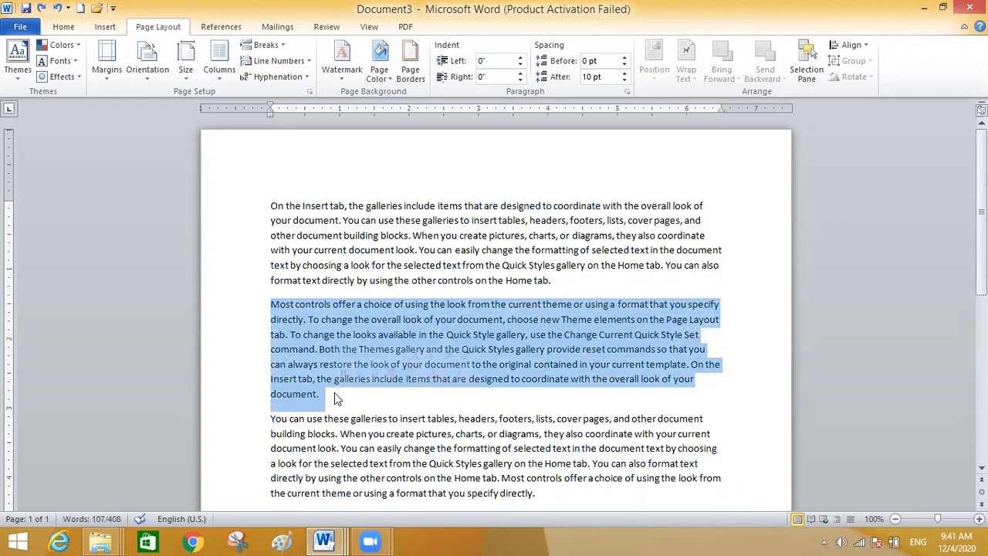
pyautogui.click(221, 80)
pyautogui.click(231, 139)
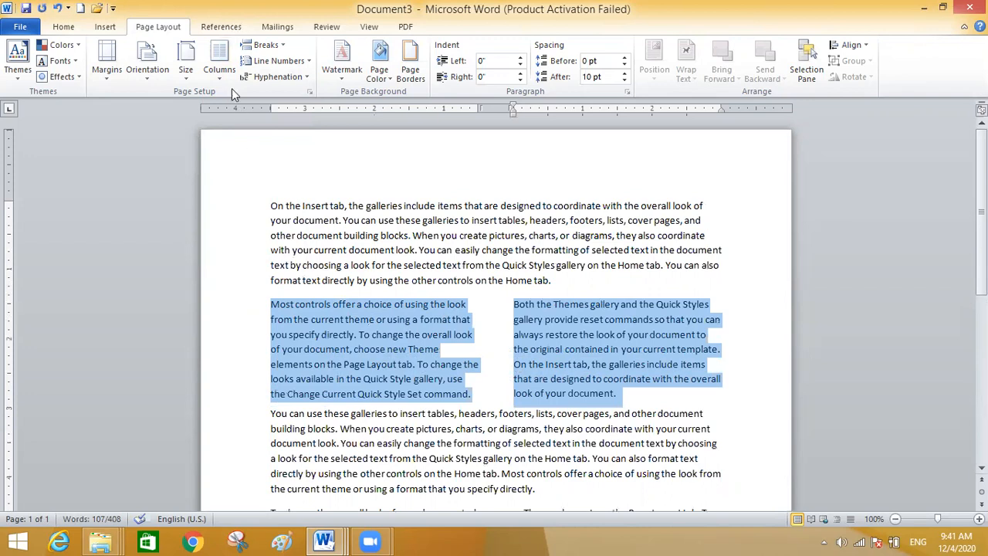
pyautogui.click(63, 28)
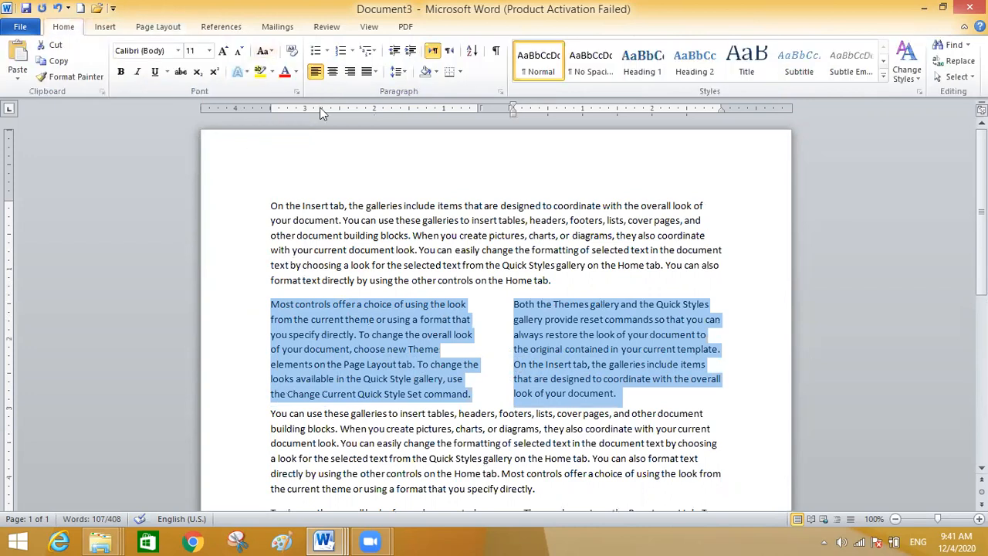
pyautogui.click(375, 71)
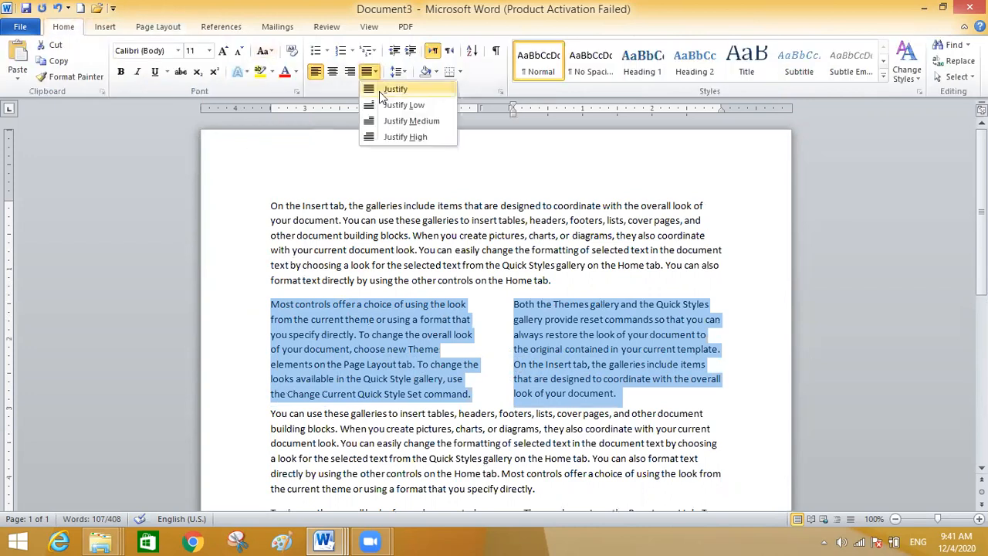
pyautogui.click(379, 91)
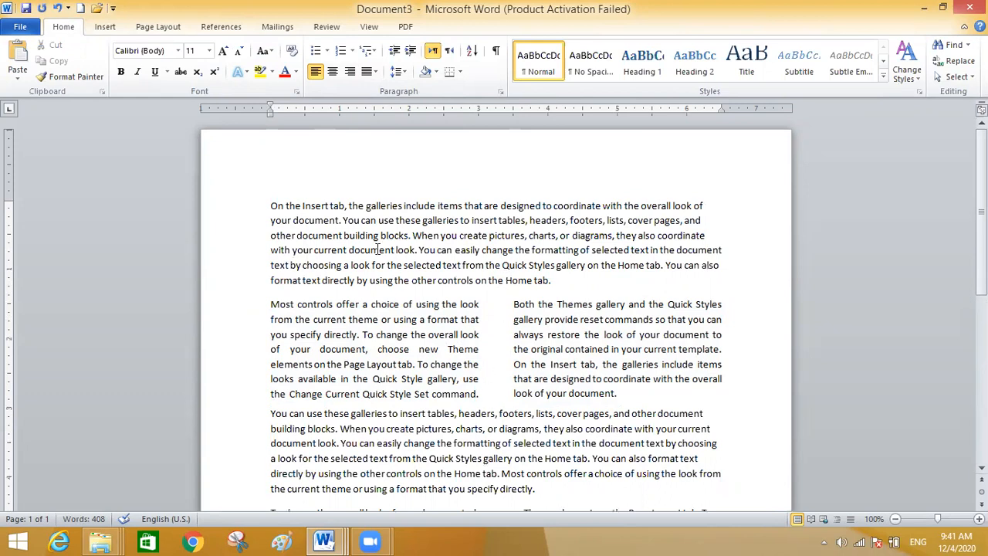
# Draw a vertical line about 1.4 inches long in the gap between the second paragraph's two columns
pyautogui.click(108, 28)
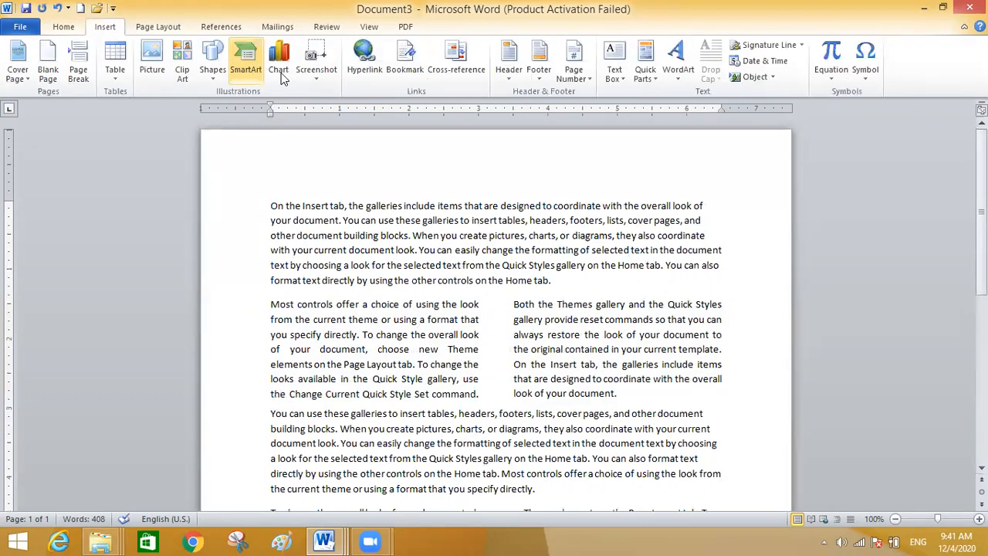
pyautogui.click(212, 77)
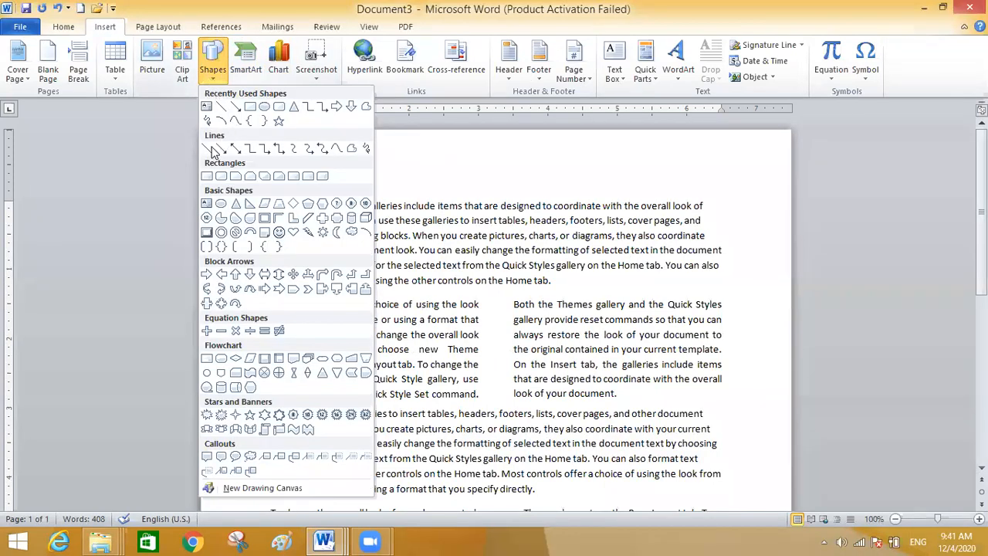
pyautogui.click(207, 149)
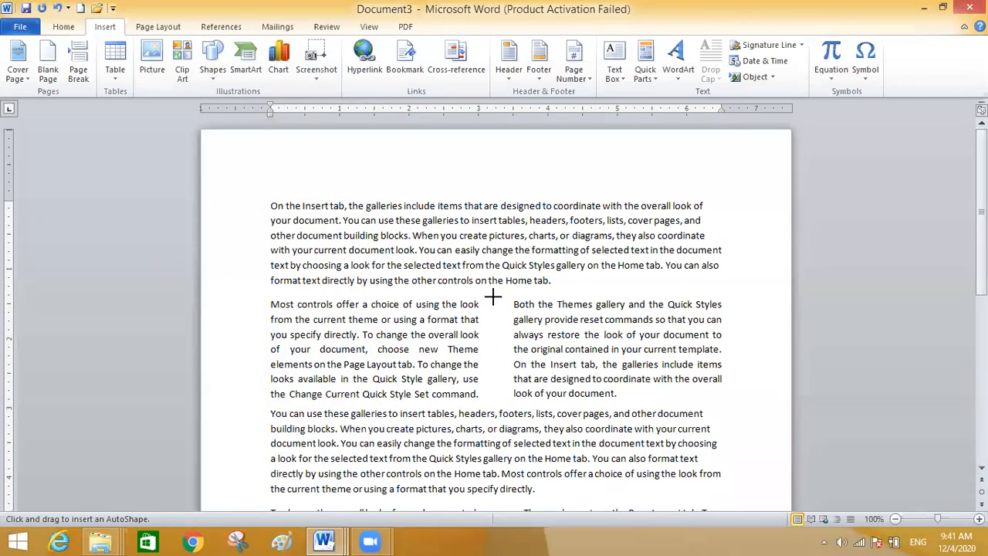
pyautogui.moveTo(495, 300); pyautogui.dragTo(495, 396)
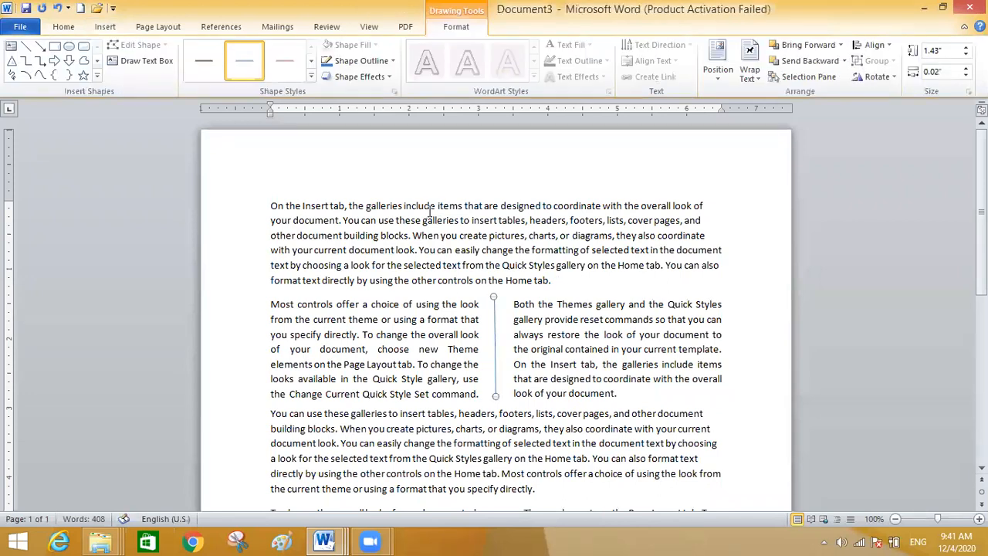
# Format the line between the columns with a black outline and a 3 pt weight
pyautogui.click(369, 61)
pyautogui.moveTo(384, 221)
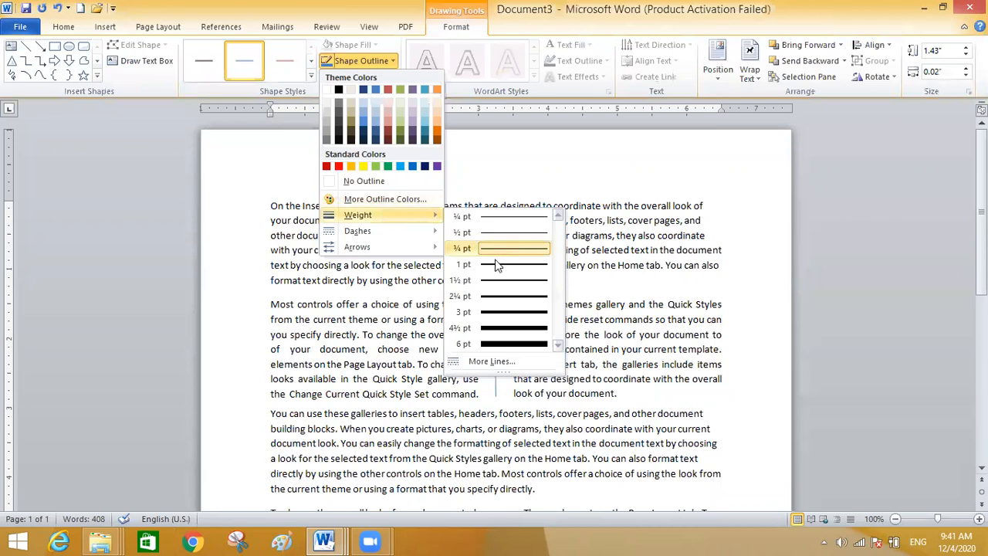
pyautogui.click(481, 319)
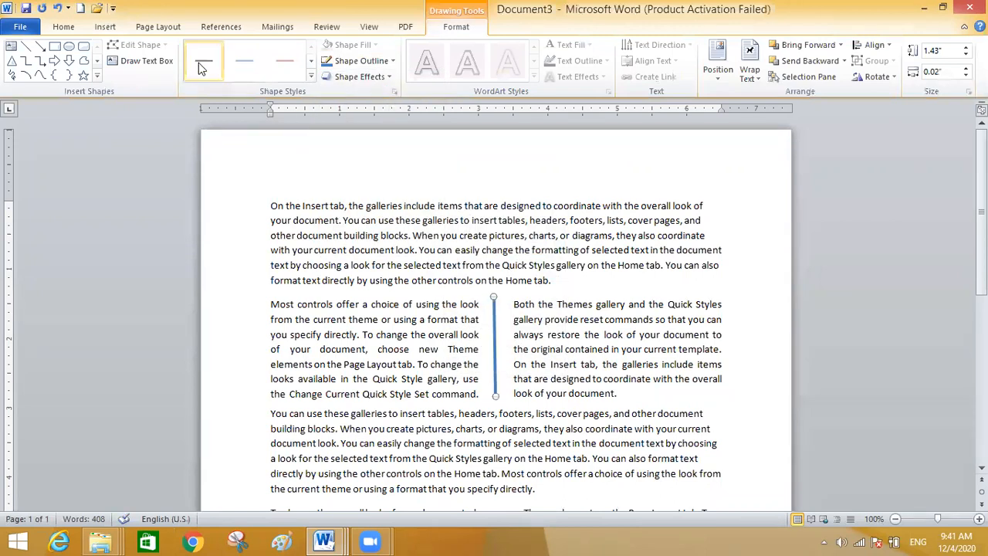
pyautogui.click(377, 61)
pyautogui.click(339, 90)
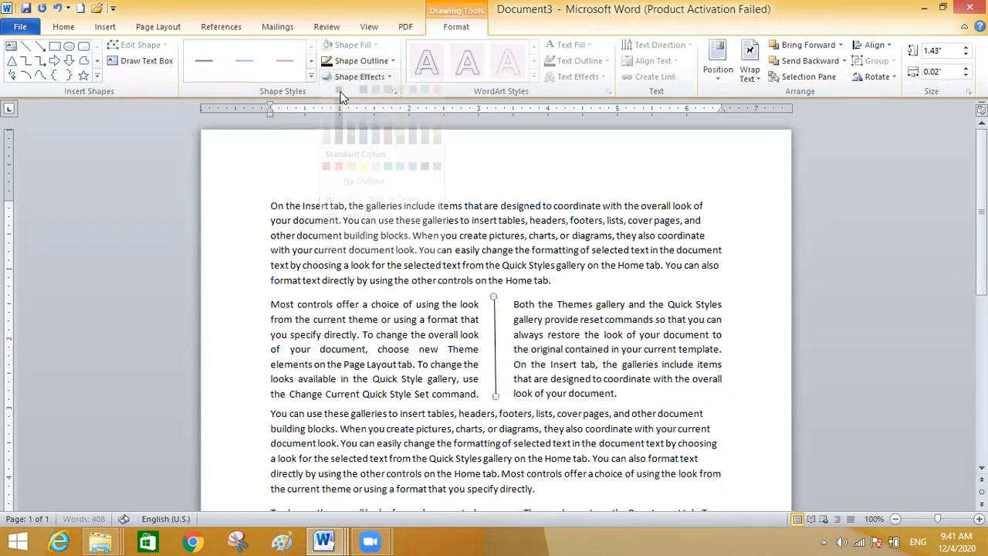
pyautogui.click(394, 61)
pyautogui.moveTo(363, 215)
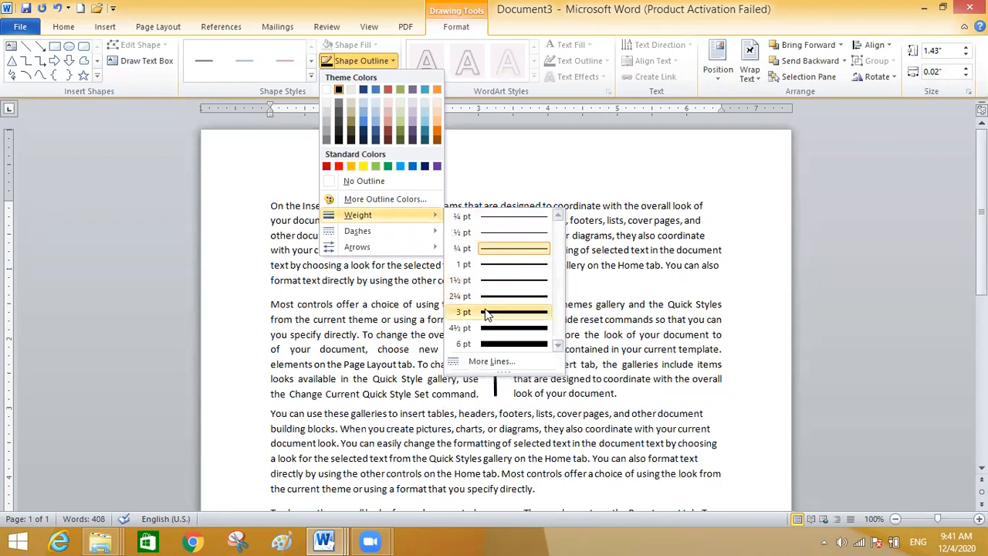
pyautogui.click(488, 312)
pyautogui.click(656, 394)
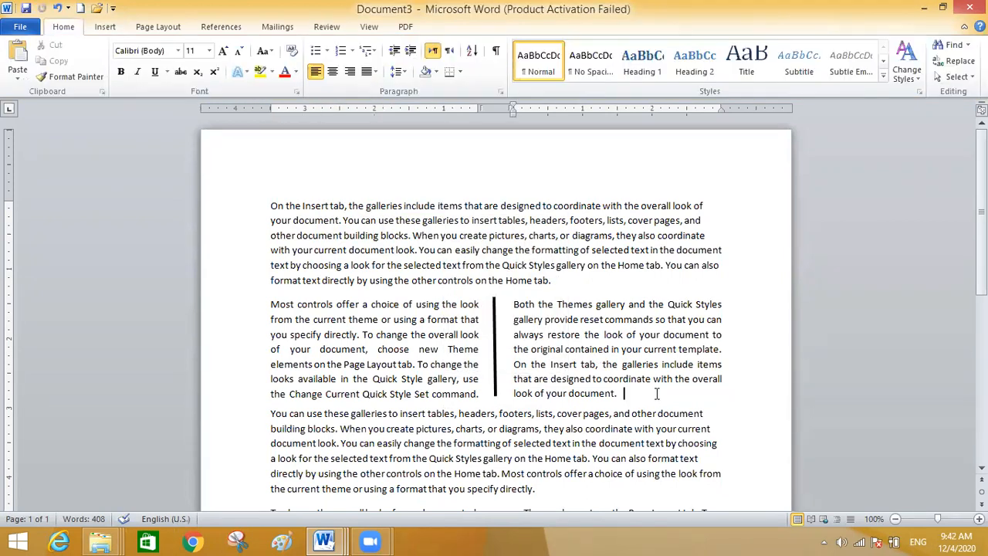
# Replace the document's content with sample text generated by =rand(3,20)
pyautogui.click(163, 27)
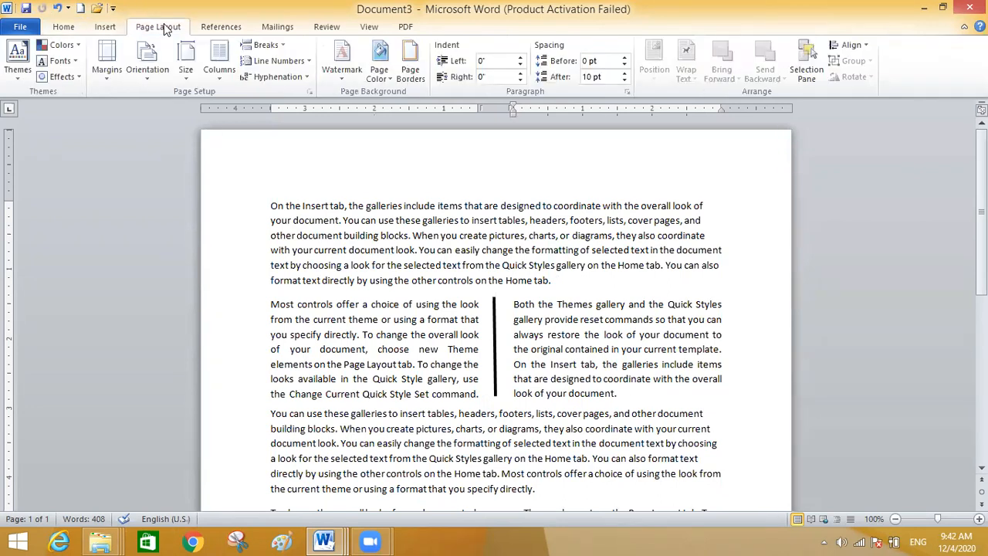
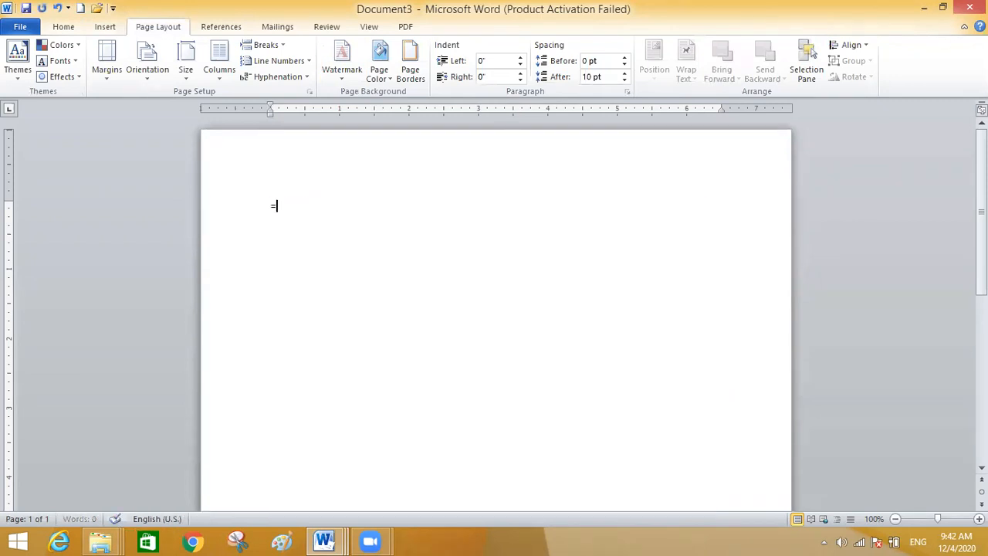
pyautogui.write('rand(3,20)')
pyautogui.press('Return')
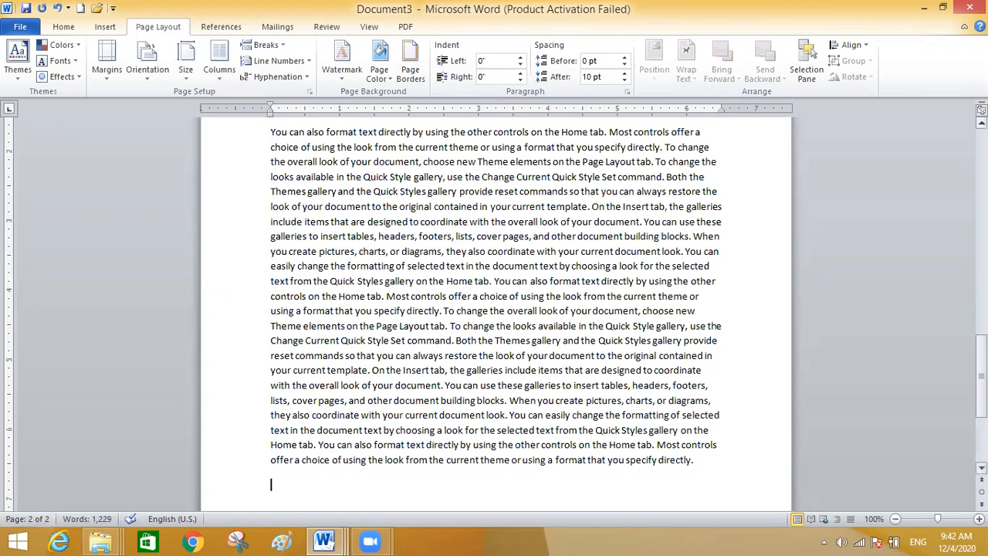
# Insert blank lines before the second paragraph until it moves onto the next page
pyautogui.moveTo(981, 380); pyautogui.dragTo(982, 233)
pyautogui.click(264, 281)
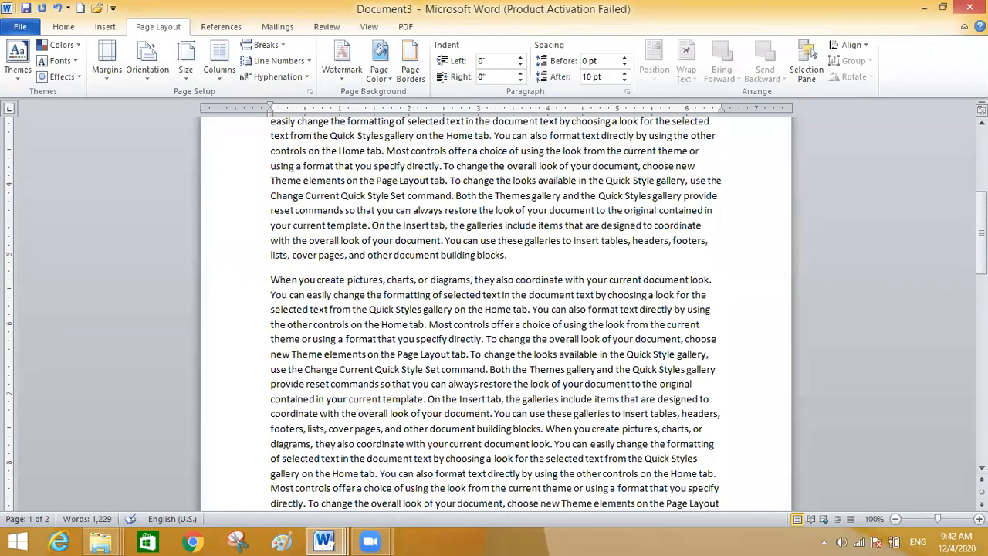
pyautogui.press('Return')
pyautogui.press('Return')
pyautogui.press('Return')
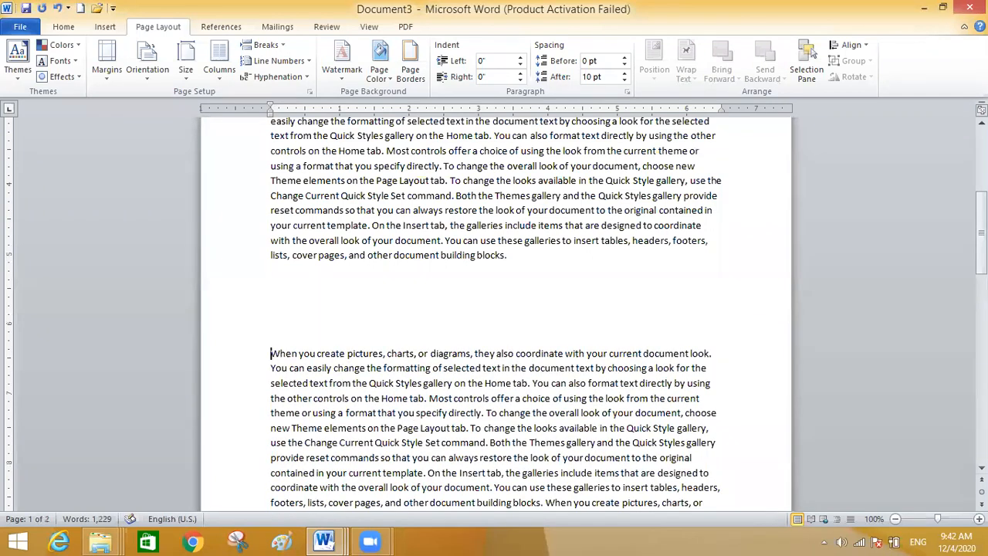
pyautogui.press('Return')
pyautogui.press('Return')
pyautogui.press('Return')
pyautogui.press('Return')
pyautogui.press('Return')
pyautogui.press('Return')
pyautogui.press('Return')
pyautogui.press('Return')
pyautogui.press('Return')
pyautogui.press('BackSpace')
pyautogui.press('BackSpace')
pyautogui.press('BackSpace')
pyautogui.press('Return')
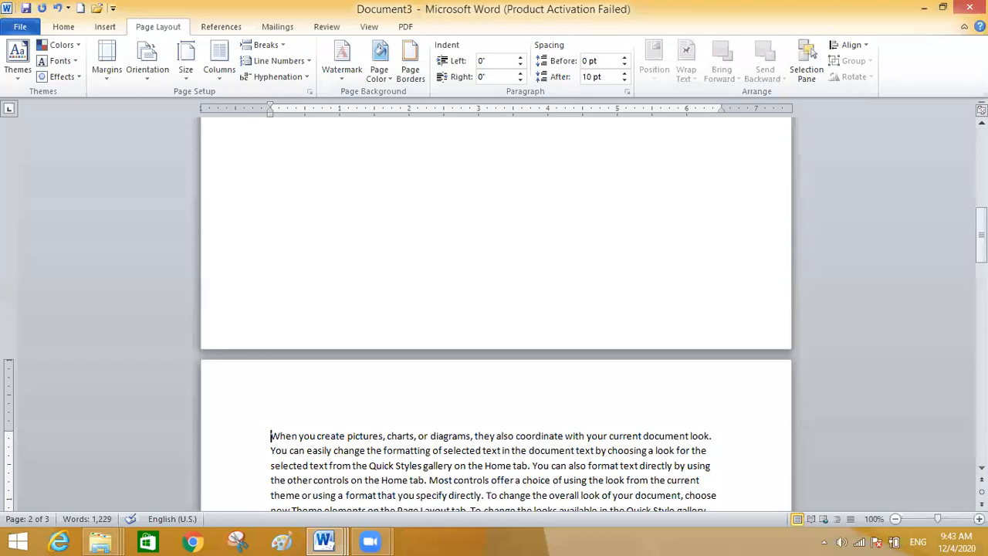
pyautogui.press('BackSpace')
pyautogui.press('Return')
pyautogui.press('Return')
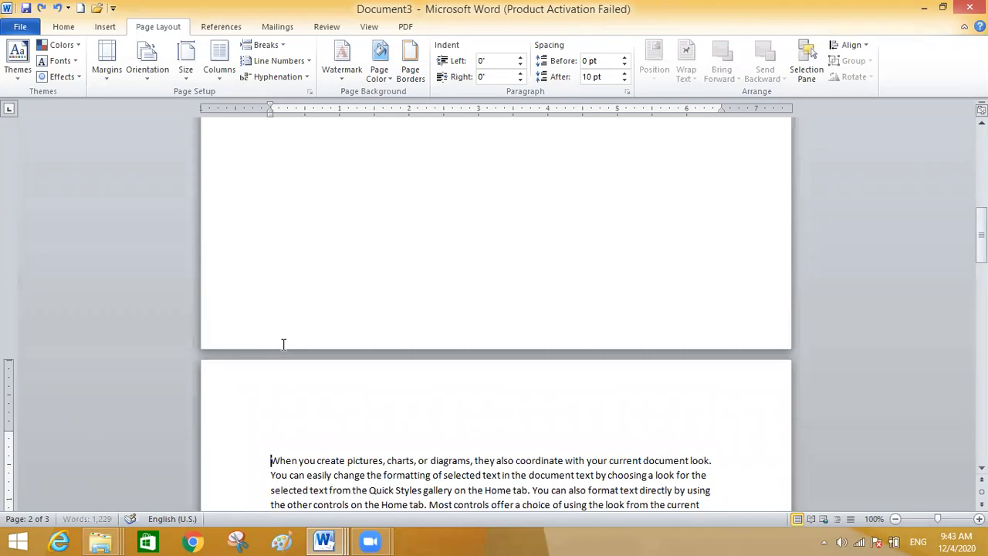
# Undo the blank lines inserted before the second paragraph, keeping the generated sample text
pyautogui.scroll(-6, 283, 344)
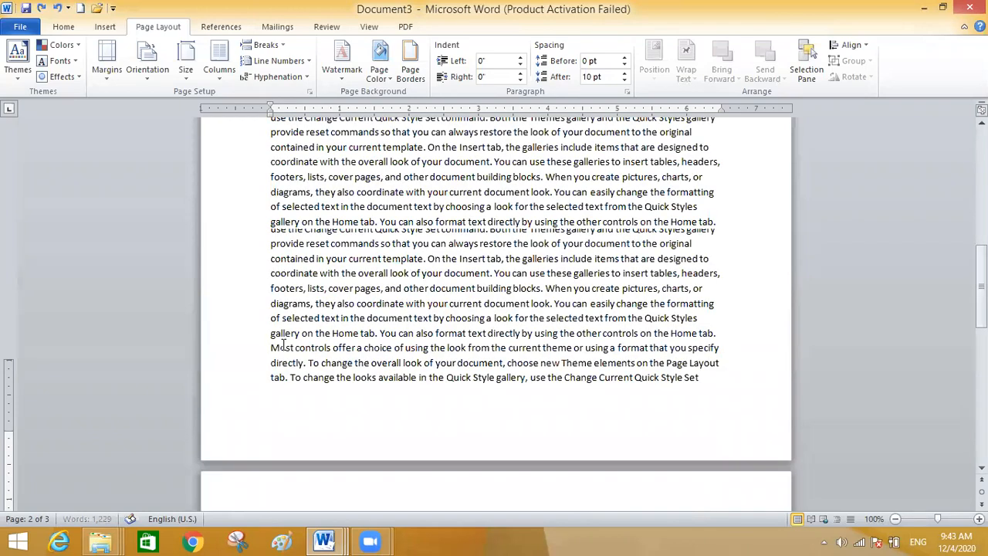
pyautogui.hotkey('ctrl', 'z')
pyautogui.hotkey('ctrl', 'z')
pyautogui.hotkey('ctrl', 'z')
pyautogui.hotkey('ctrl', 'z')
pyautogui.hotkey('ctrl', 'y')
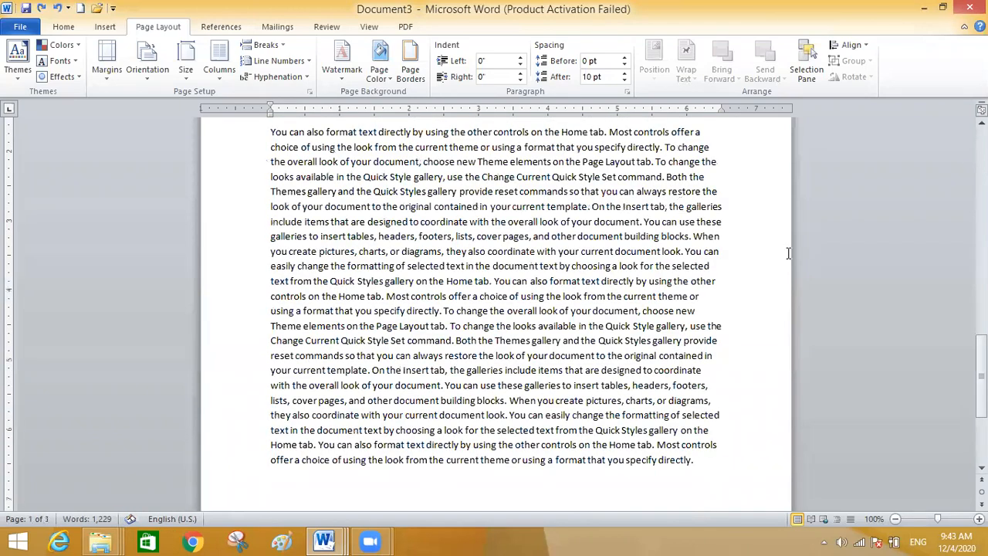
# Insert a page break before the second paragraph, which begins "When you create pictures"
pyautogui.moveTo(981, 375); pyautogui.dragTo(982, 300)
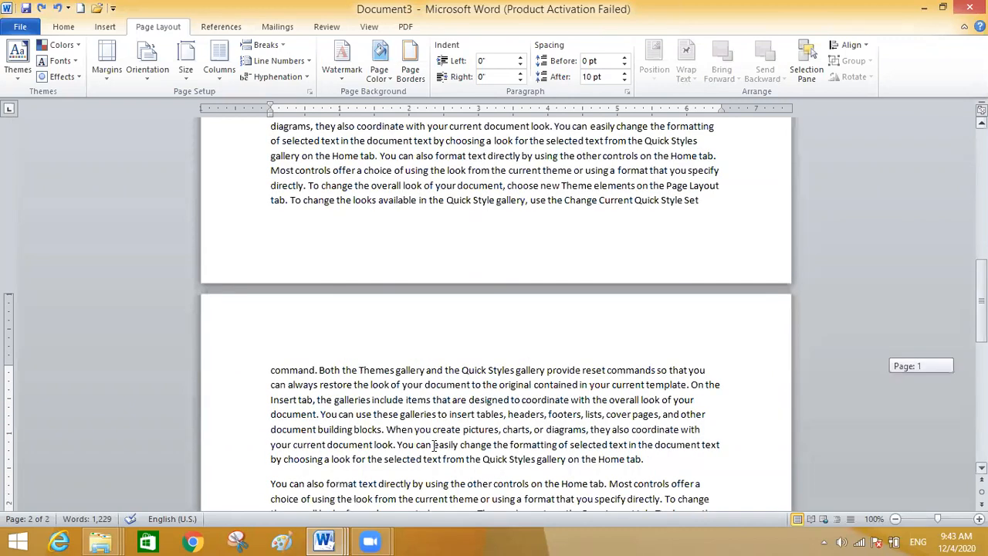
pyautogui.scroll(7, 269, 341)
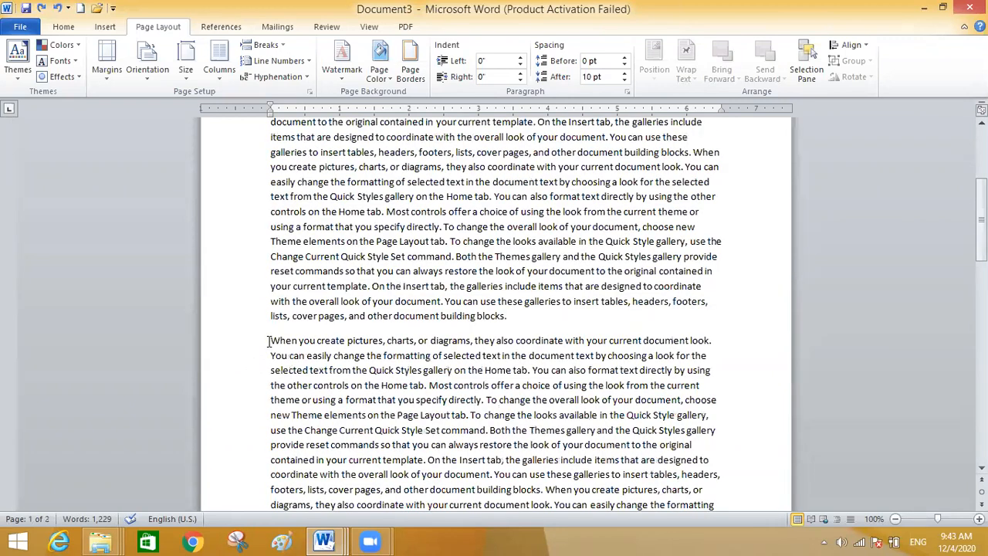
pyautogui.click(280, 48)
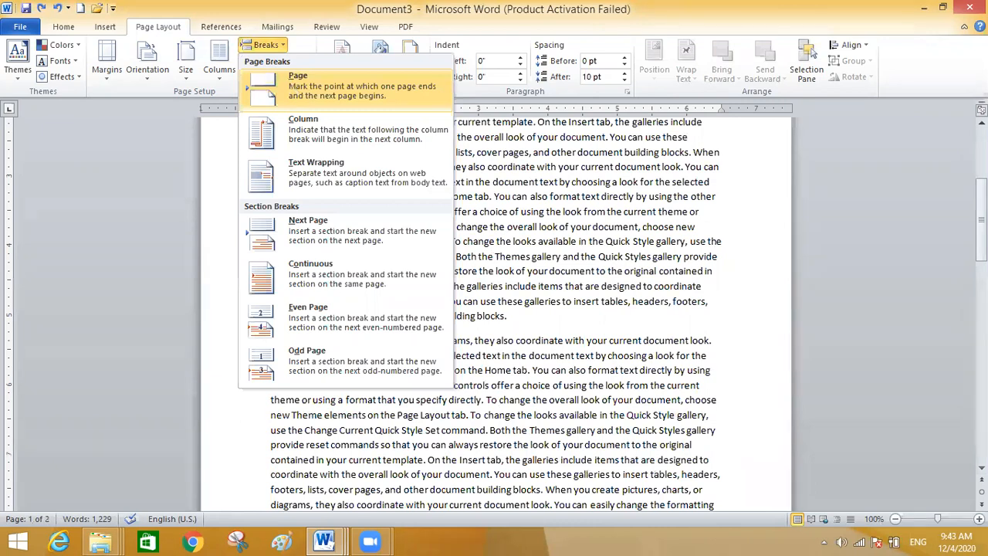
pyautogui.press('Return')
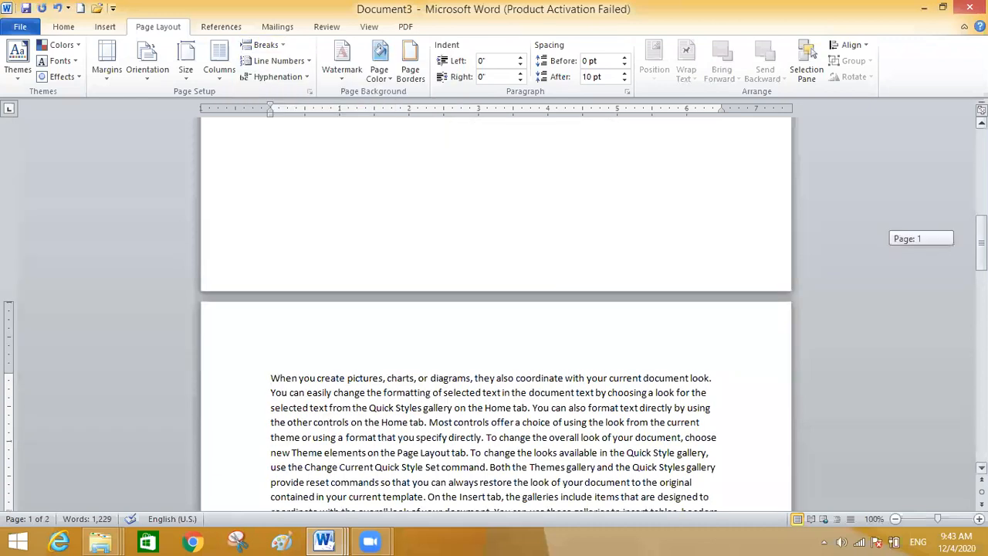
pyautogui.moveTo(981, 242); pyautogui.dragTo(981, 182)
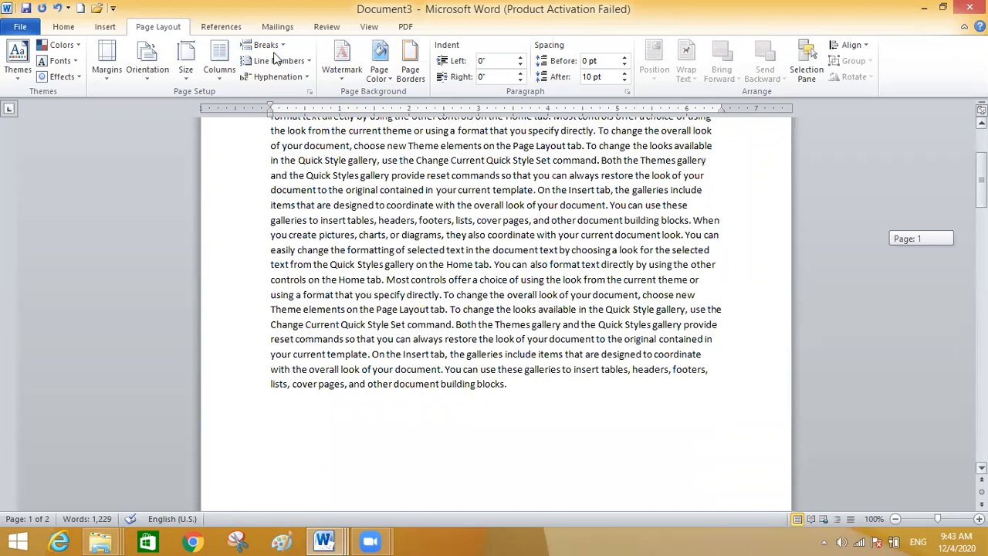
pyautogui.scroll(-1, 358, 362)
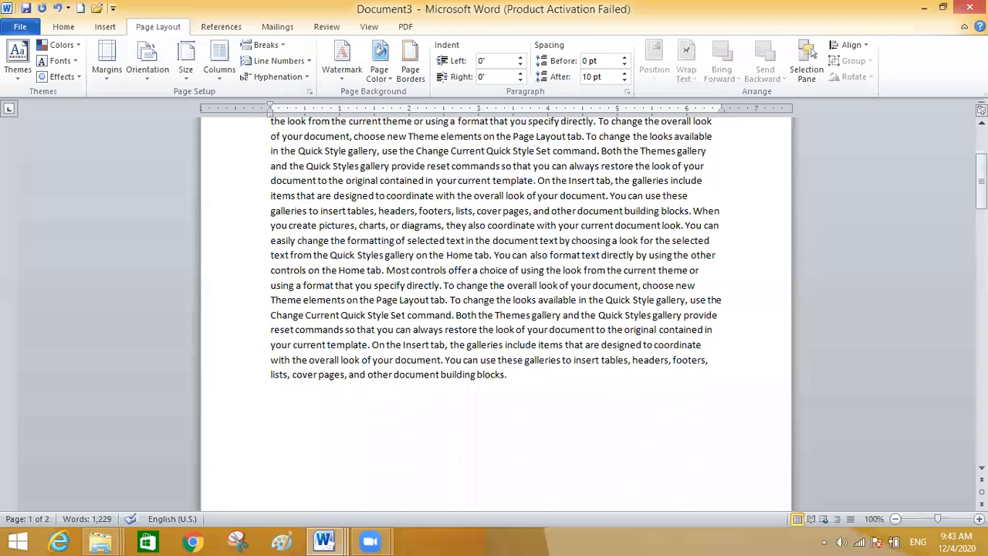
# Undo the page break inserted before the second paragraph
pyautogui.hotkey('ctrl', 'v')
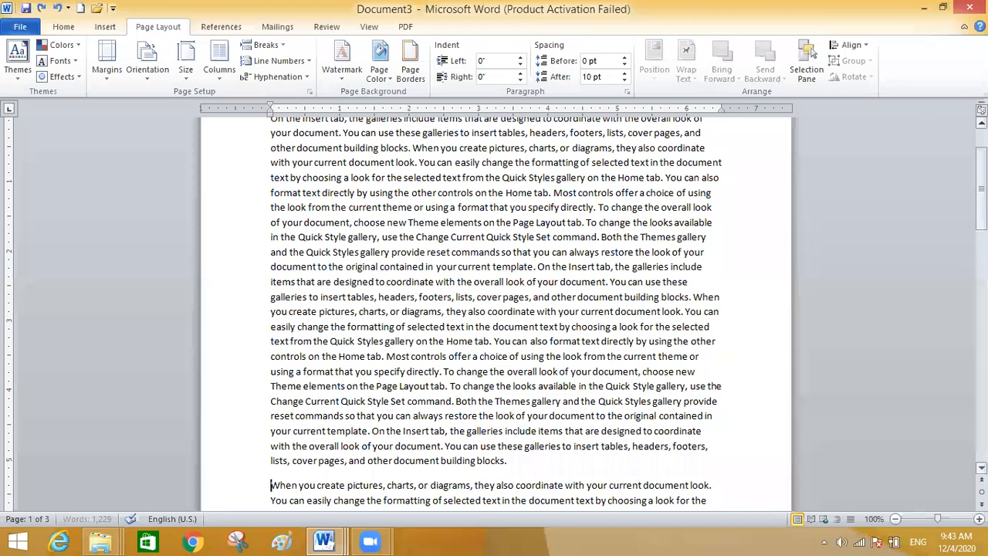
pyautogui.hotkey('ctrl', 'z')
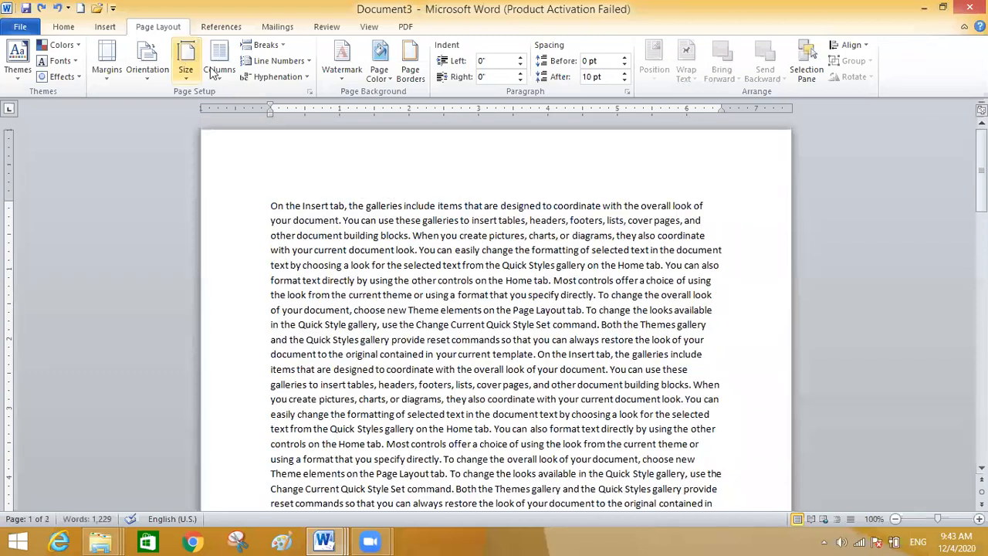
# Number the document's lines continuously and check the numbering through to the end of the second page
pyautogui.click(310, 62)
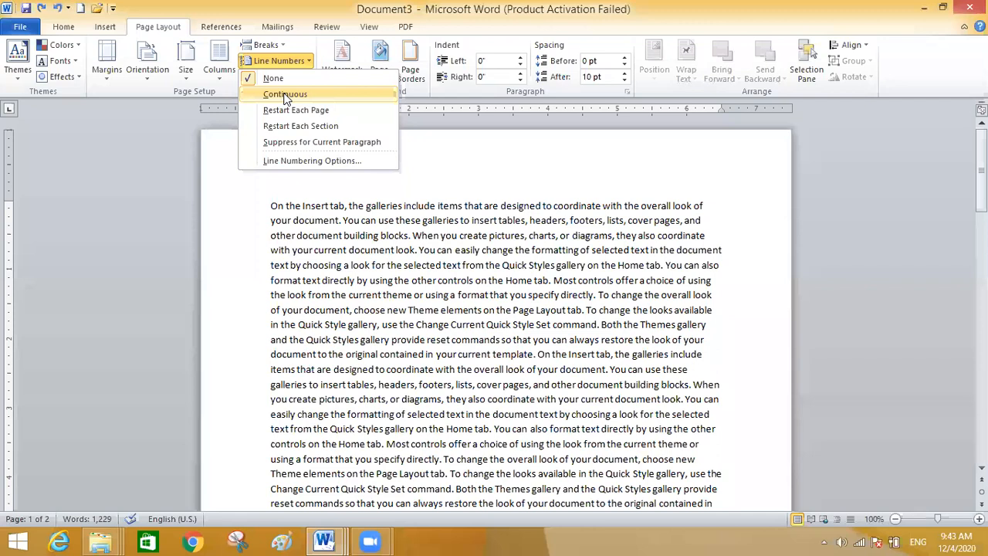
pyautogui.click(285, 94)
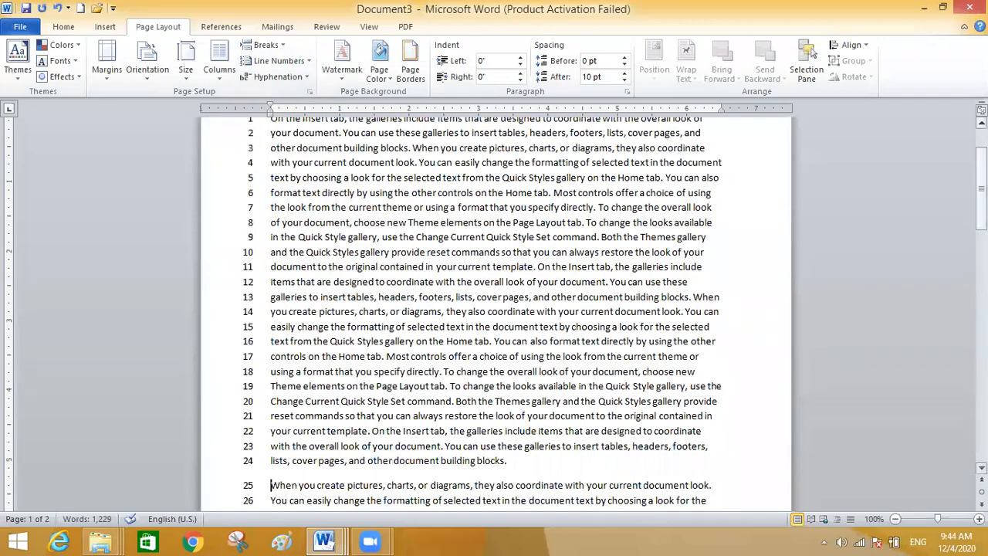
pyautogui.moveTo(981, 189); pyautogui.dragTo(982, 299)
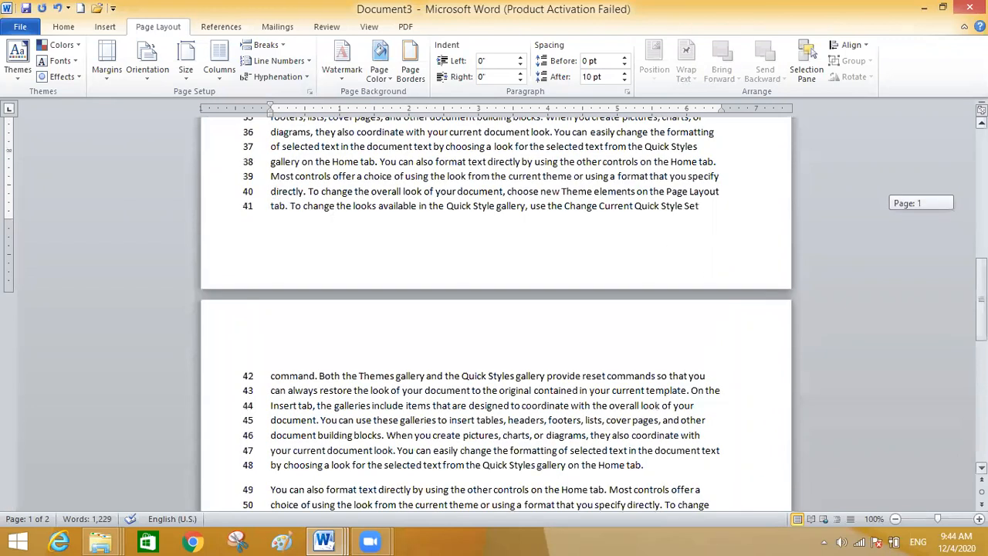
pyautogui.moveTo(981, 300); pyautogui.dragTo(981, 366)
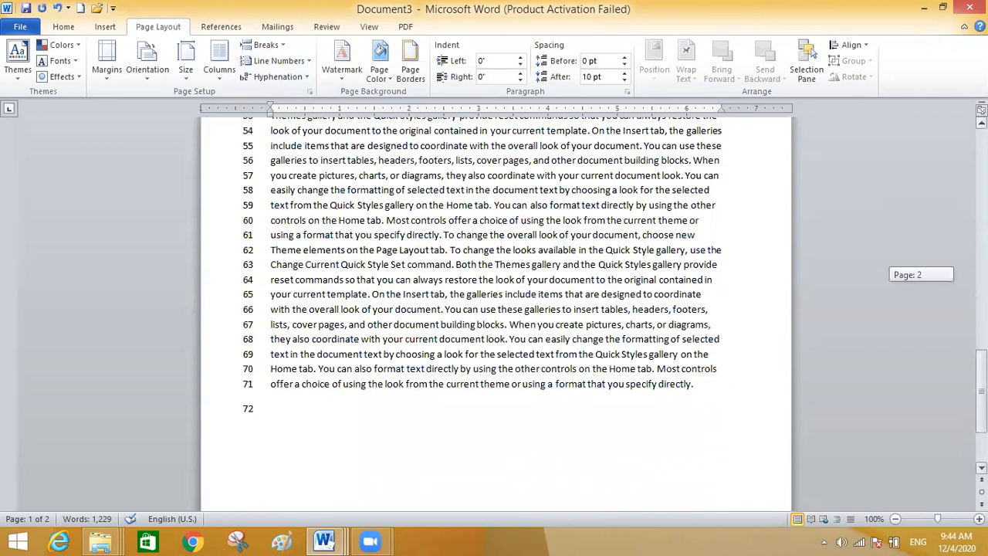
# Change the line numbering to restart on each page and review the numbers on the first page
pyautogui.moveTo(981, 366); pyautogui.dragTo(981, 209)
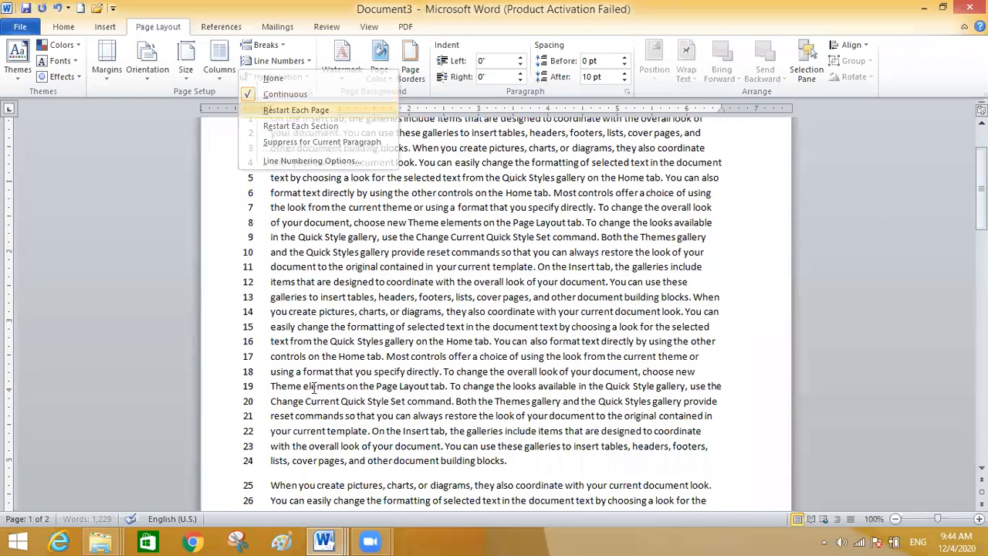
pyautogui.click(909, 404)
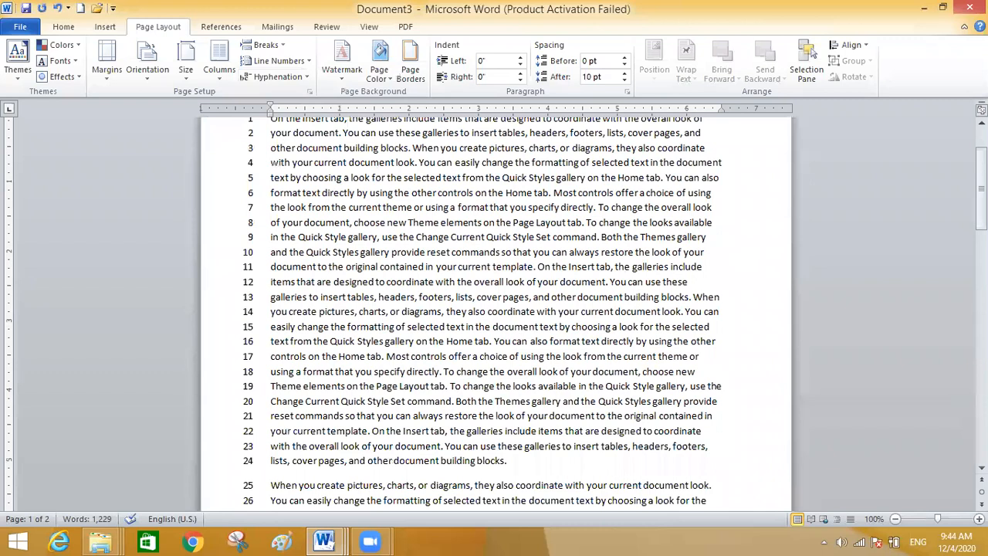
pyautogui.moveTo(981, 185); pyautogui.dragTo(981, 262)
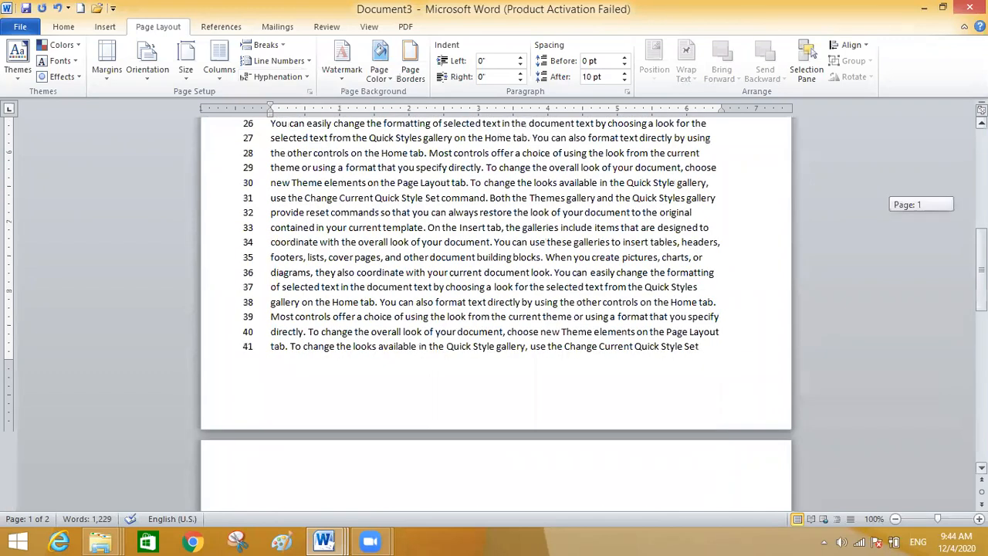
pyautogui.moveTo(981, 262); pyautogui.dragTo(552, 33)
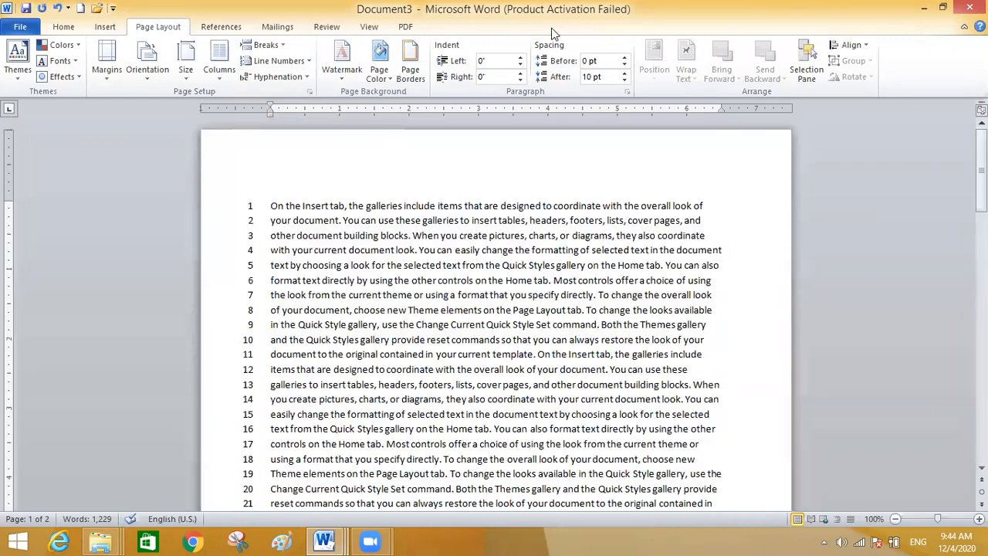
# Remove the line numbers from the document by setting line numbering to None
pyautogui.click(277, 60)
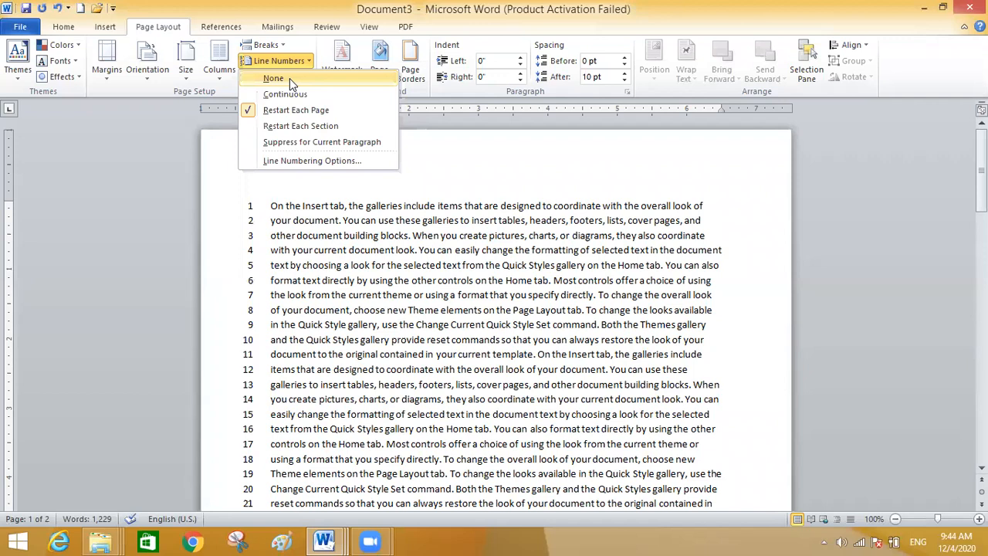
pyautogui.click(289, 78)
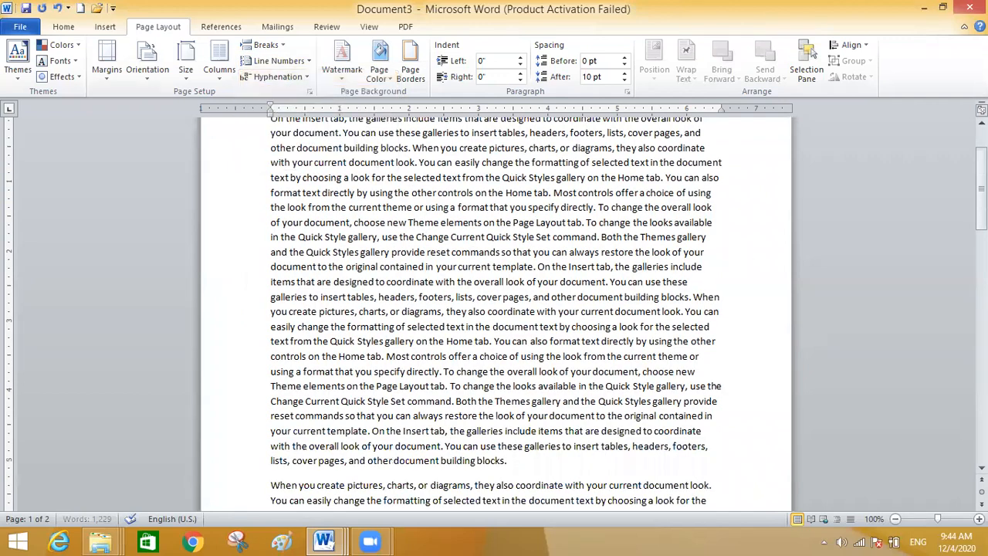
pyautogui.click(982, 185)
pyautogui.moveTo(981, 185); pyautogui.dragTo(981, 171)
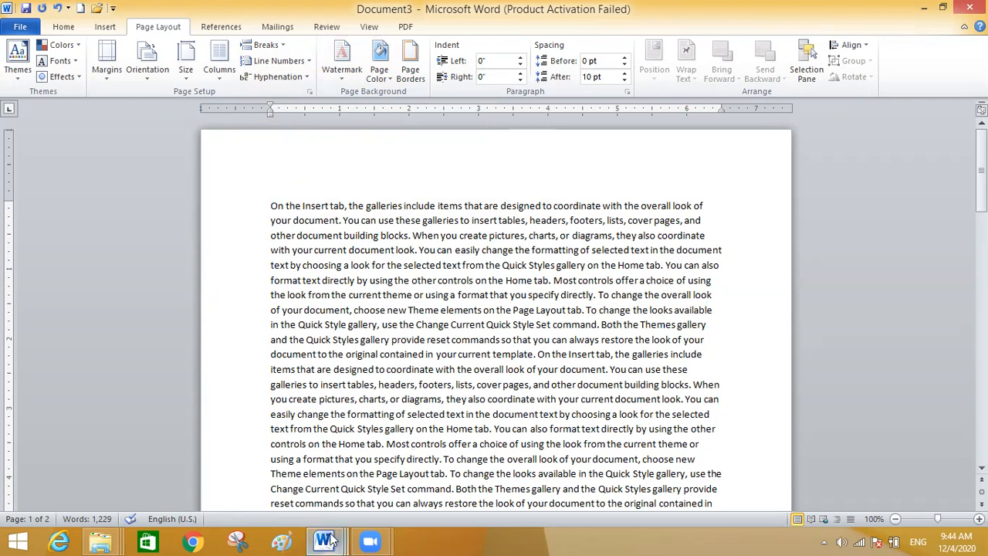
# View the hyphenation example in the other open document, return to Document3 and look through its line endings
pyautogui.moveTo(328, 540)
pyautogui.click(346, 504)
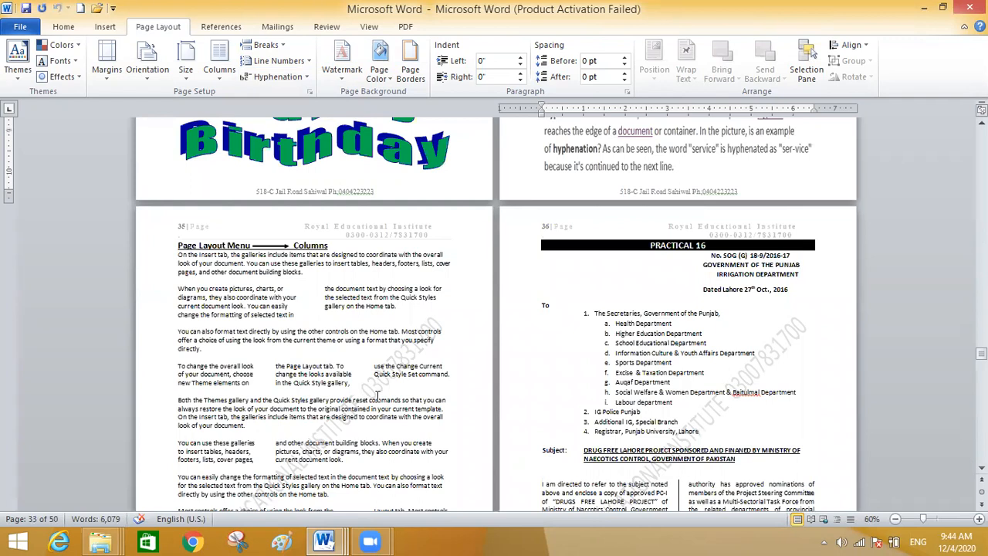
pyautogui.moveTo(325, 540)
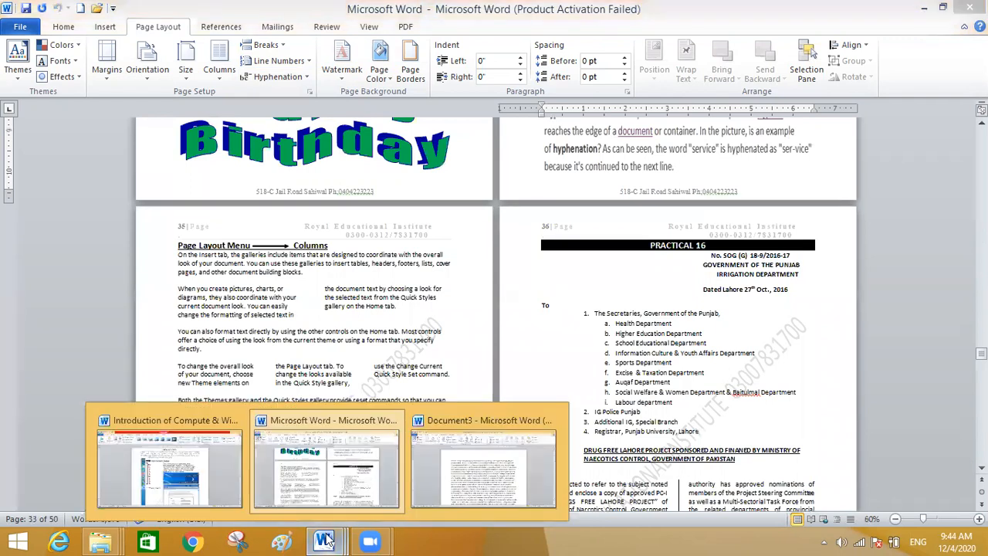
pyautogui.click(459, 480)
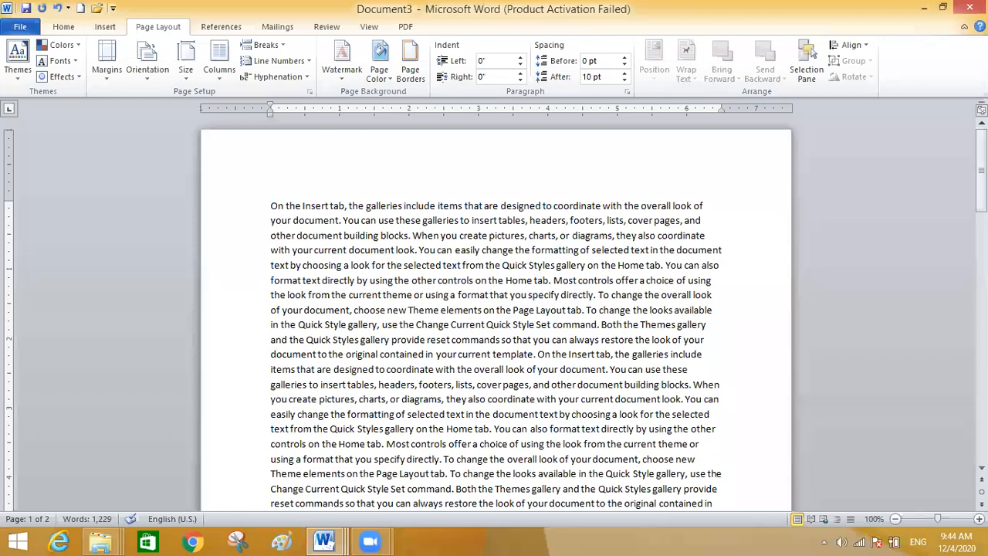
pyautogui.moveTo(981, 165); pyautogui.dragTo(981, 264)
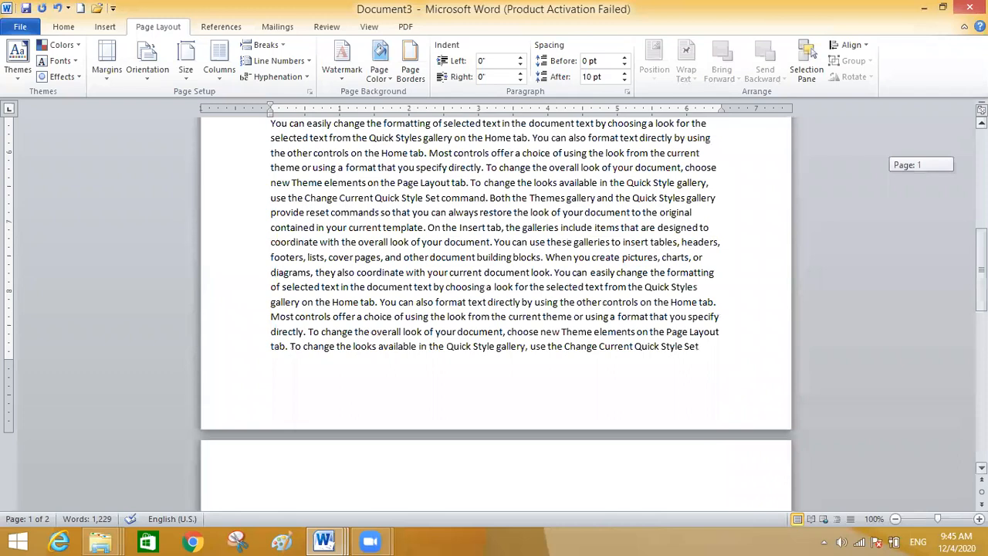
pyautogui.scroll(-2, 590, 296)
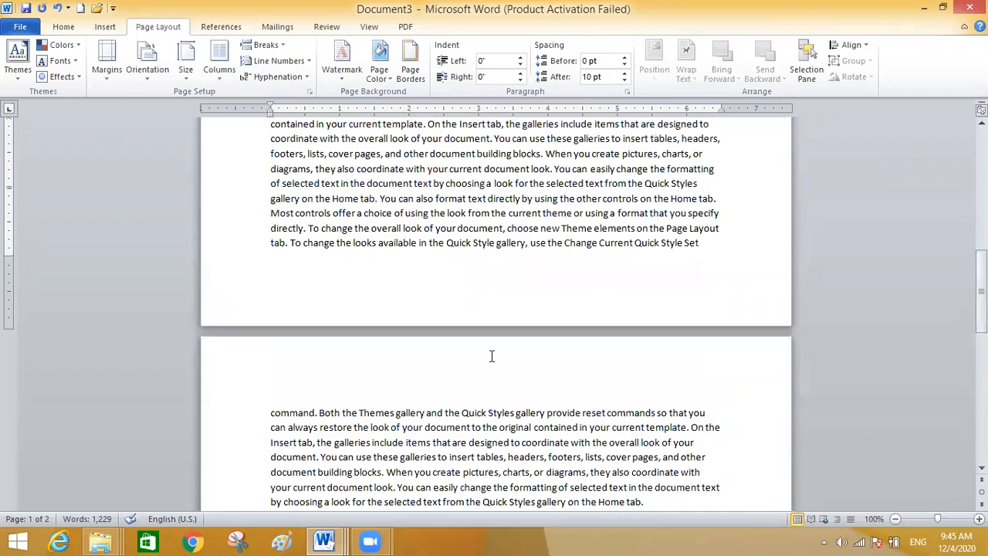
pyautogui.scroll(11, 492, 356)
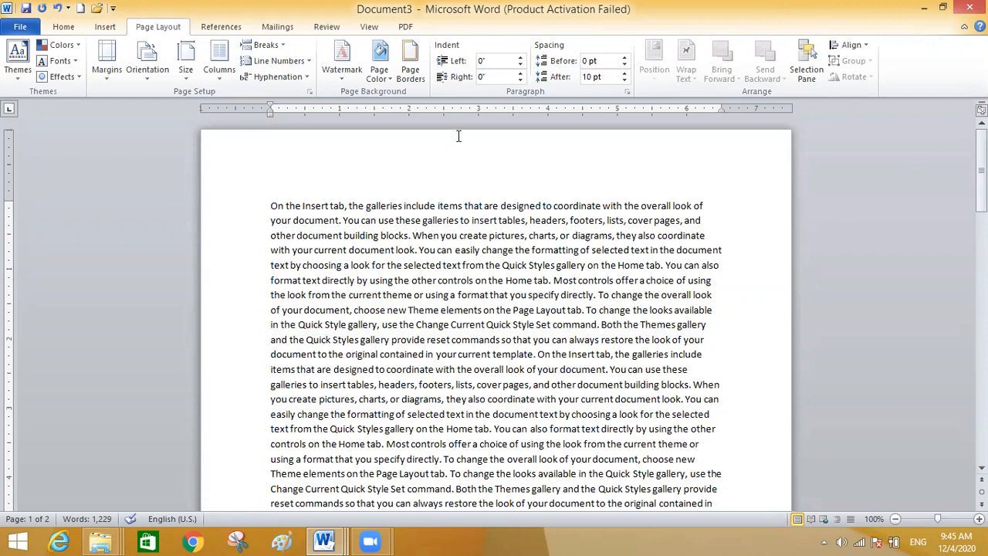
# Apply the built-in CONFIDENTIAL 1 watermark to the document and view it behind the text
pyautogui.click(340, 71)
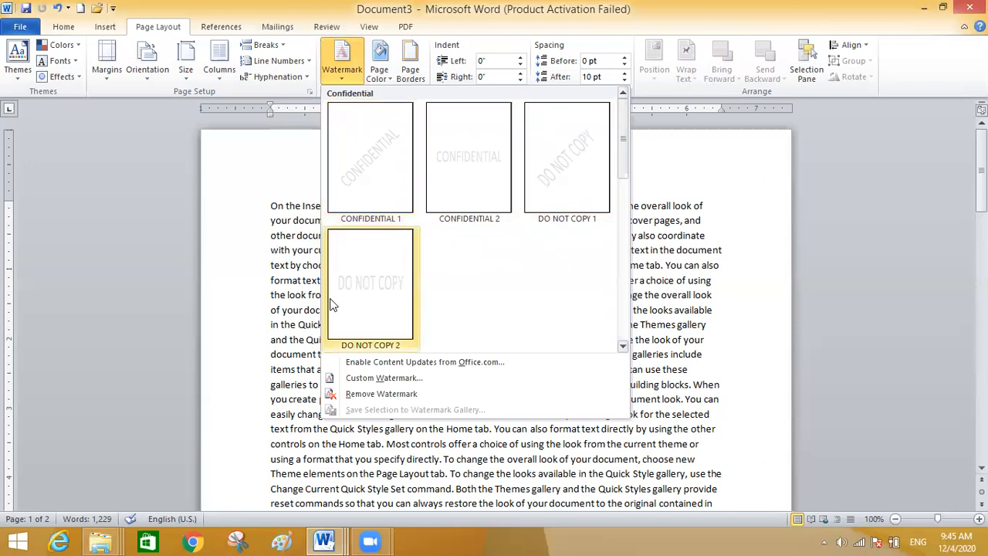
pyautogui.click(367, 174)
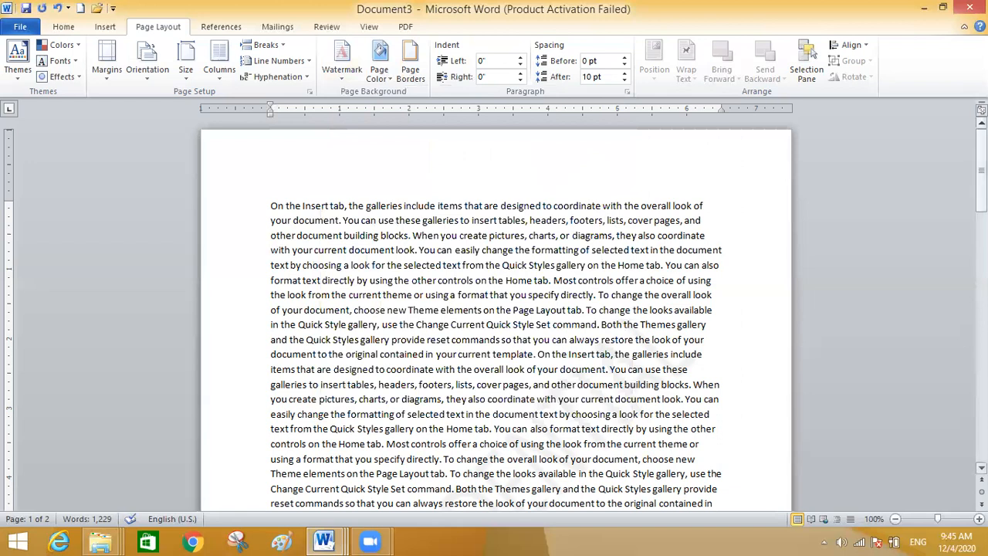
pyautogui.scroll(-3, 494, 355)
pyautogui.scroll(-3, 494, 355)
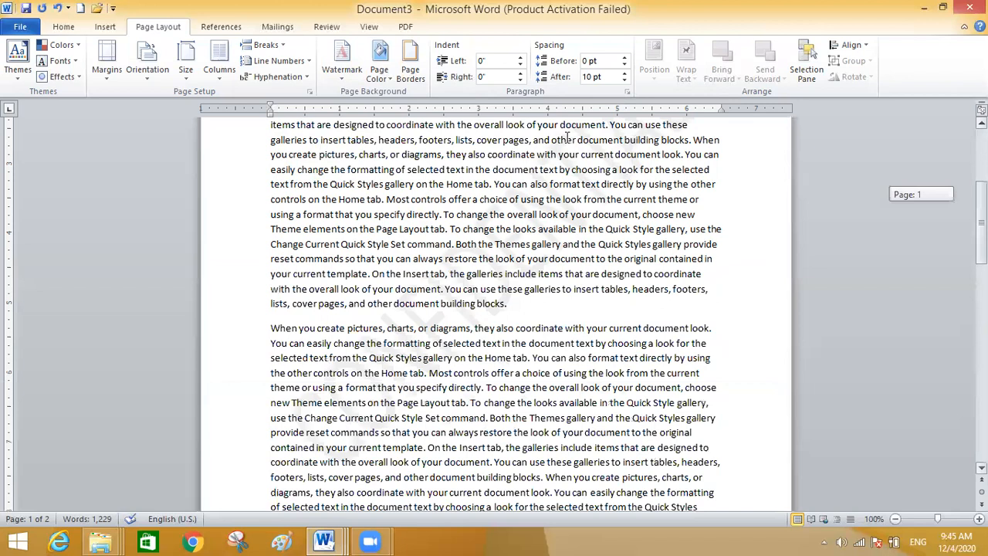
# Replace the CONFIDENTIAL text watermark with a picture watermark using D:\logo\02.png, with Auto scale and Washout enabled
pyautogui.click(341, 66)
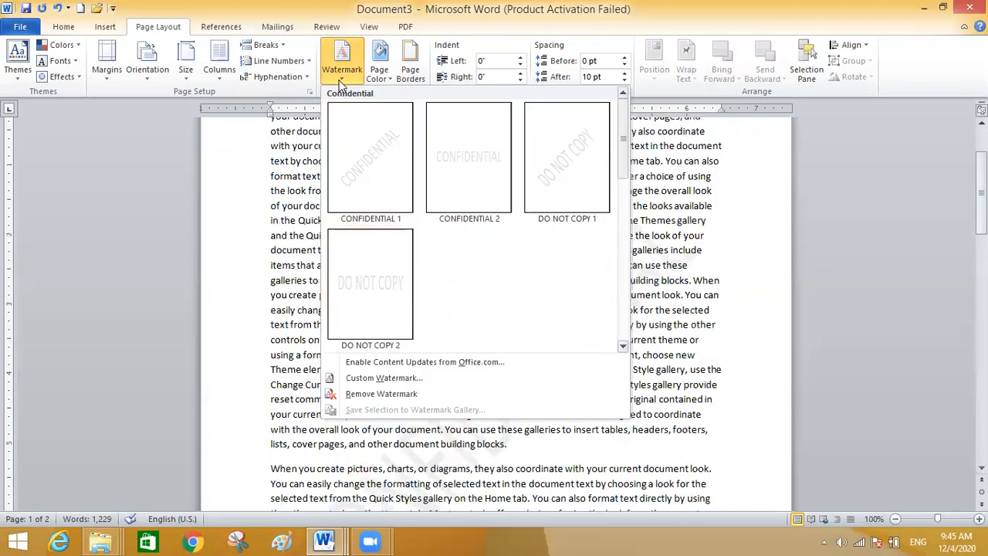
pyautogui.click(375, 377)
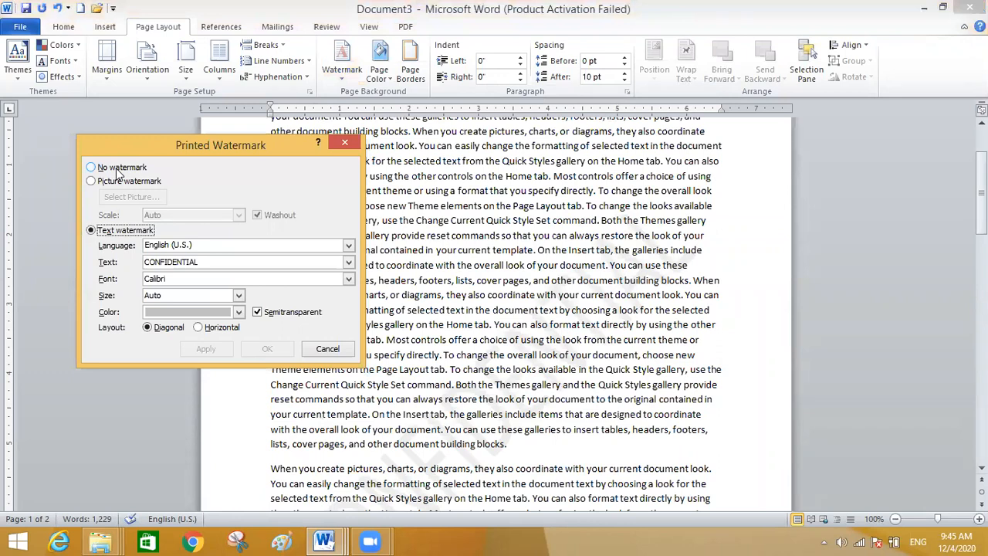
pyautogui.click(91, 168)
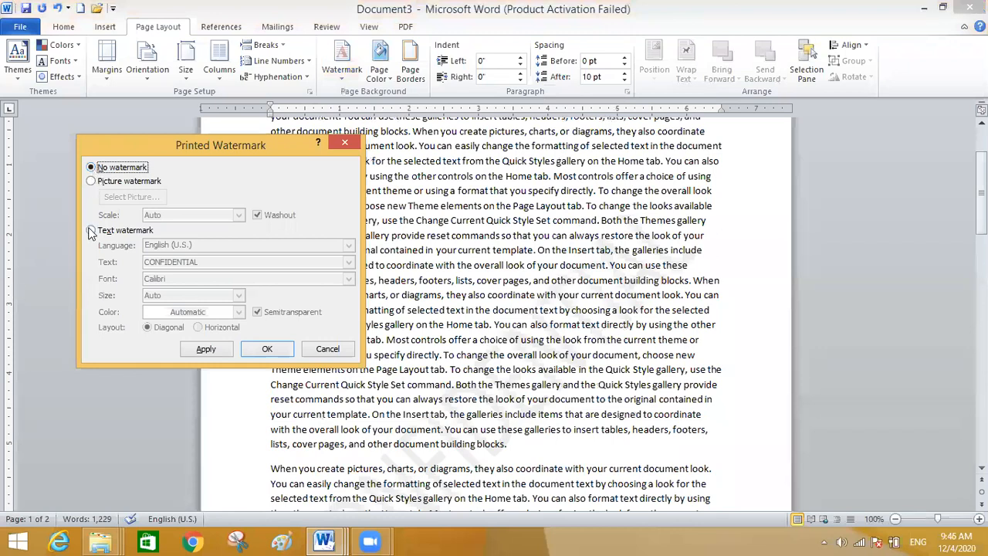
pyautogui.click(91, 182)
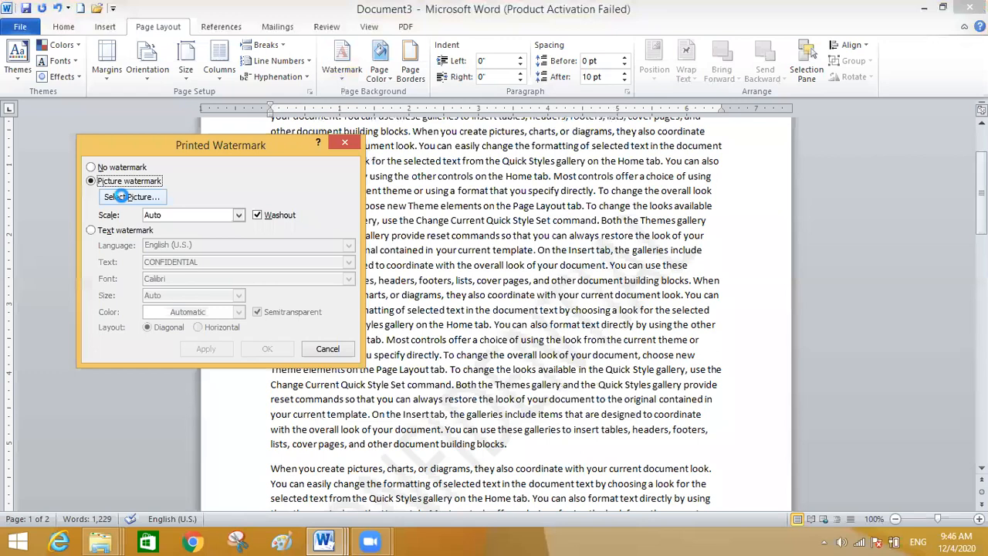
pyautogui.click(123, 198)
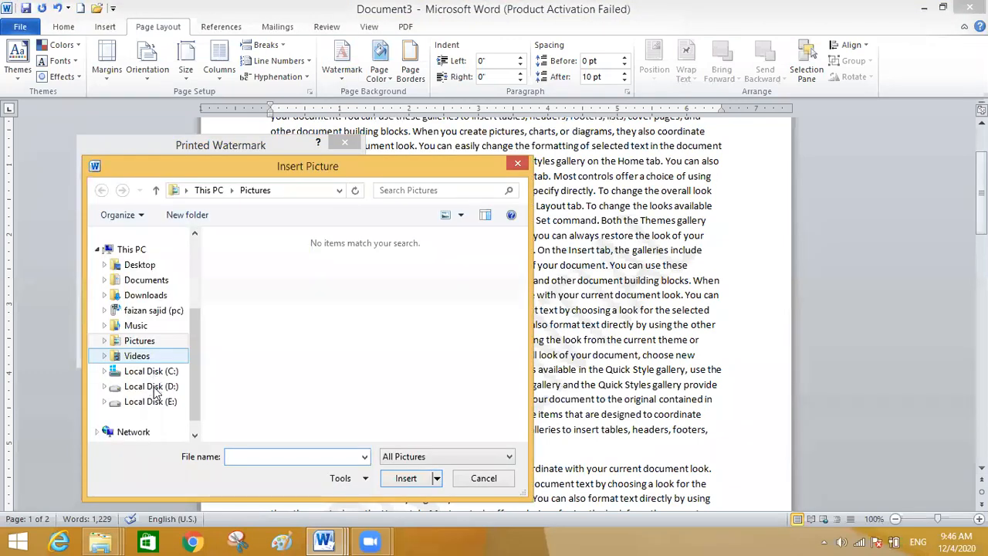
pyautogui.click(153, 389)
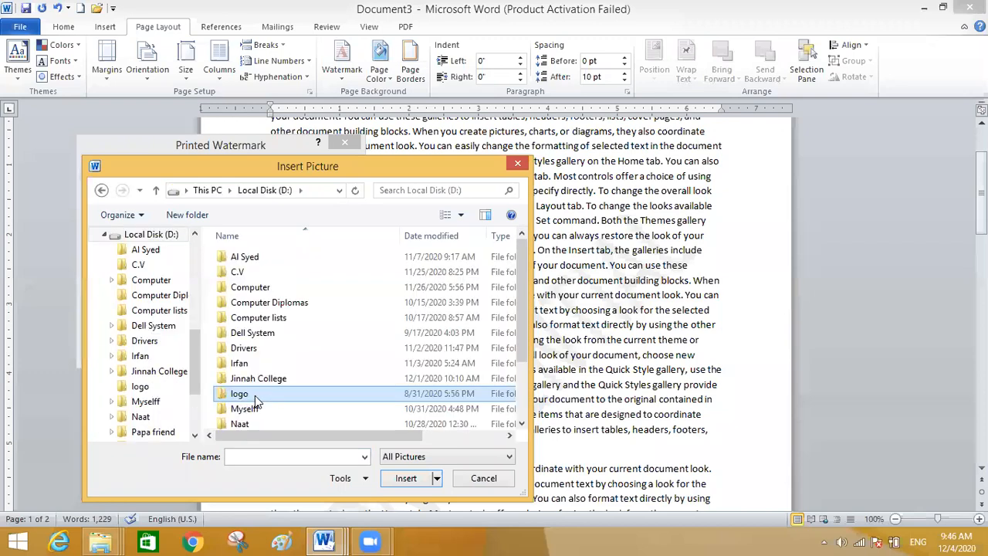
pyautogui.click(407, 479)
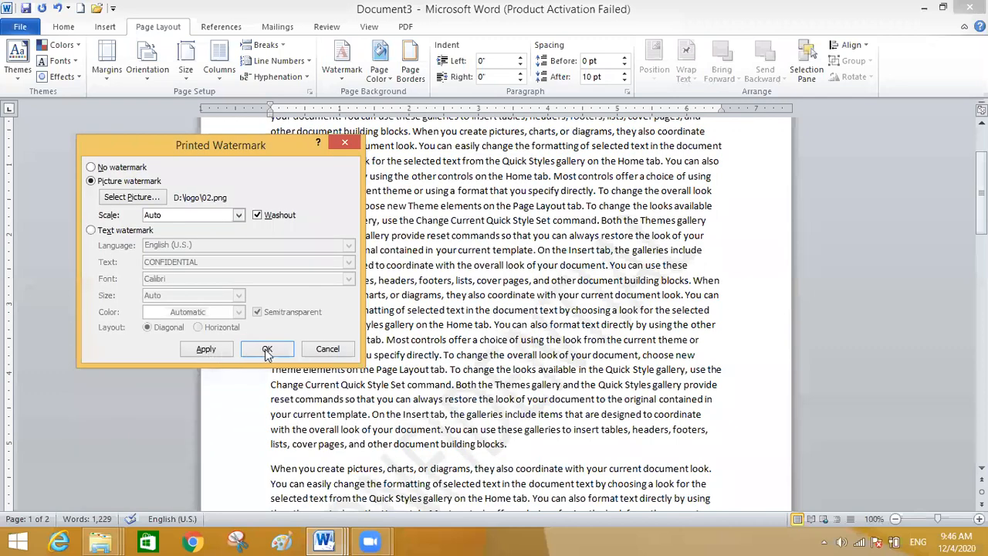
pyautogui.click(326, 354)
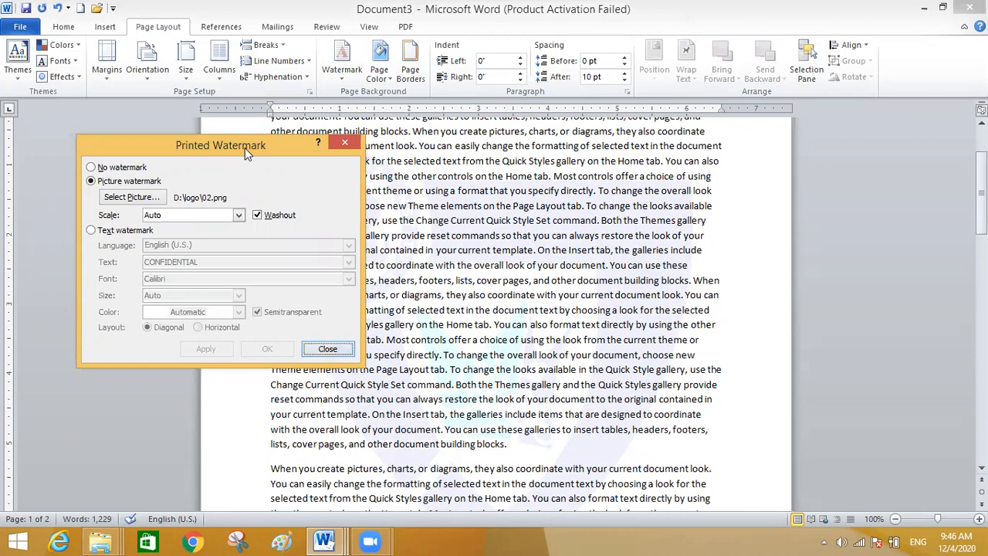
pyautogui.moveTo(244, 147); pyautogui.dragTo(154, 148)
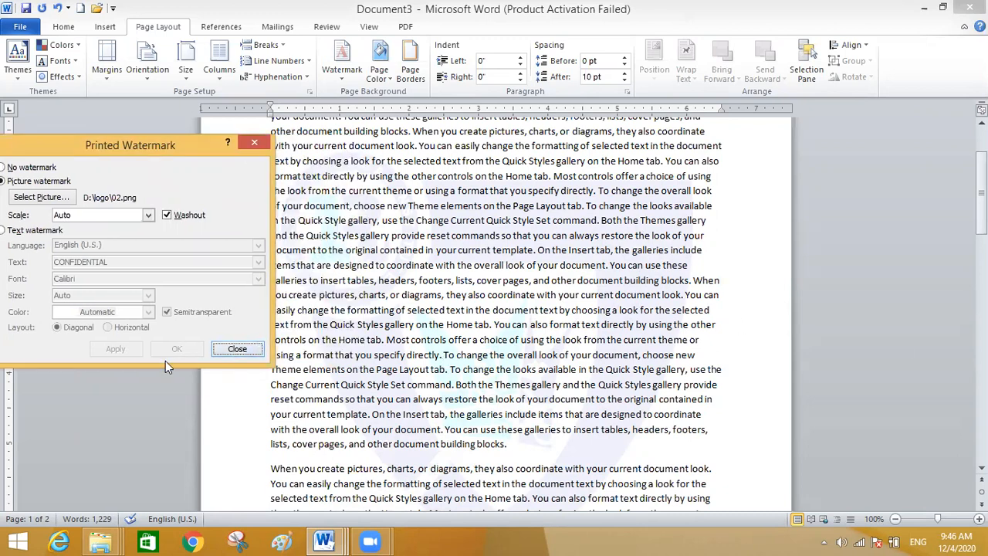
pyautogui.click(237, 349)
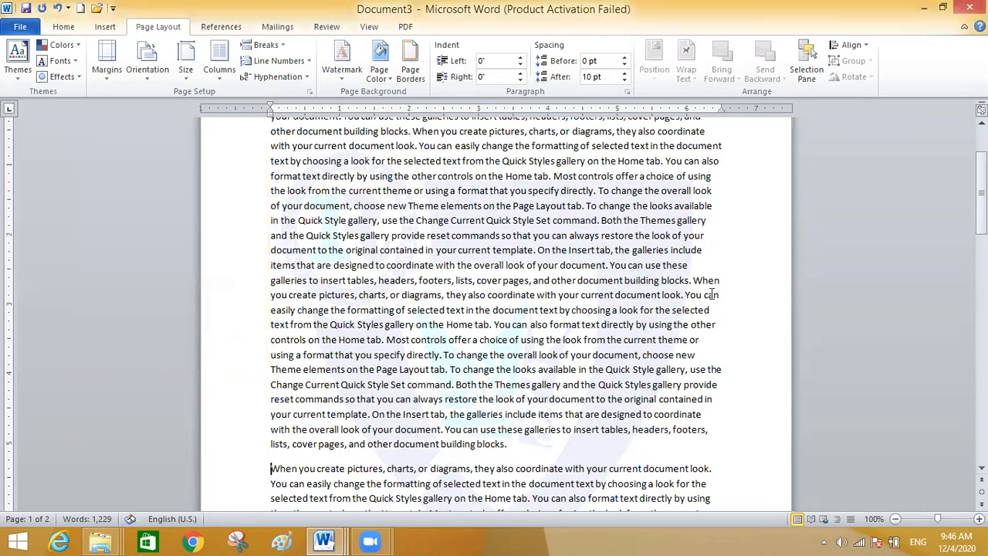
# Examine the picture watermark across both pages at 60% zoom, and return to 100%
pyautogui.moveTo(981, 209); pyautogui.dragTo(894, 522)
pyautogui.click(895, 520)
pyautogui.click(895, 520)
pyautogui.click(894, 519)
pyautogui.click(895, 519)
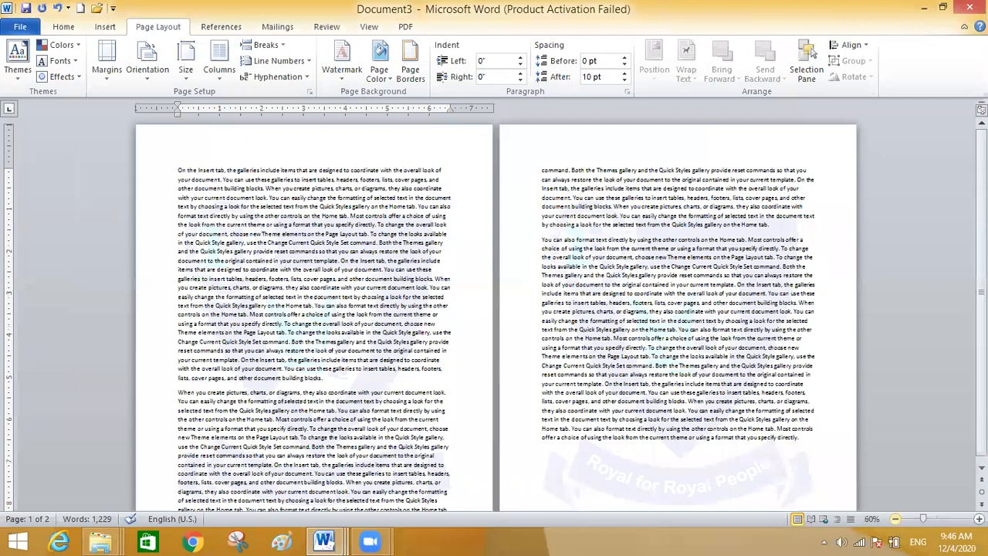
pyautogui.scroll(2, 481, 400)
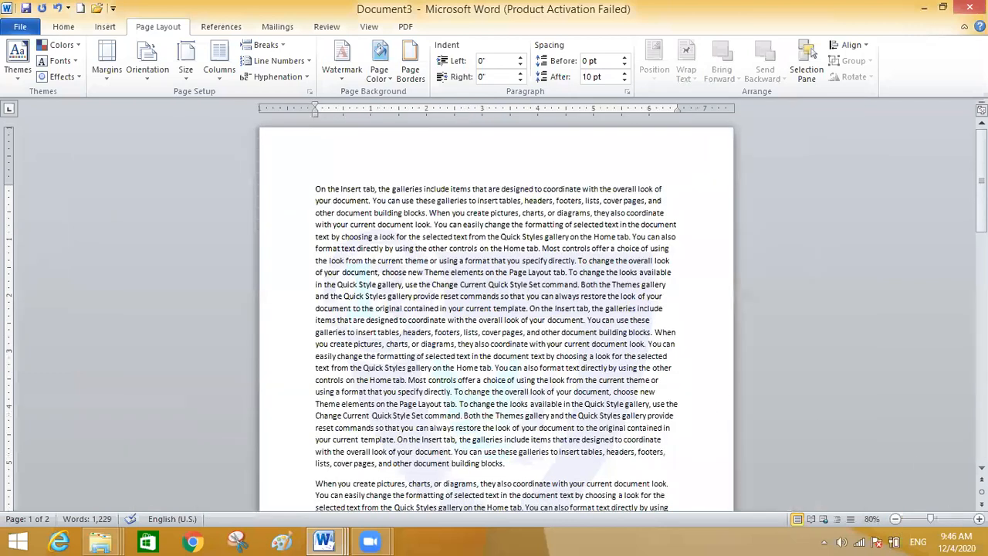
pyautogui.scroll(2, 535, 322)
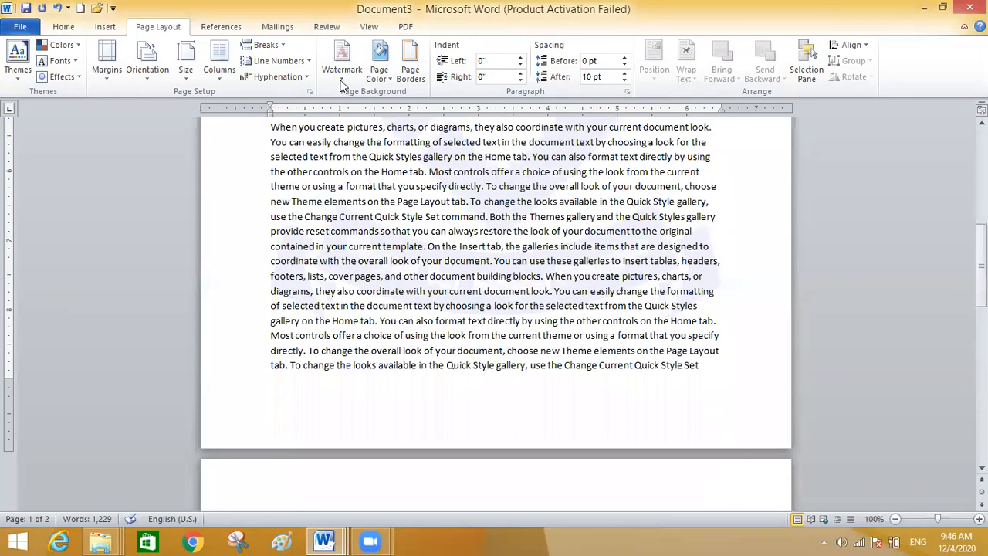
# Turn off Washout for the existing picture watermark and check the full-color logo on both pages
pyautogui.click(368, 379)
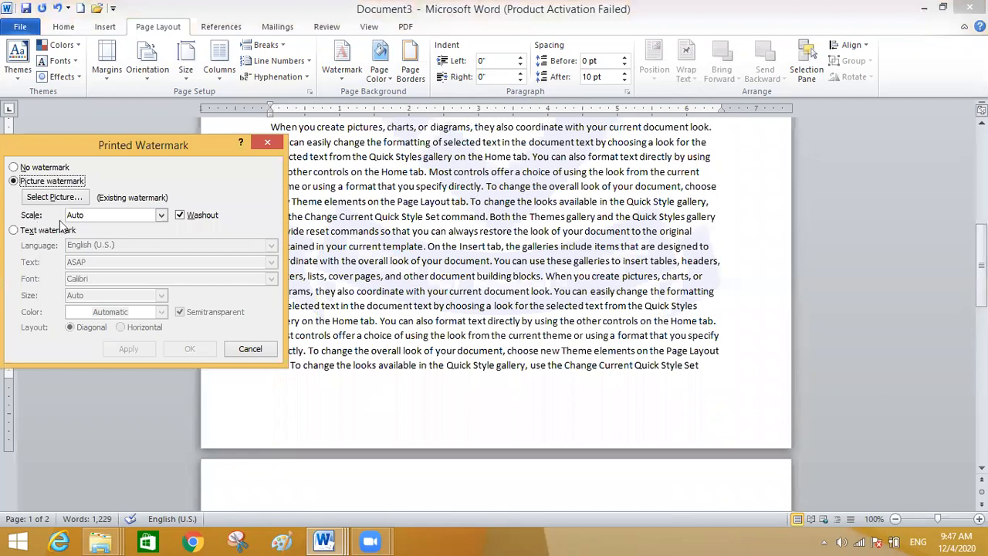
pyautogui.click(179, 215)
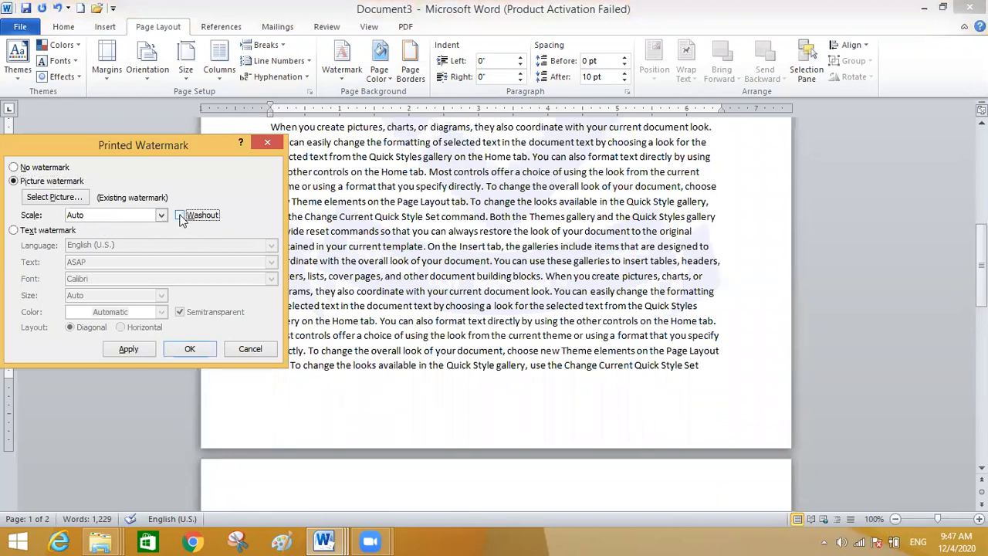
pyautogui.click(138, 351)
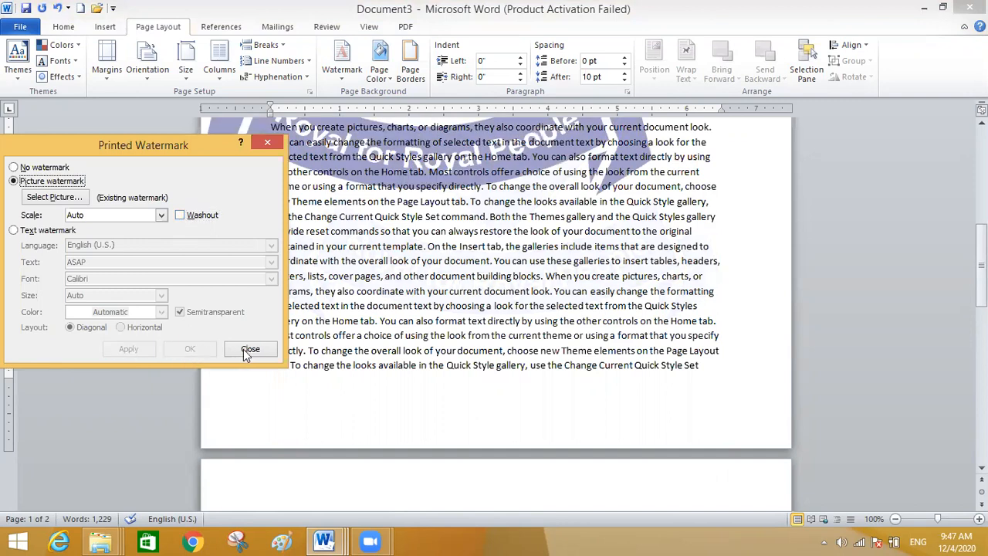
pyautogui.press('Escape')
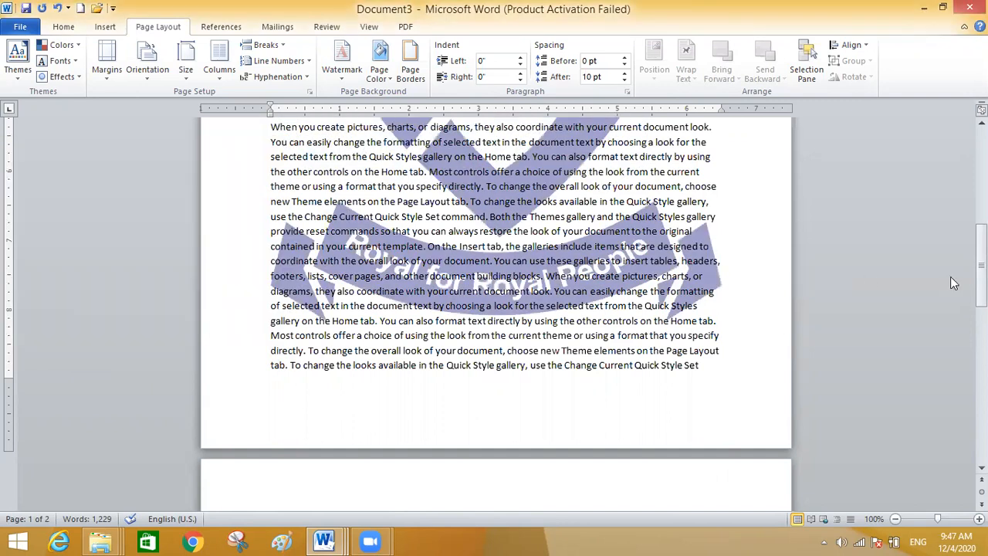
pyautogui.moveTo(981, 283); pyautogui.dragTo(980, 281)
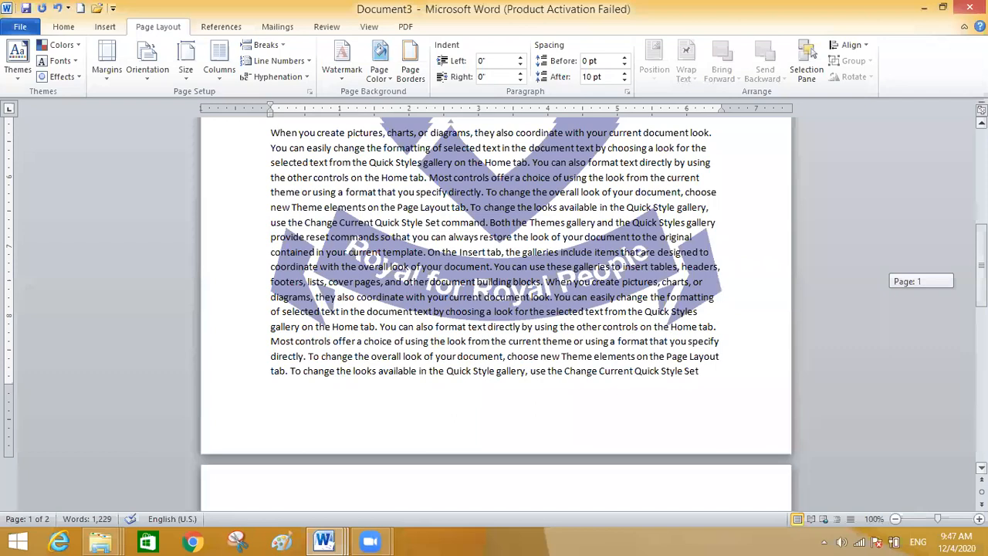
pyautogui.moveTo(980, 281); pyautogui.dragTo(980, 347)
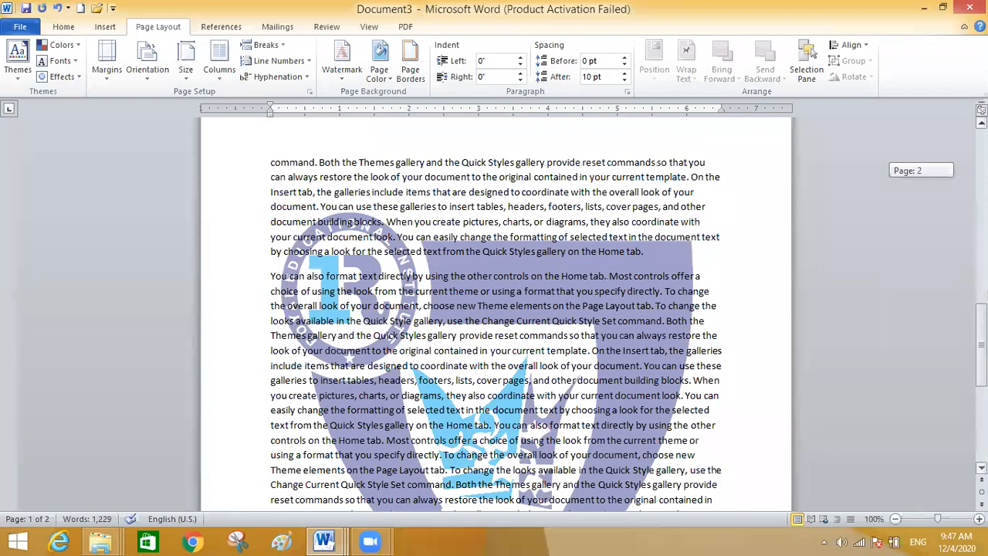
pyautogui.moveTo(981, 348); pyautogui.dragTo(981, 309)
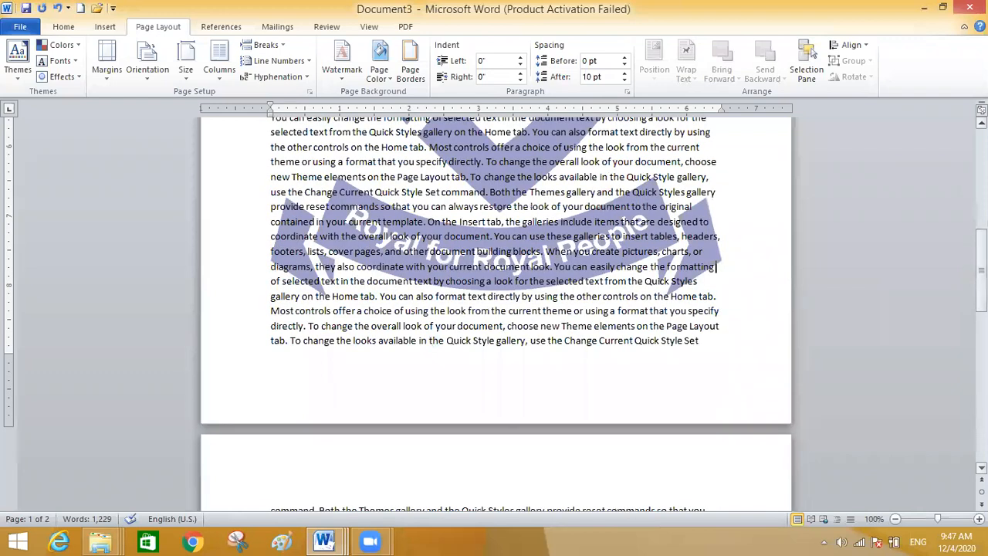
pyautogui.moveTo(981, 293); pyautogui.dragTo(981, 271)
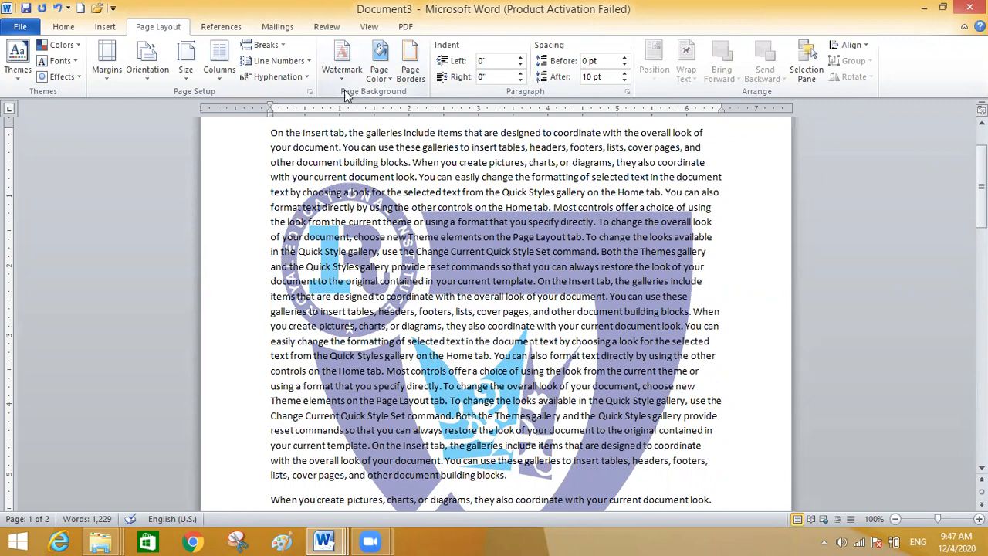
# Switch the custom watermark from picture to text and set its wording to "Royal Educational Institute"
pyautogui.click(344, 86)
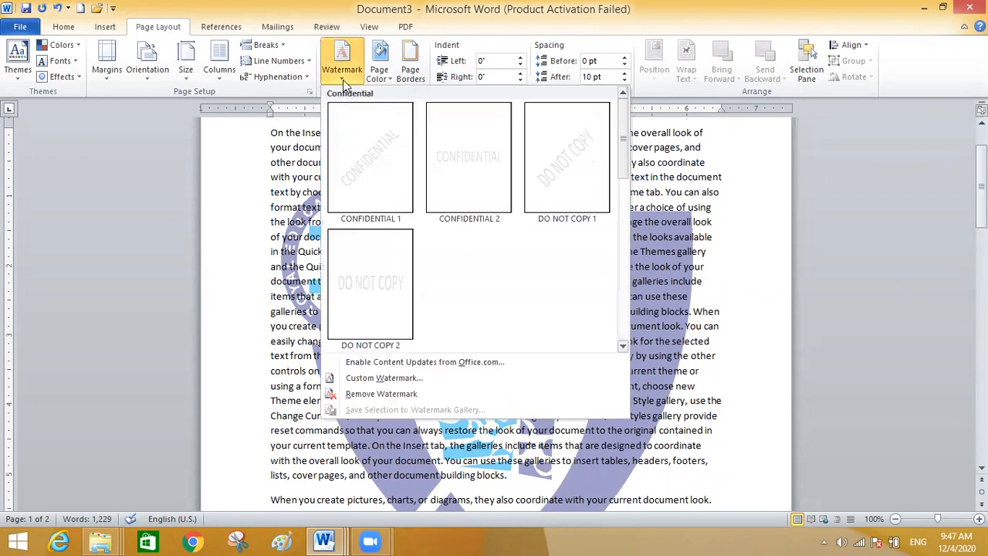
pyautogui.click(376, 373)
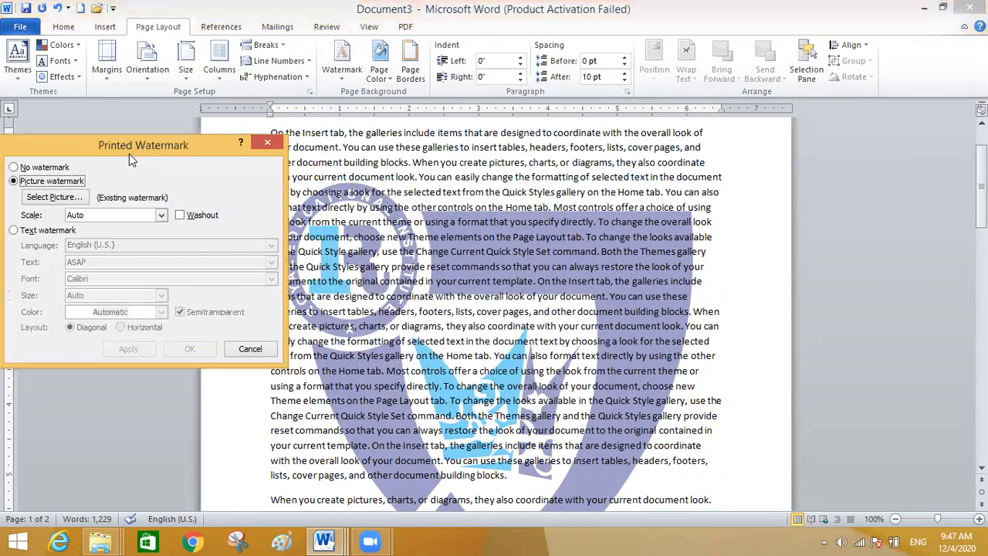
pyautogui.moveTo(131, 152); pyautogui.dragTo(170, 150)
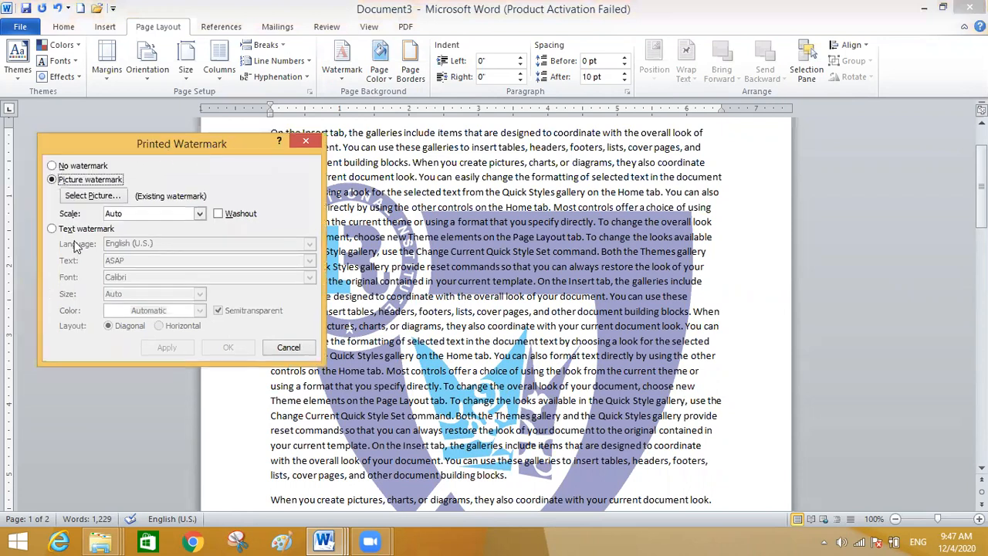
pyautogui.click(51, 229)
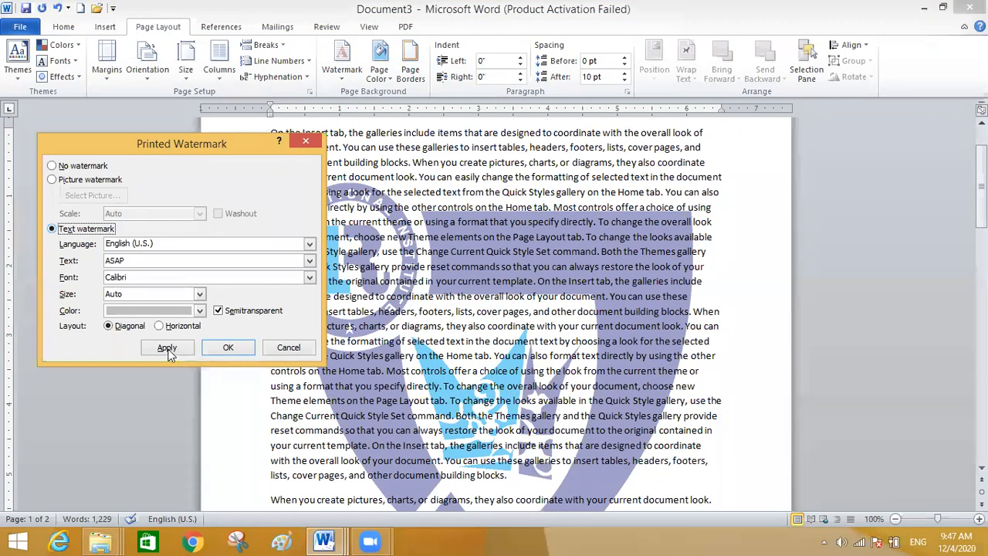
pyautogui.click(136, 261)
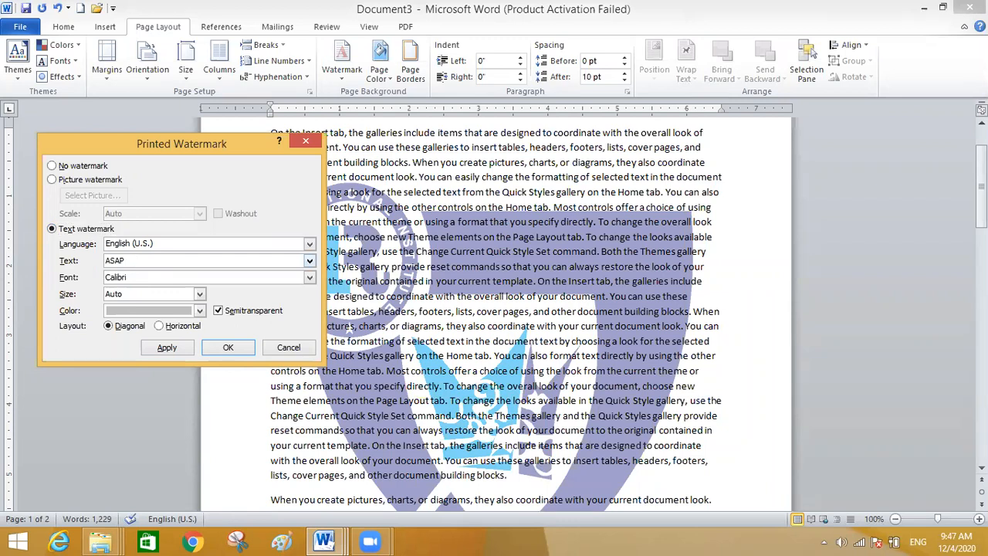
pyautogui.press('BackSpace')
pyautogui.press('BackSpace')
pyautogui.press('BackSpace')
pyautogui.press('BackSpace')
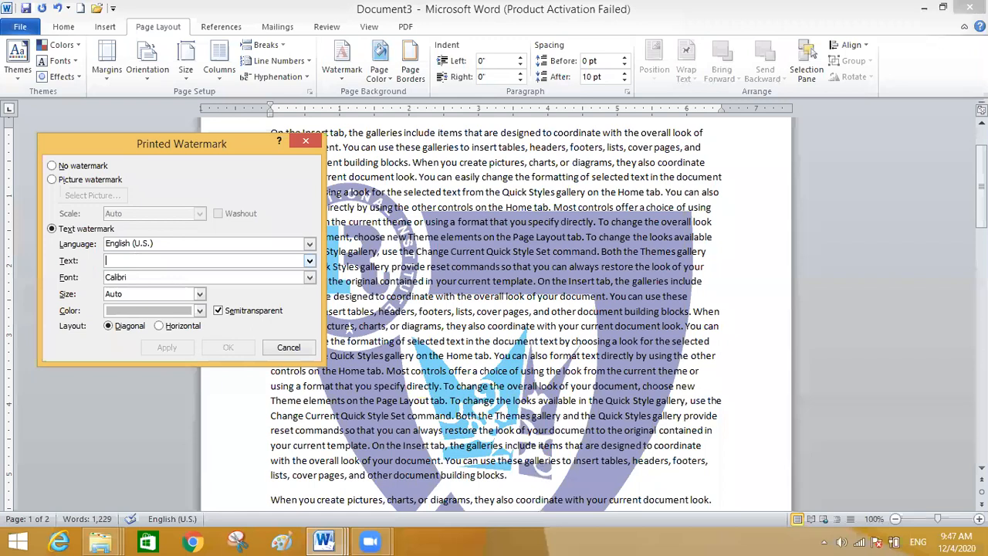
pyautogui.write('Royal Educational')
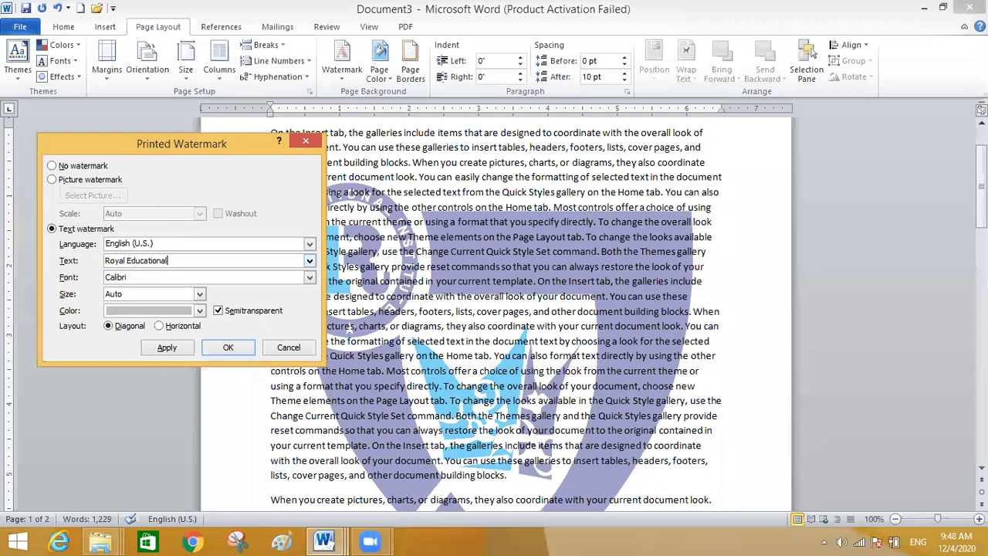
pyautogui.write('Institute')
# Color the watermark text red and apply it diagonally with semitransparency to the document
pyautogui.click(134, 278)
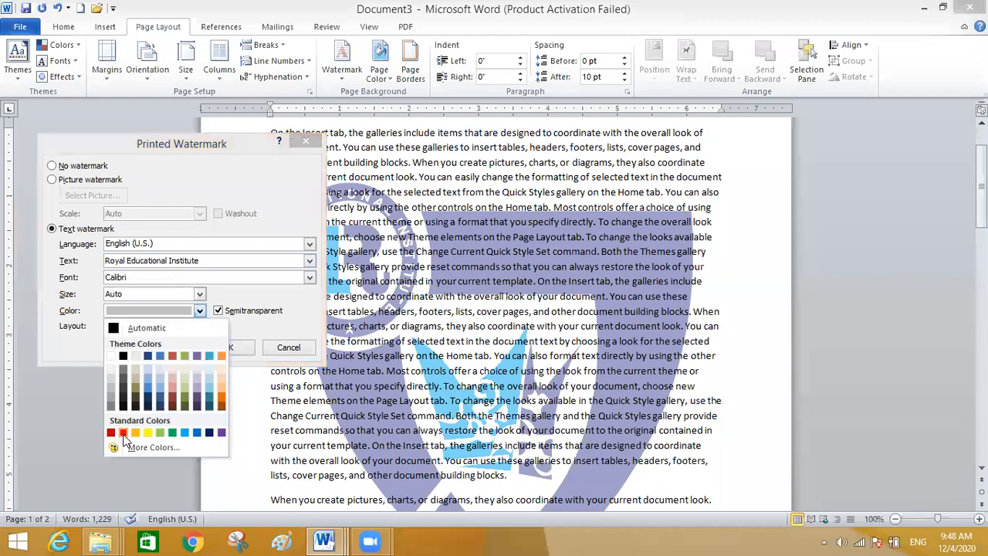
pyautogui.click(124, 432)
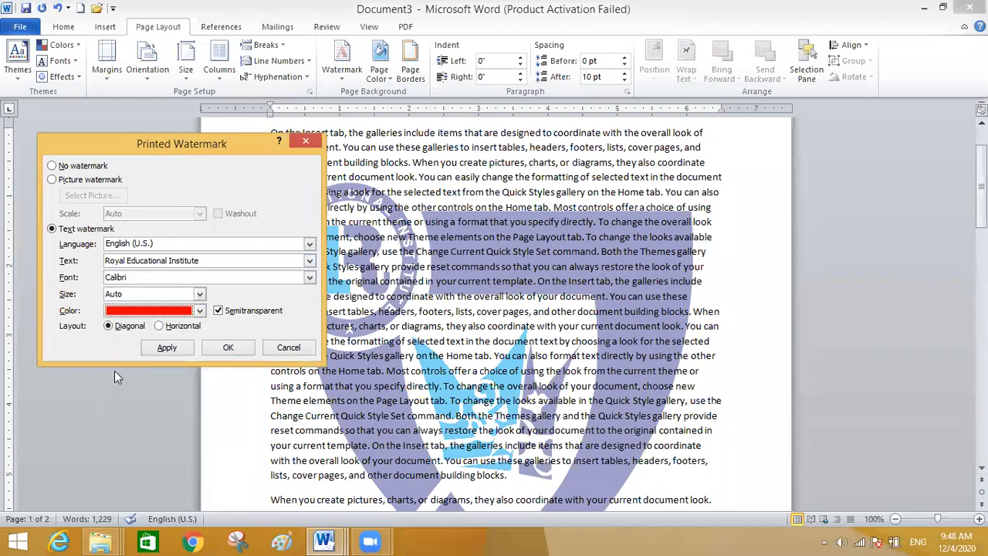
pyautogui.click(168, 348)
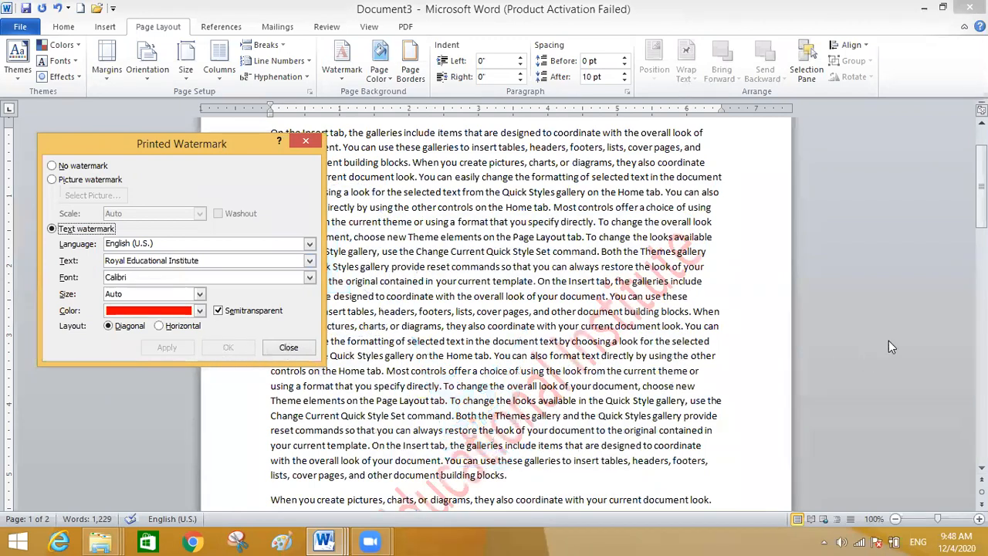
pyautogui.press('Escape')
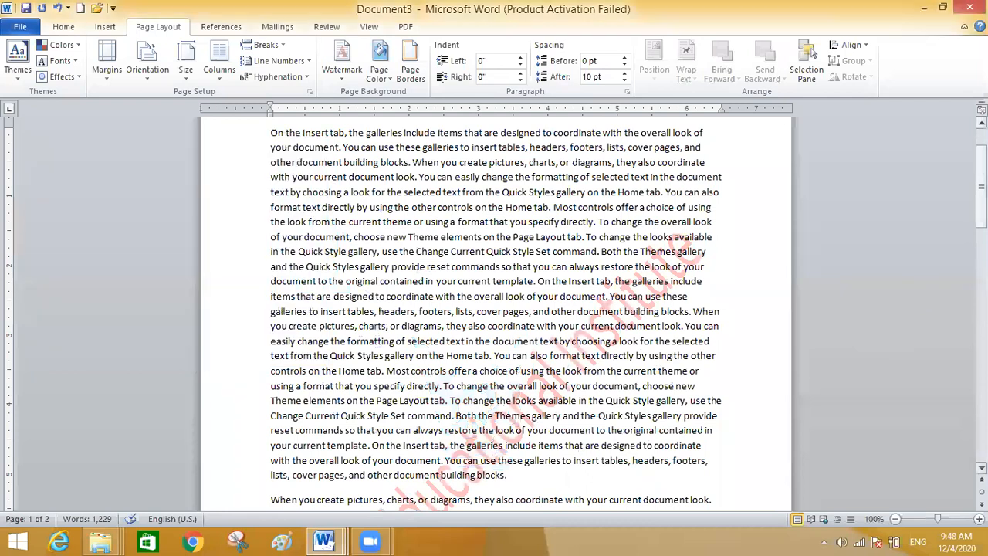
# Review the red text watermark on the first page and turn off its Semitransparent option
pyautogui.moveTo(982, 186); pyautogui.dragTo(982, 240)
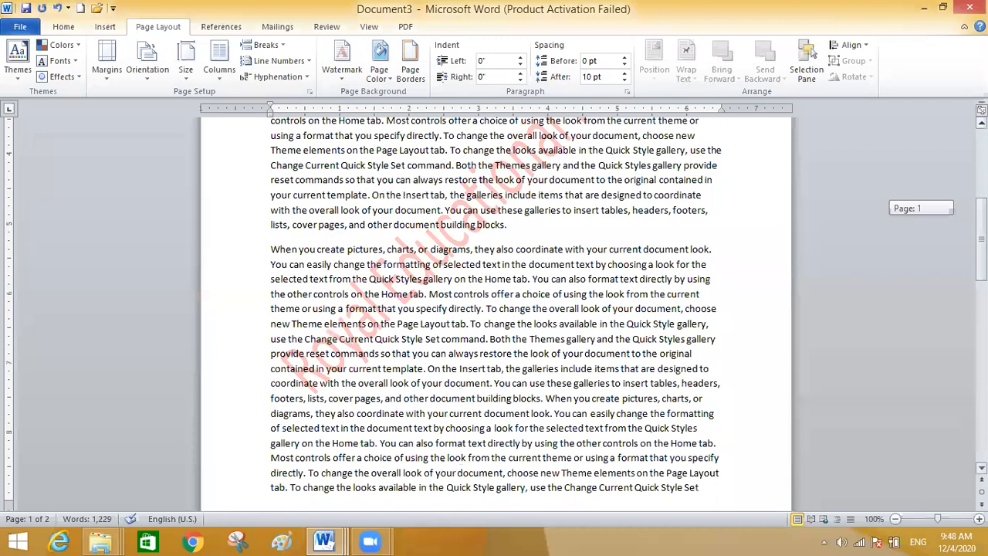
pyautogui.moveTo(981, 240); pyautogui.dragTo(981, 199)
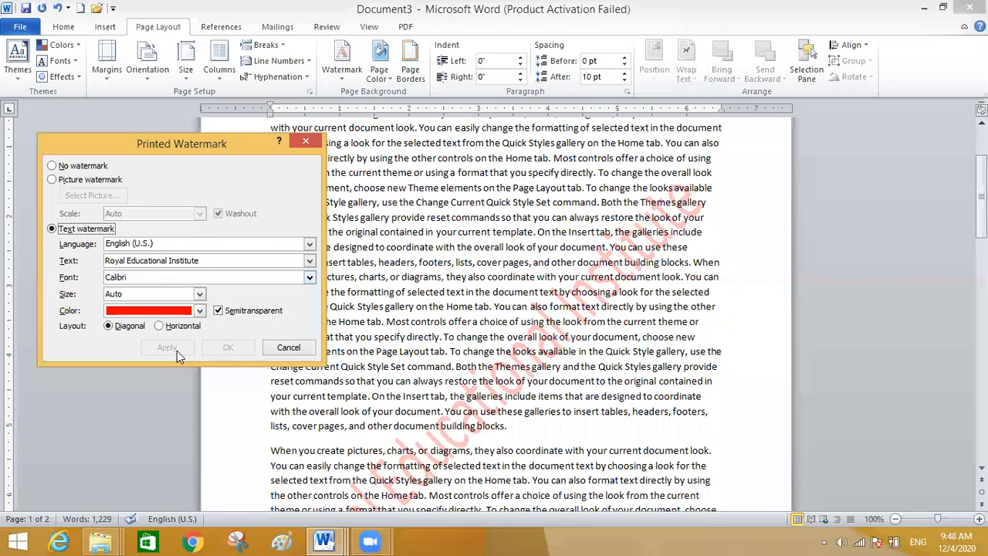
pyautogui.click(177, 350)
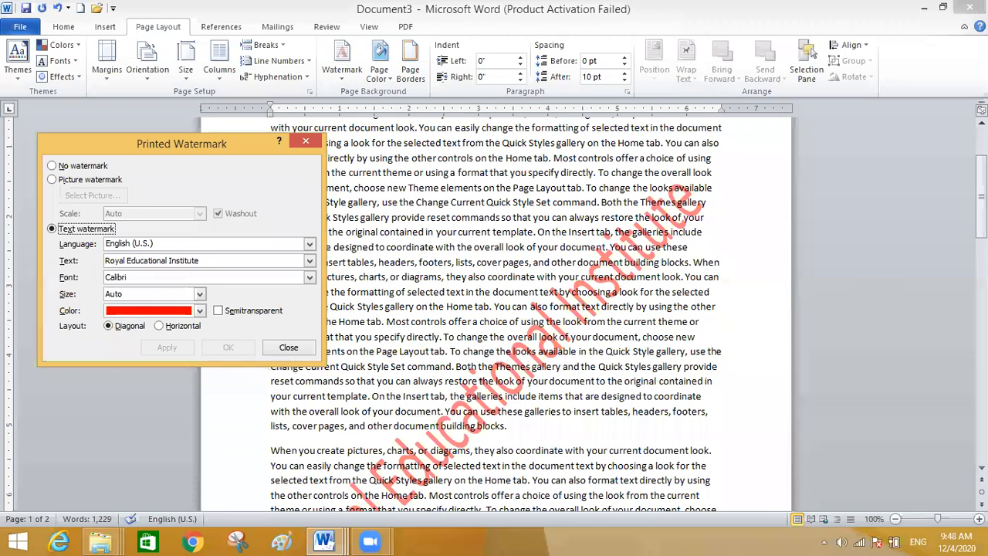
# Check the red text watermark on the first page, and remove it from the document with the No watermark option
pyautogui.click(289, 348)
pyautogui.moveTo(981, 197); pyautogui.dragTo(981, 226)
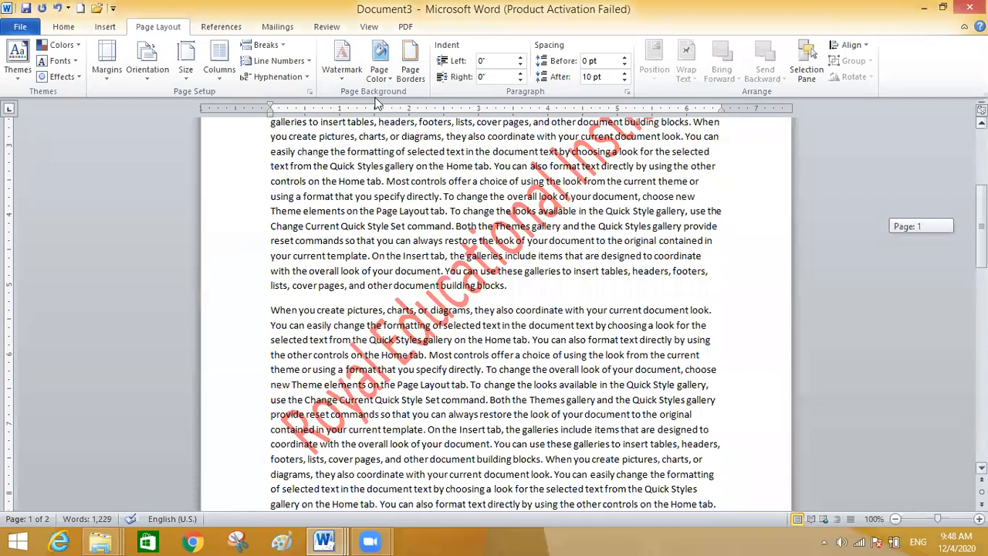
pyautogui.click(343, 78)
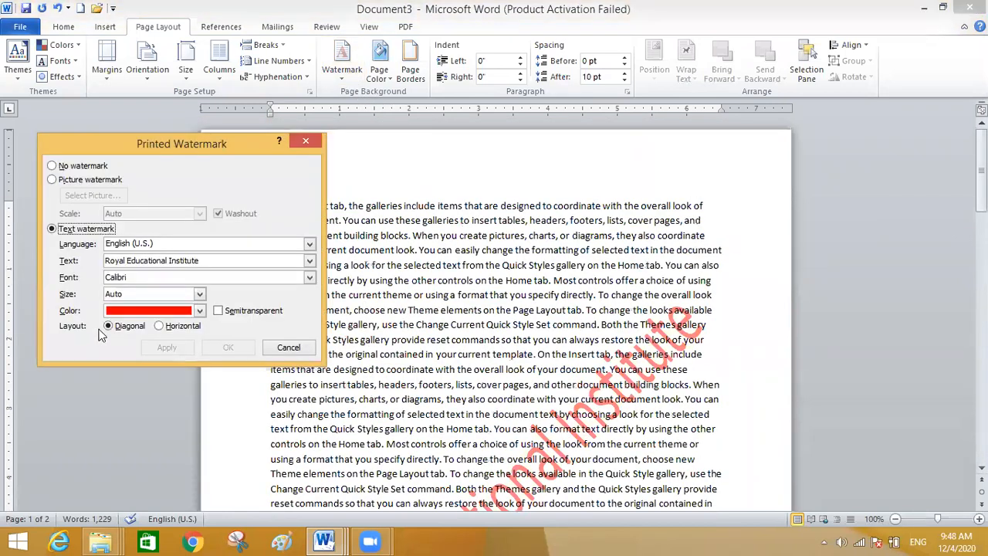
pyautogui.click(159, 326)
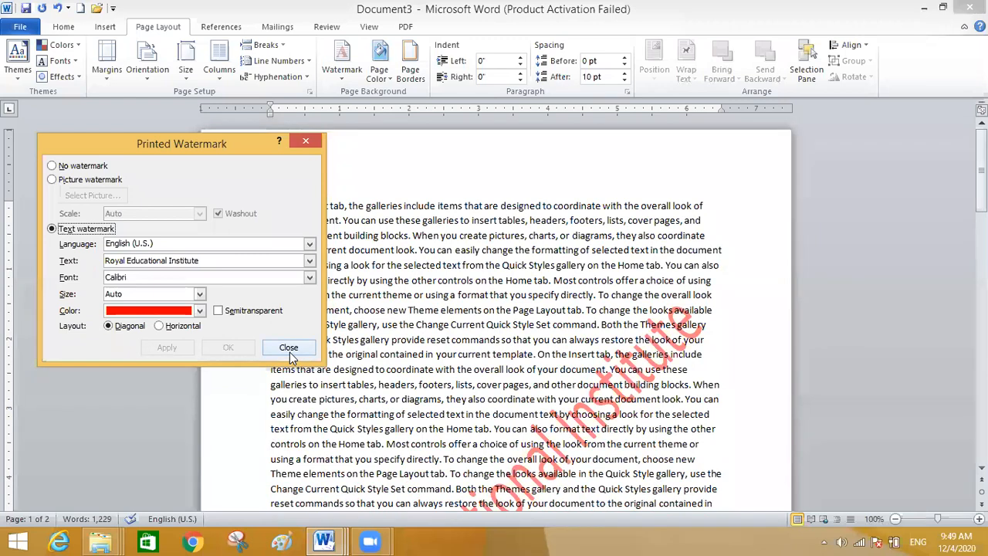
pyautogui.click(52, 166)
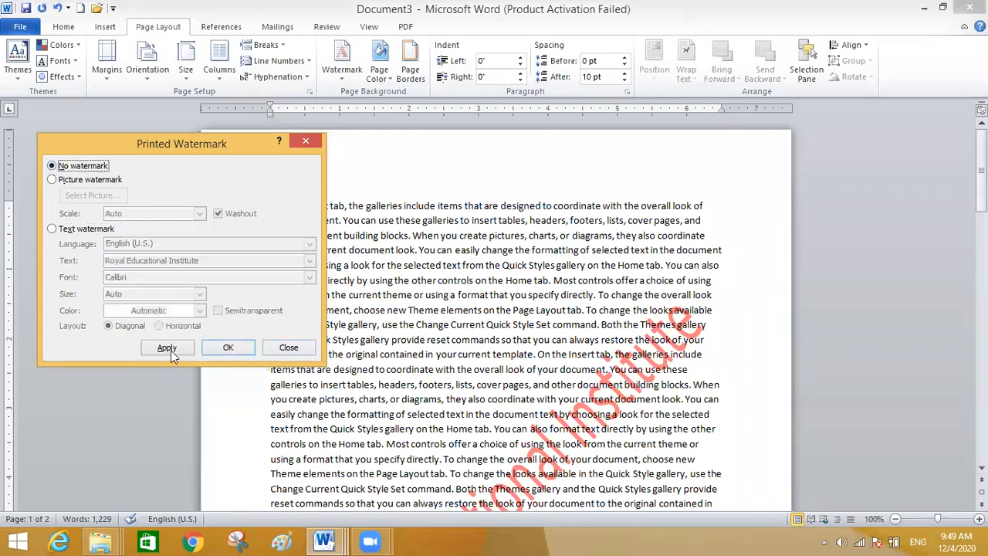
pyautogui.click(171, 351)
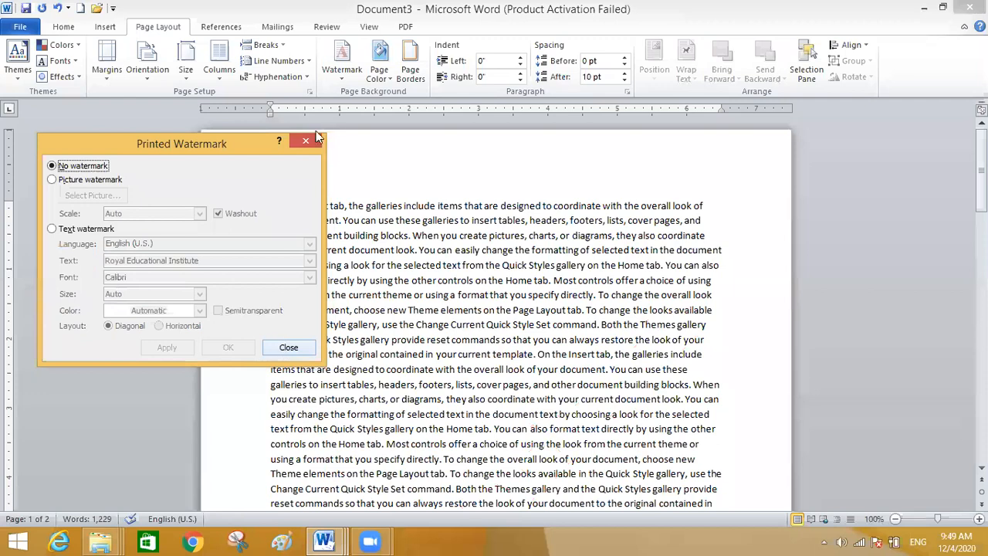
# View the preset watermark gallery and preview theme page colors on the document without applying any
pyautogui.click(341, 85)
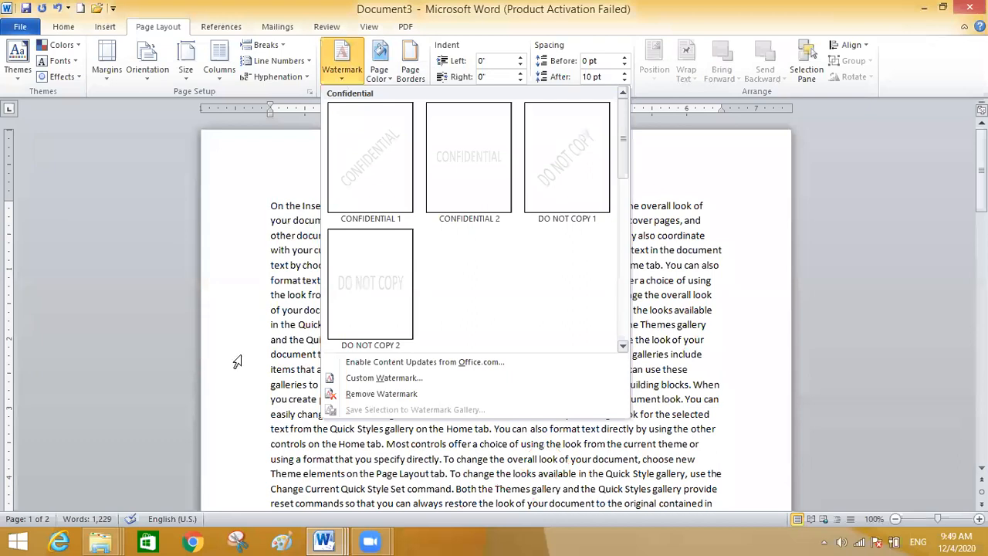
pyautogui.click(515, 55)
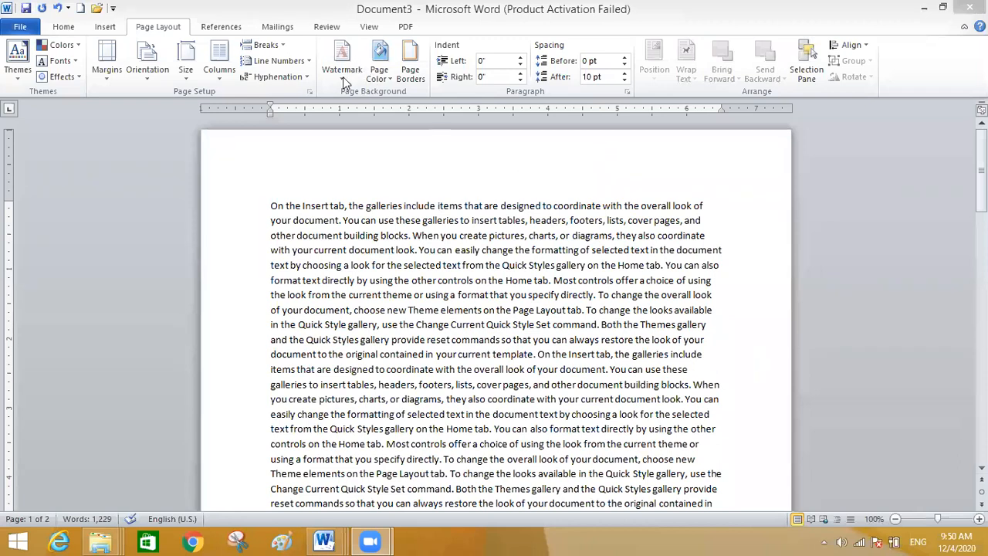
pyautogui.click(391, 83)
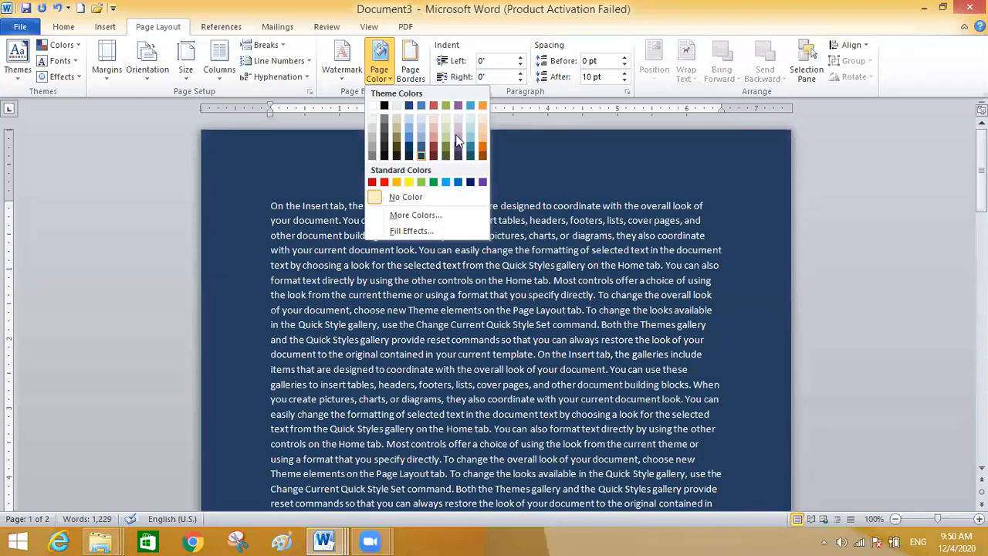
pyautogui.click(554, 160)
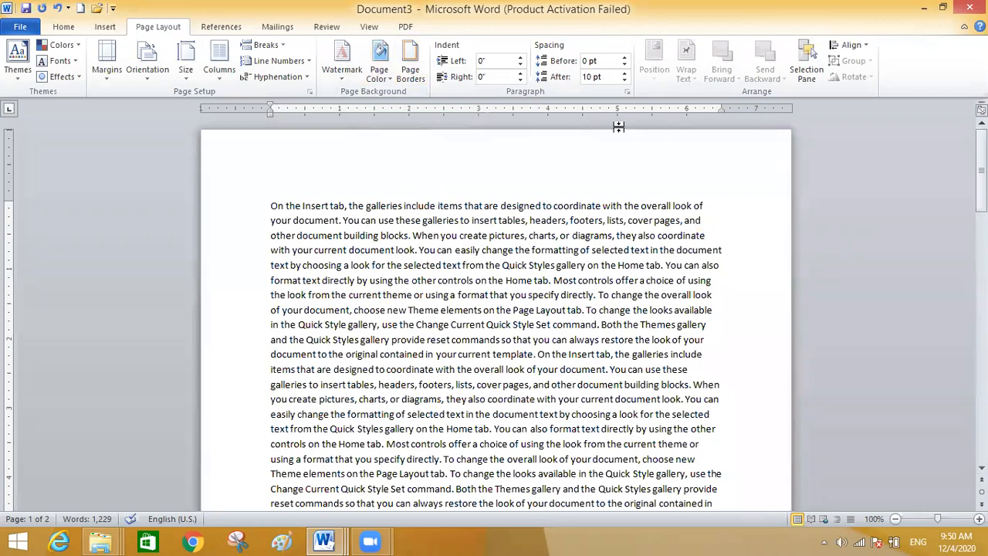
# Apply a Box page border with a thin solid line to the whole document and check it on both pages
pyautogui.click(411, 76)
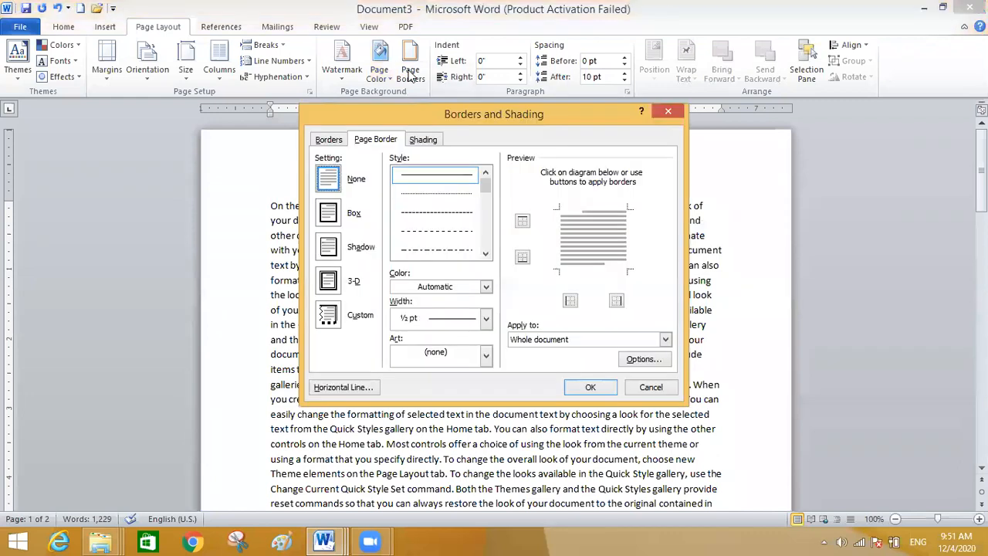
pyautogui.click(329, 144)
pyautogui.click(378, 144)
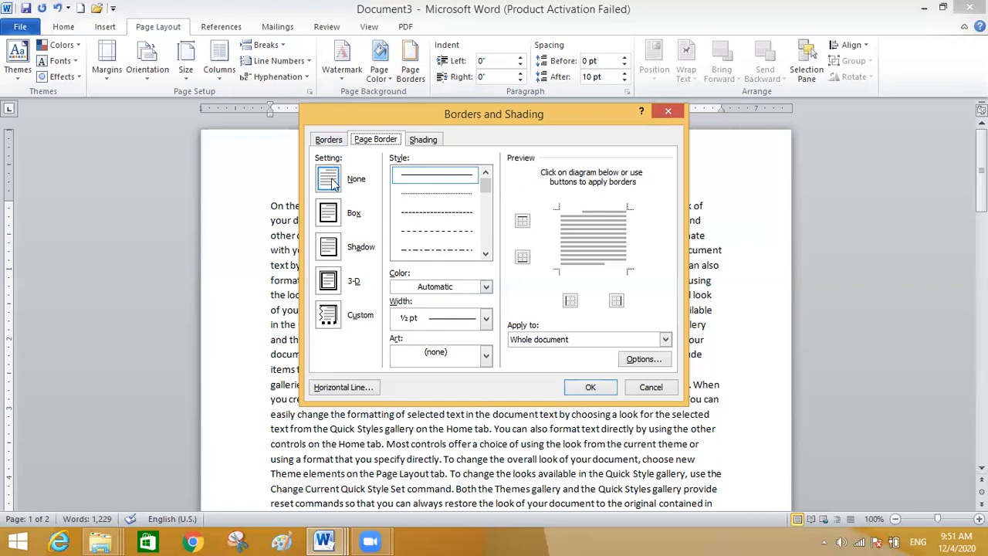
pyautogui.click(331, 223)
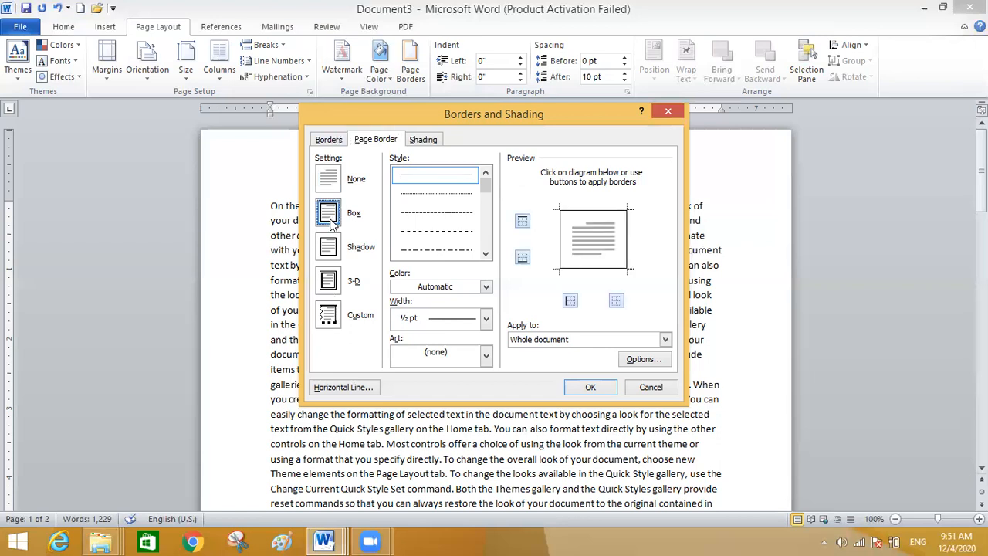
pyautogui.click(593, 388)
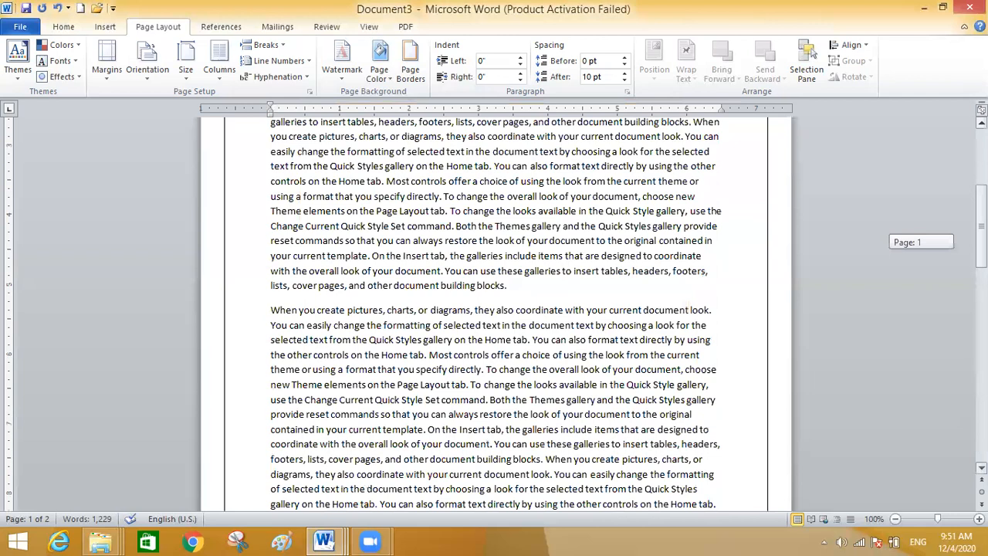
pyautogui.moveTo(981, 232); pyautogui.dragTo(981, 345)
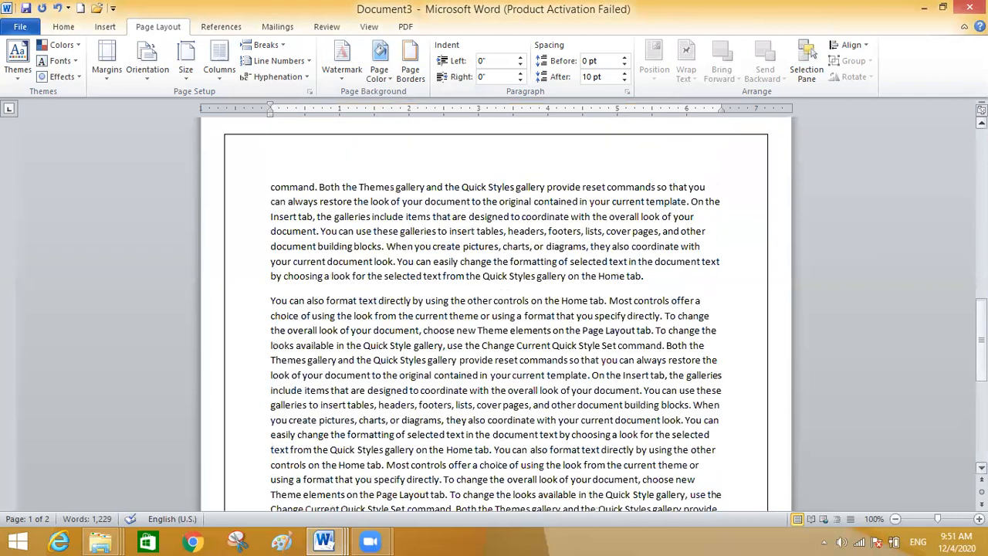
# Change the page border setting to Shadow for the whole document
pyautogui.click(414, 78)
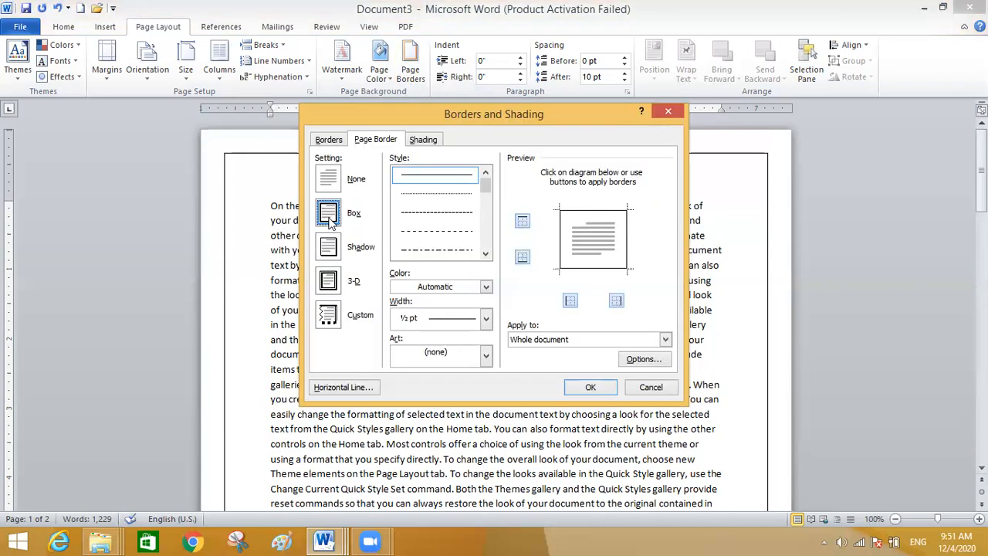
pyautogui.click(330, 248)
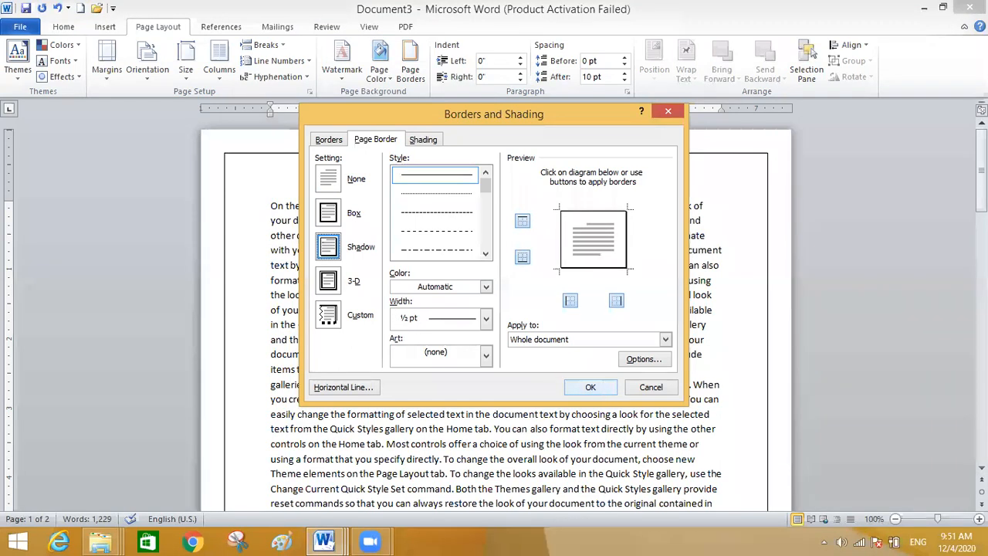
pyautogui.click(591, 387)
pyautogui.moveTo(981, 169)
pyautogui.mouseDown()
pyautogui.moveTo(981, 270)
pyautogui.moveTo(981, 170)
pyautogui.mouseUp()
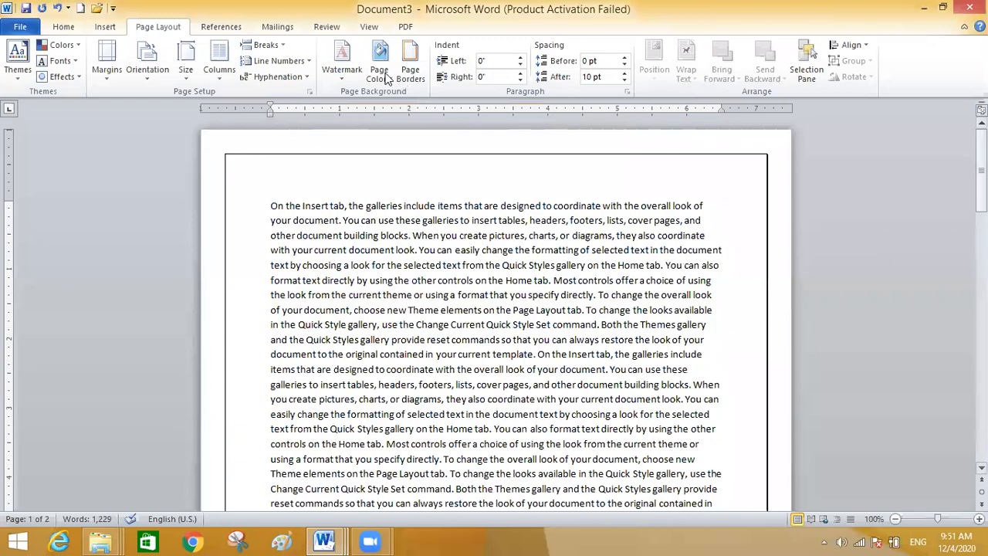
# Apply a Box page border with the 3 pt thin-thick-thin line style and check it on the first page
pyautogui.click(417, 79)
pyautogui.click(336, 220)
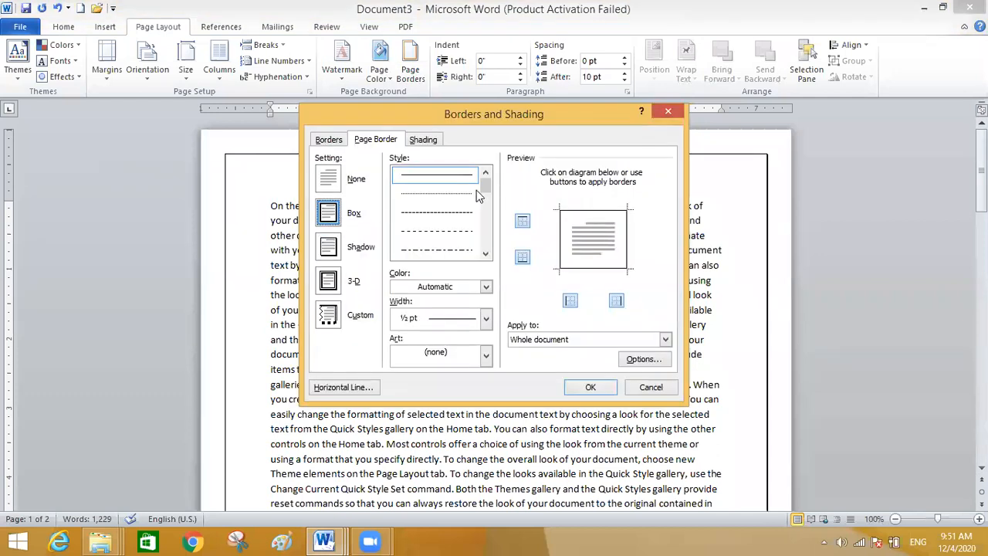
pyautogui.moveTo(482, 184); pyautogui.dragTo(485, 209)
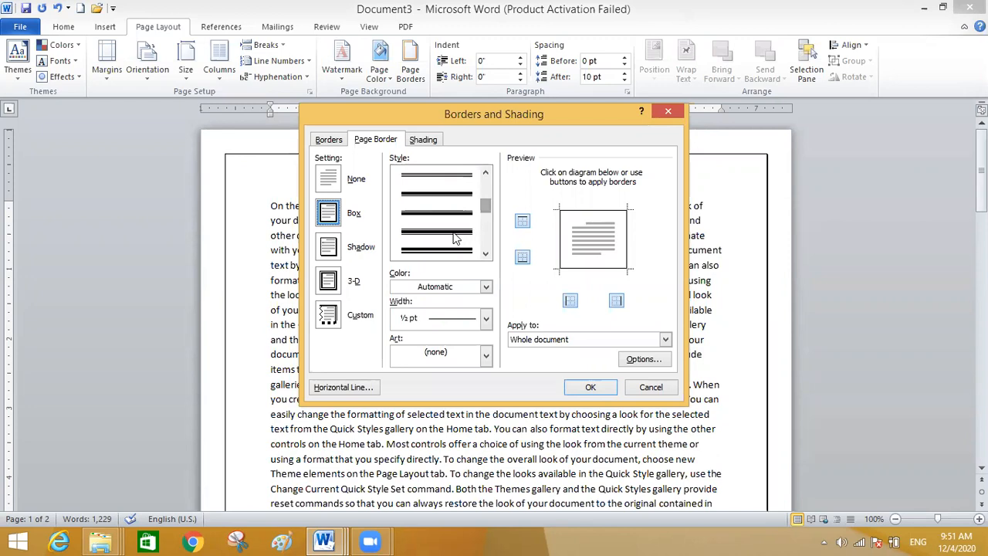
pyautogui.click(452, 245)
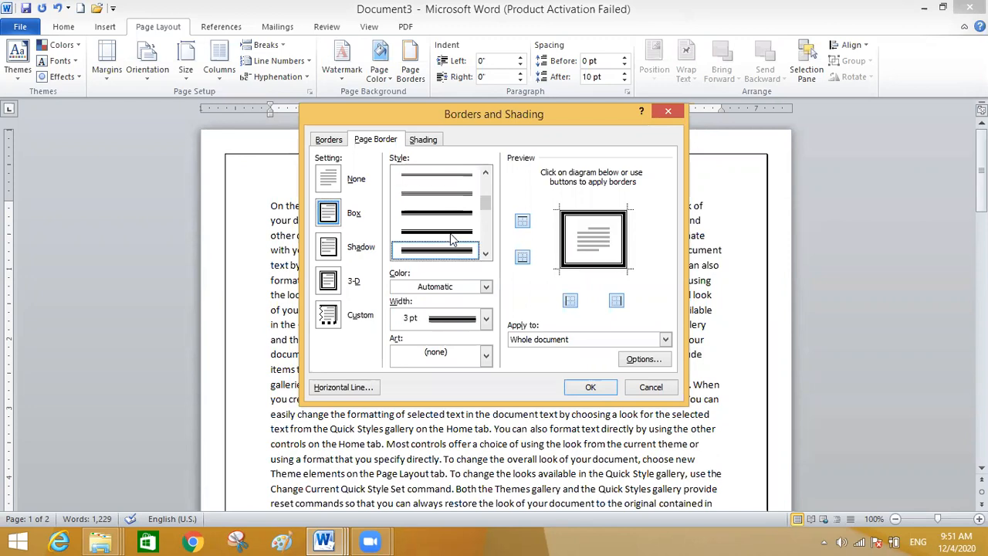
pyautogui.click(591, 387)
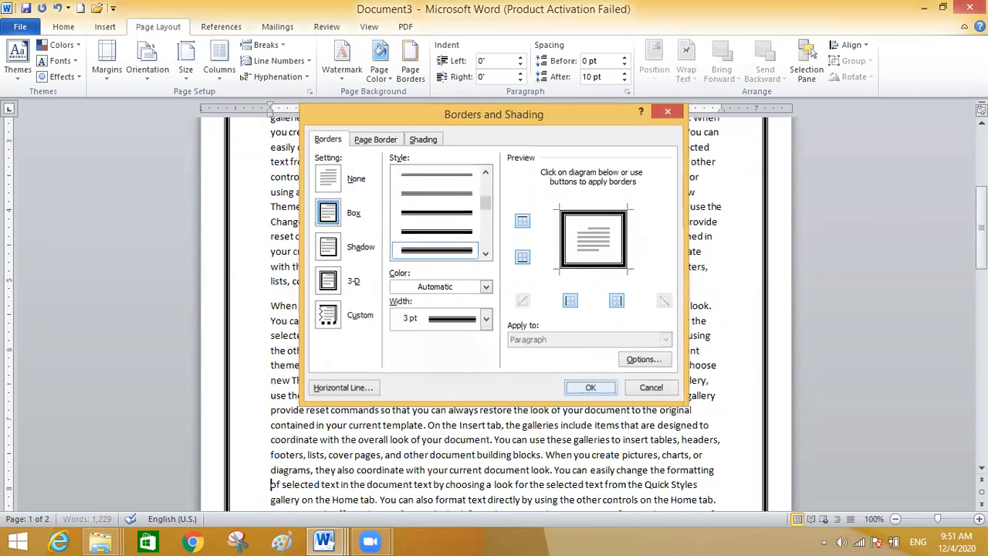
pyautogui.click(591, 387)
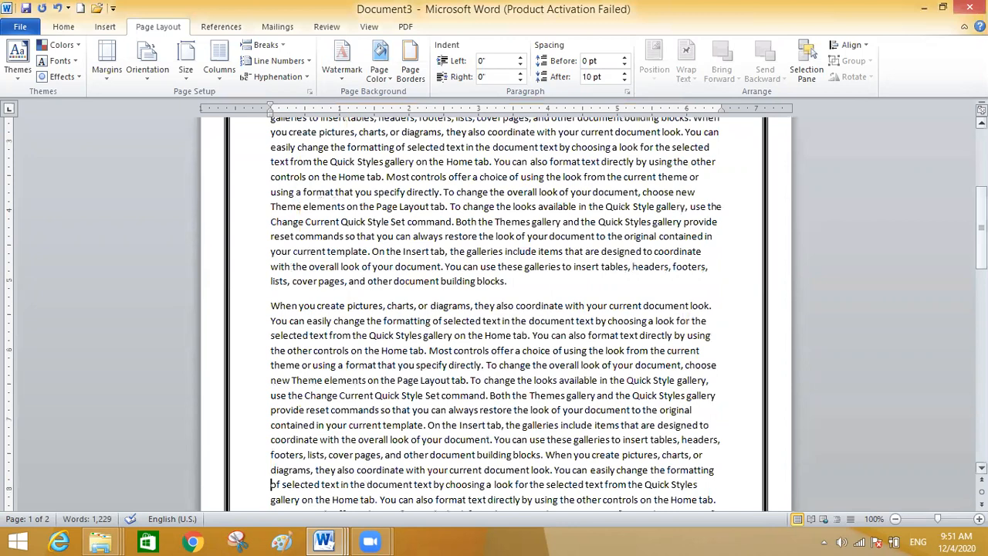
pyautogui.moveTo(982, 240); pyautogui.dragTo(981, 187)
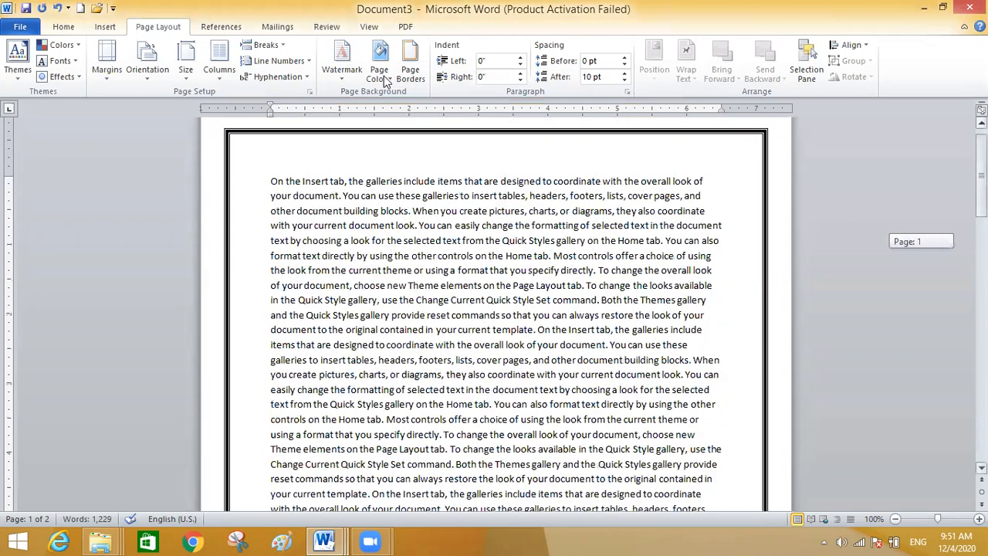
# Change the page border's line style to the double wavy line for the whole document
pyautogui.click(415, 79)
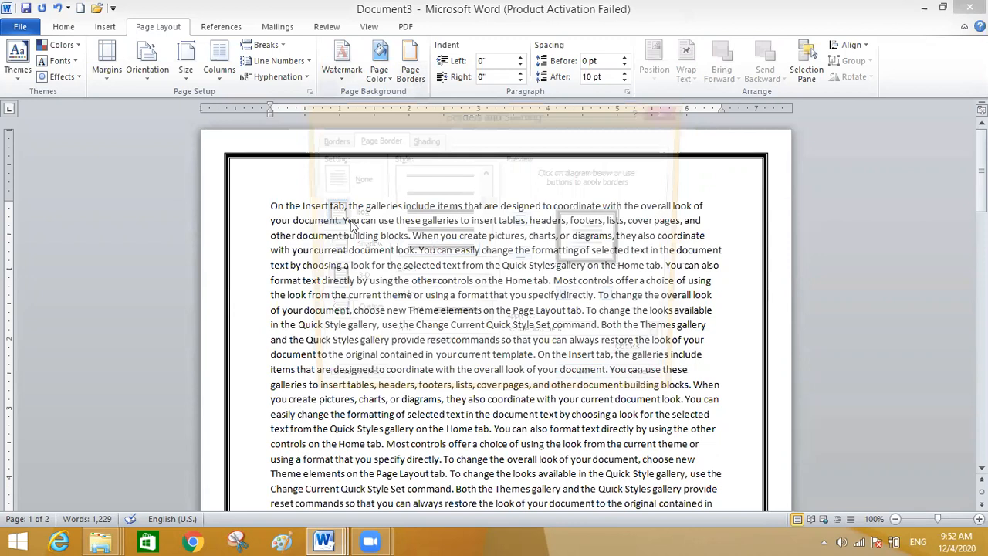
pyautogui.click(486, 256)
pyautogui.click(486, 256)
pyautogui.click(486, 257)
pyautogui.click(485, 256)
pyautogui.click(446, 233)
pyautogui.click(590, 386)
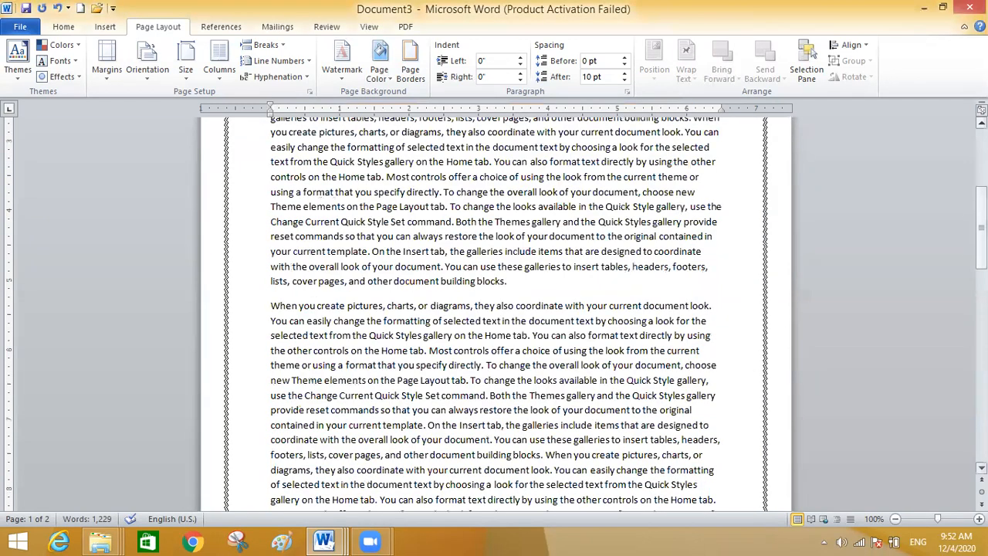
# Toggle individual sides of the wavy page border off and back on in the border preview
pyautogui.click(383, 79)
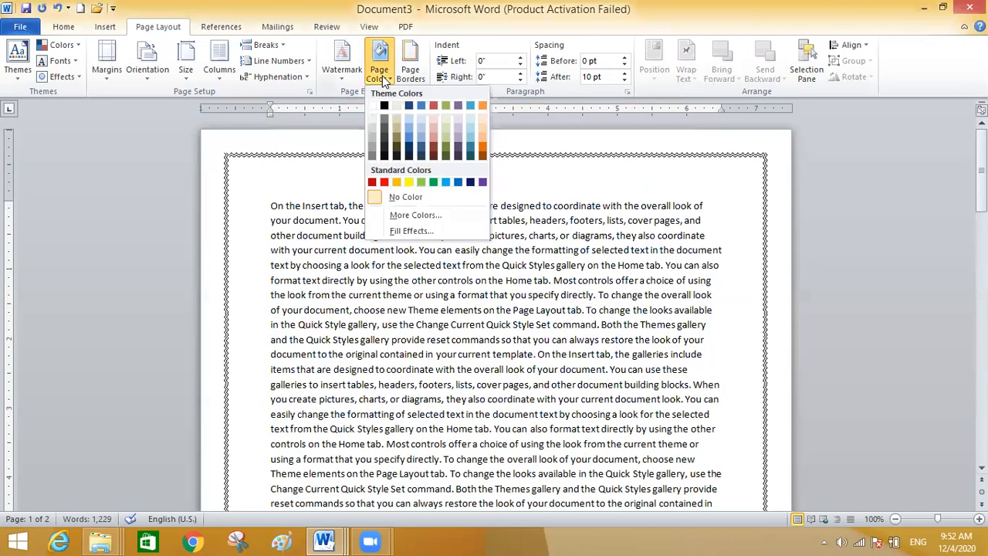
pyautogui.click(419, 77)
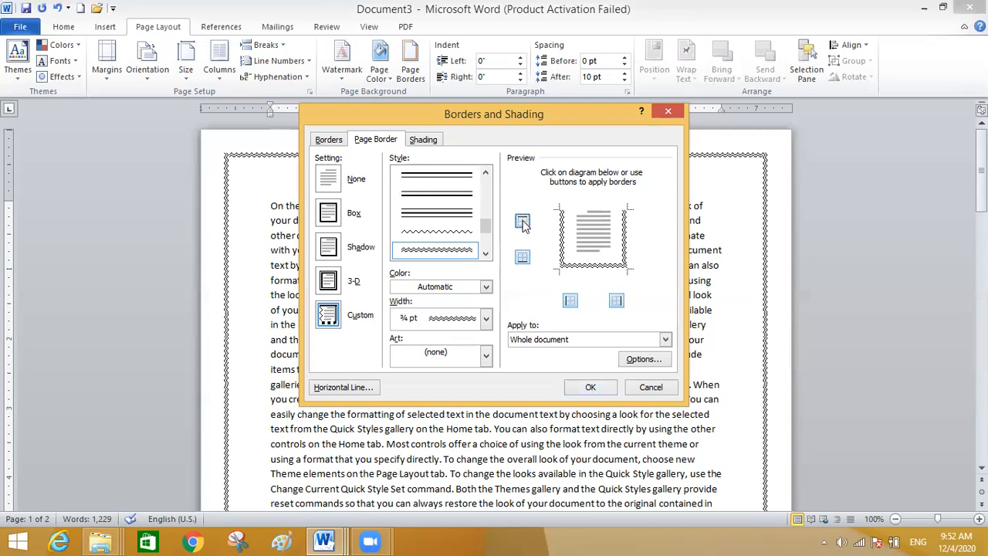
pyautogui.click(523, 223)
pyautogui.click(524, 259)
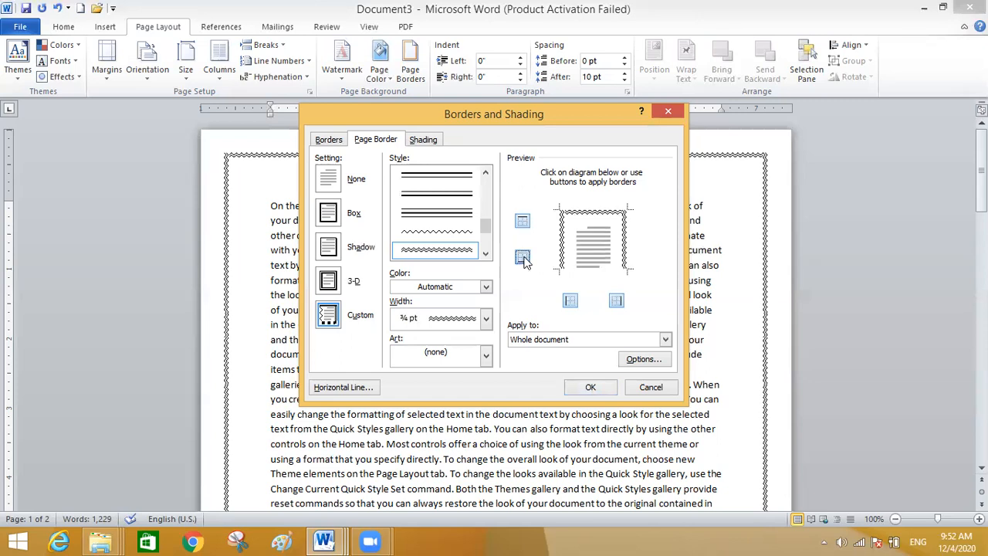
pyautogui.click(524, 260)
pyautogui.click(617, 301)
pyautogui.click(618, 301)
pyautogui.click(570, 303)
pyautogui.click(570, 303)
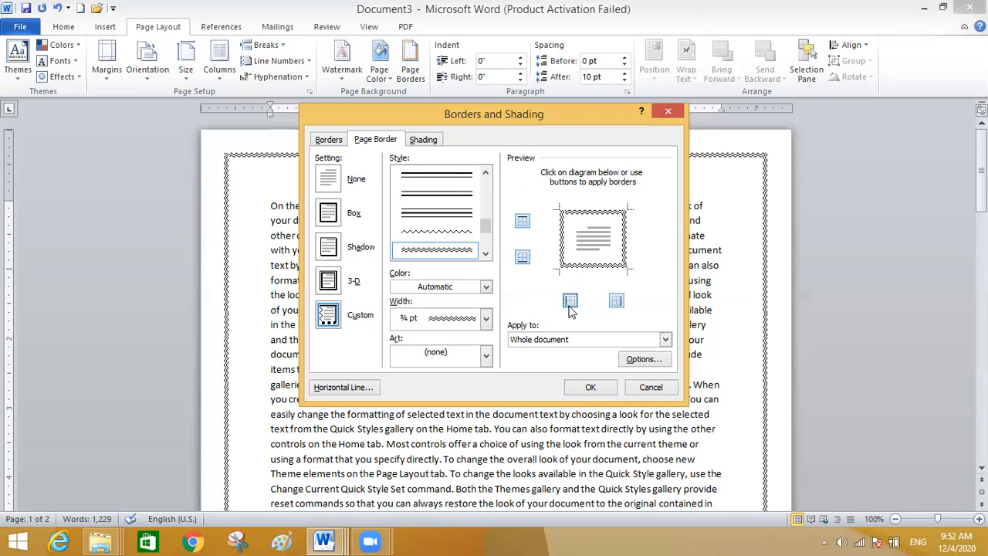
# Try to color the wavy page border red for the whole document
pyautogui.click(487, 288)
pyautogui.click(410, 409)
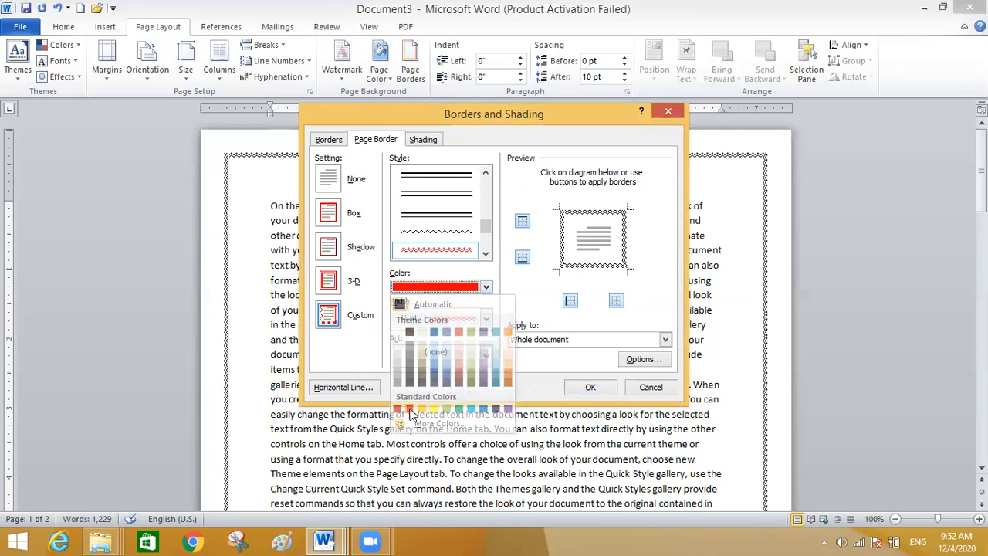
pyautogui.click(596, 386)
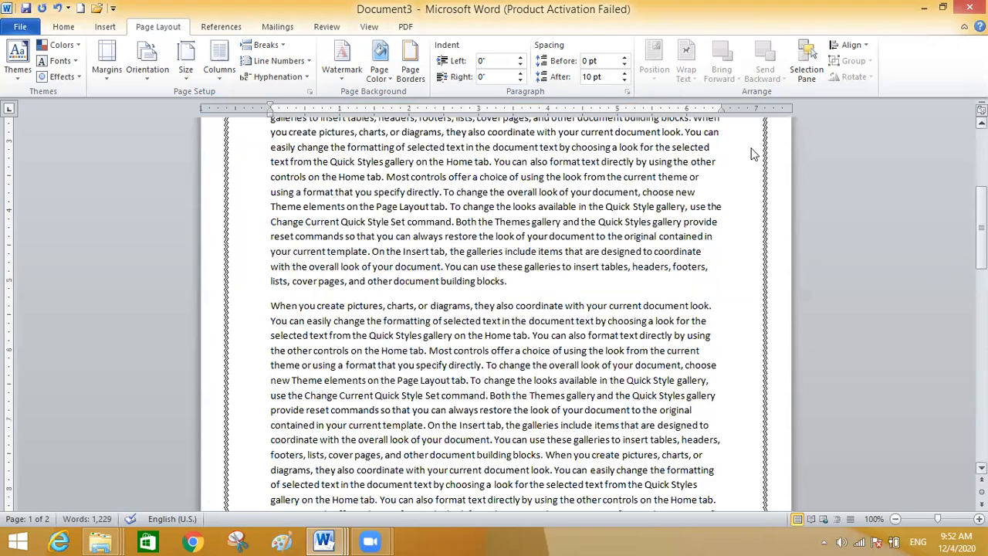
# Try the triple-line style in red for the page border and check the available line widths
pyautogui.click(415, 78)
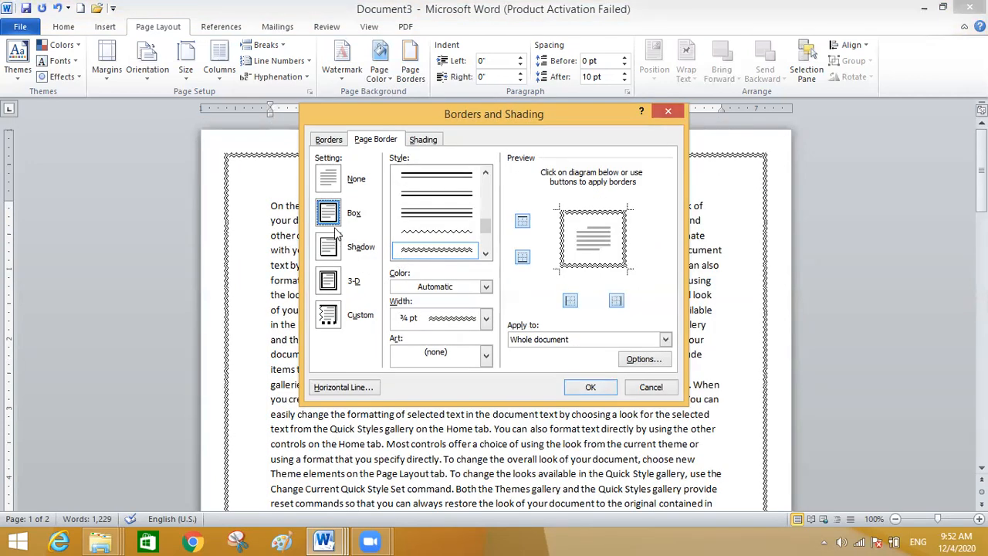
pyautogui.click(461, 214)
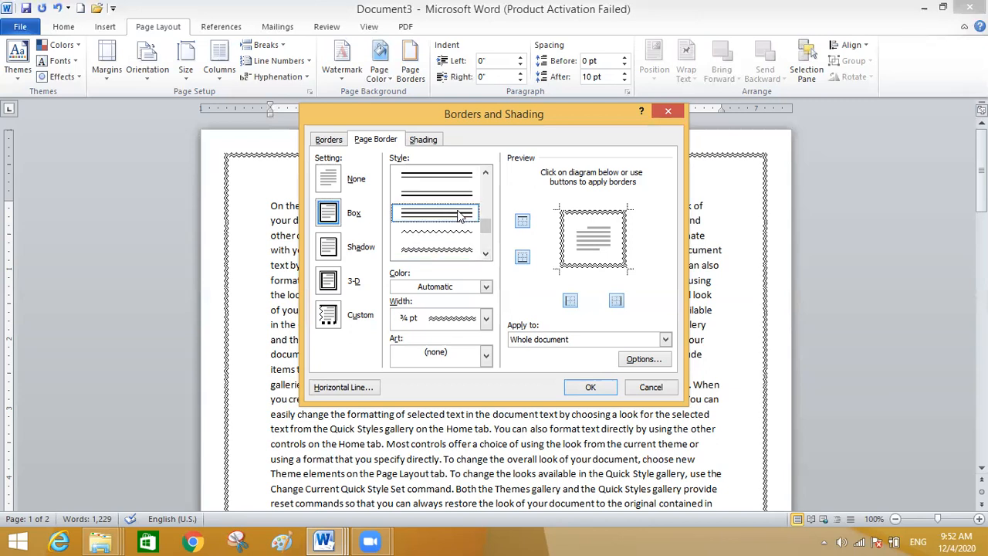
pyautogui.click(485, 287)
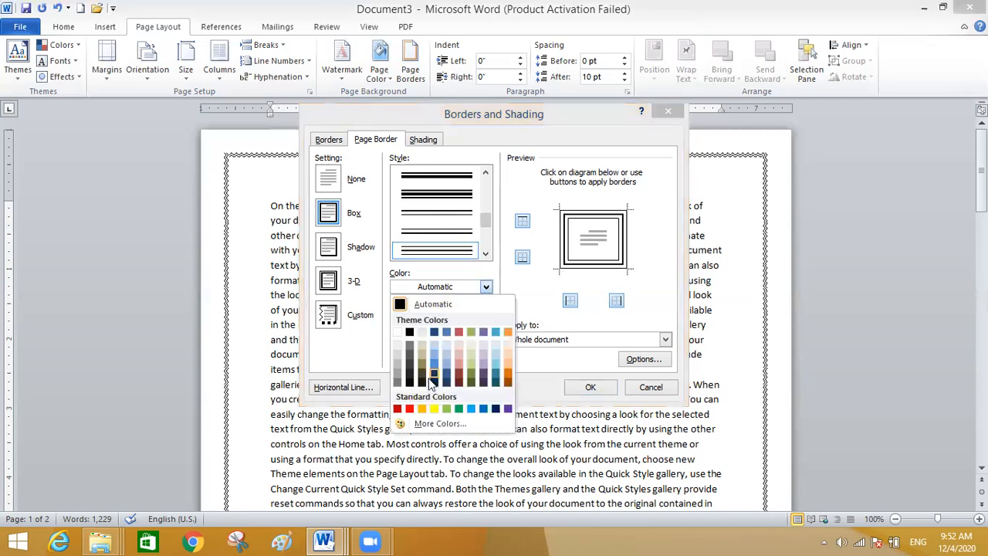
pyautogui.click(409, 409)
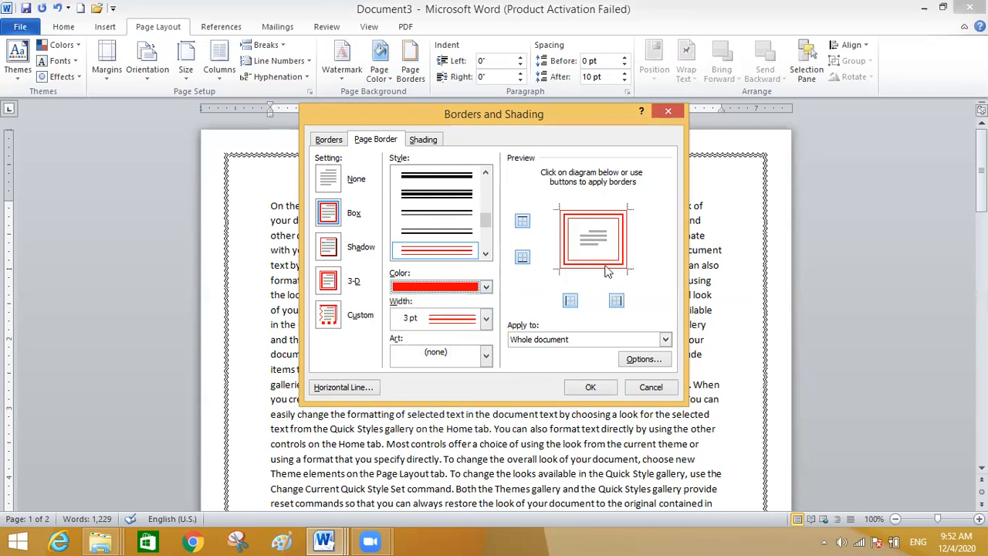
pyautogui.click(486, 319)
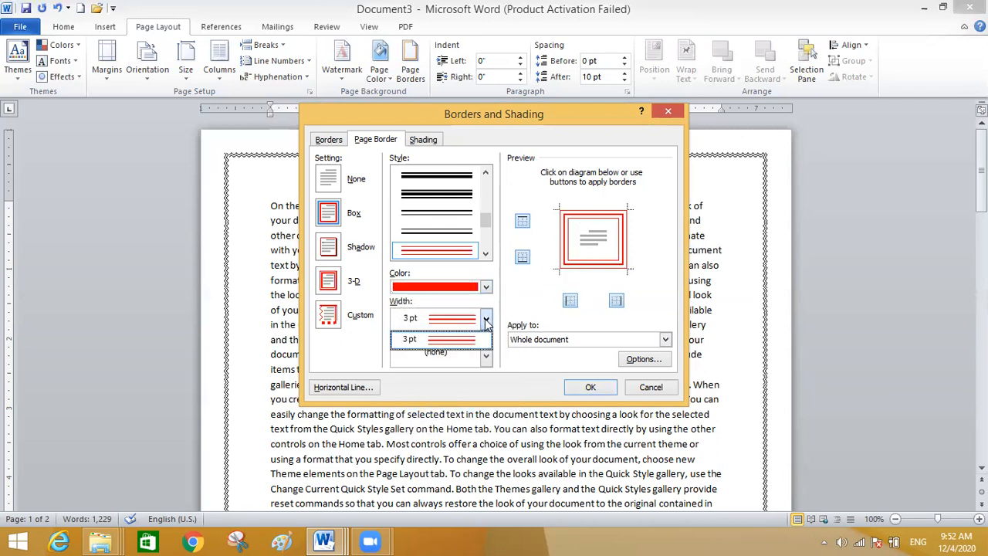
pyautogui.click(487, 322)
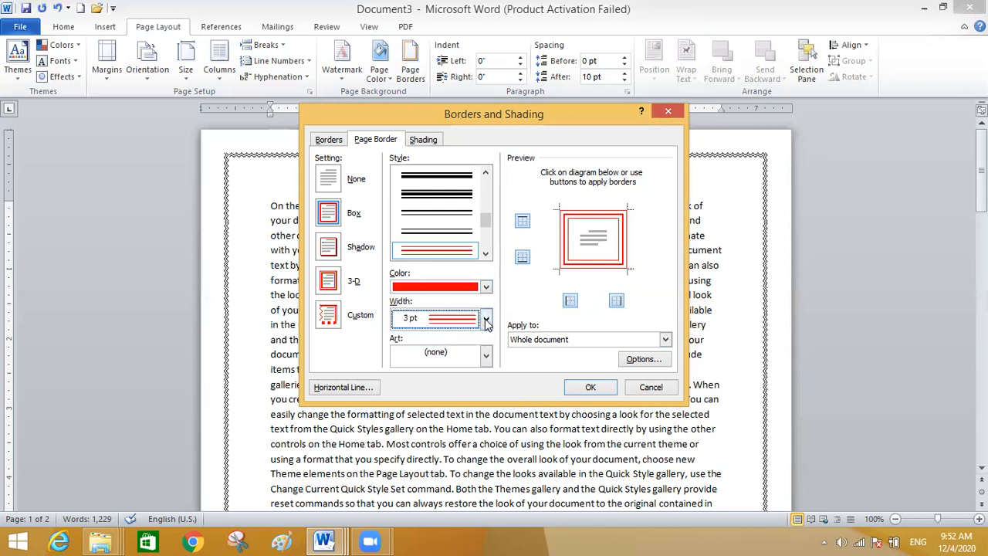
pyautogui.click(487, 322)
pyautogui.click(487, 321)
# Apply a red single solid line Box page border at ½ pt to the whole document
pyautogui.moveTo(486, 218); pyautogui.dragTo(486, 178)
pyautogui.click(463, 176)
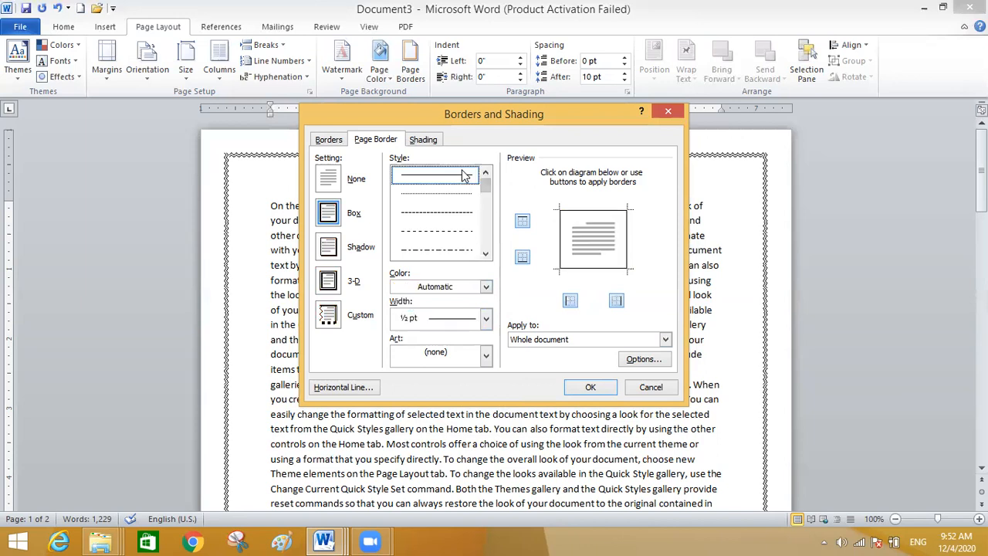
pyautogui.click(487, 287)
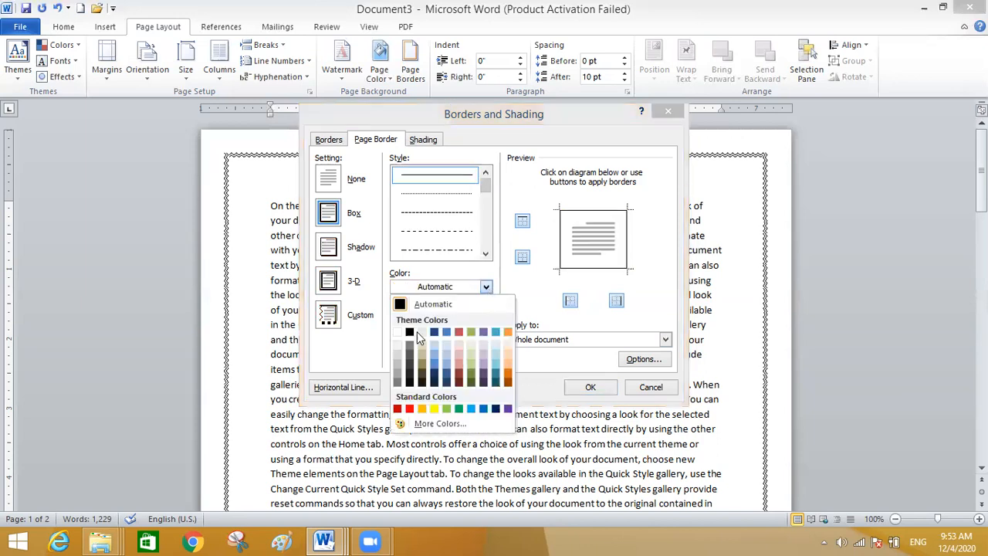
pyautogui.click(410, 407)
pyautogui.click(487, 319)
pyautogui.click(487, 319)
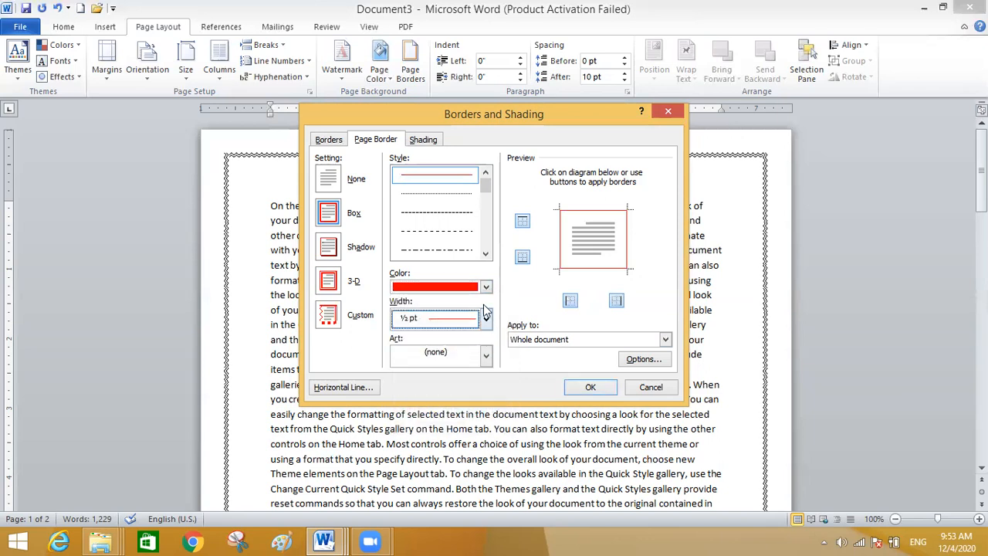
pyautogui.click(486, 319)
pyautogui.click(486, 319)
pyautogui.click(487, 319)
pyautogui.click(487, 320)
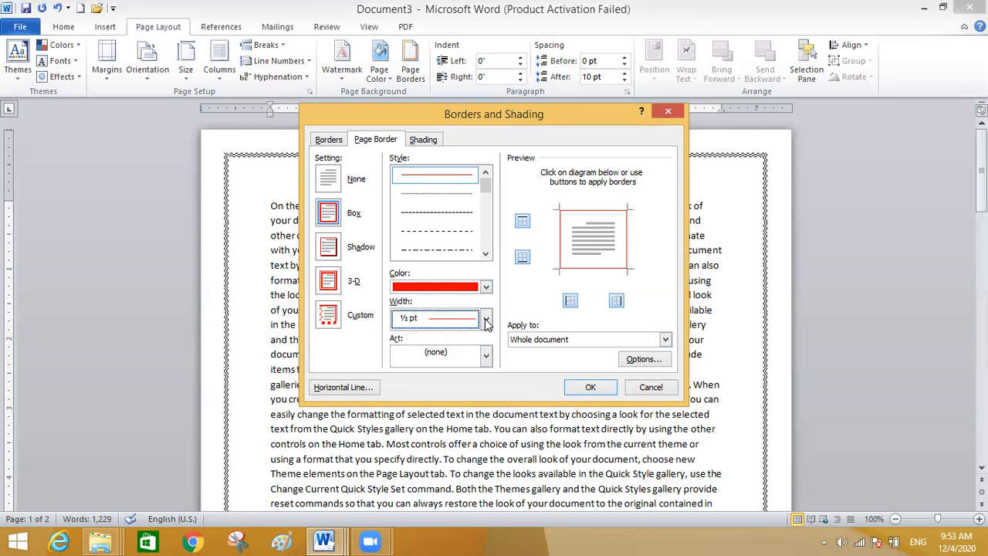
pyautogui.click(590, 388)
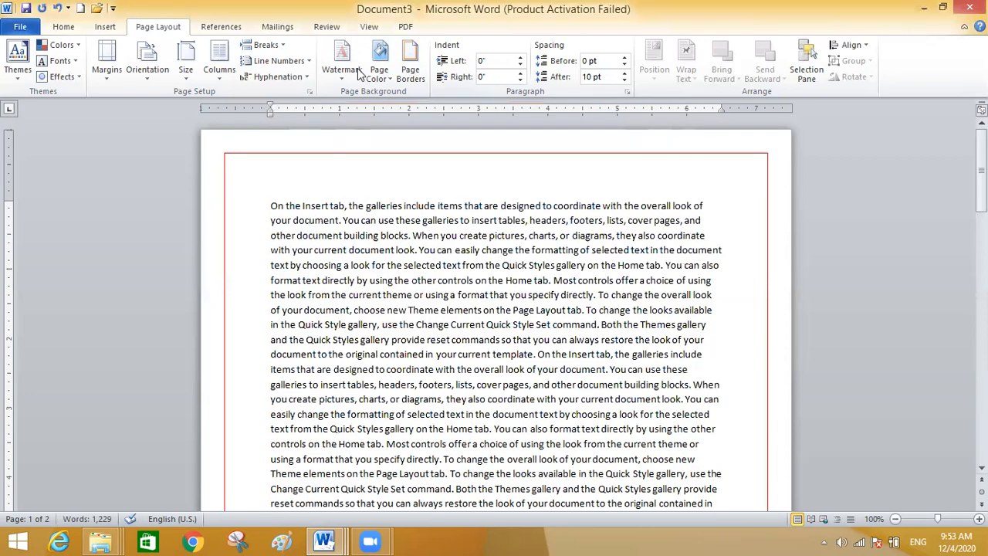
# Apply the green pine tree art as the page border for the whole document
pyautogui.click(417, 79)
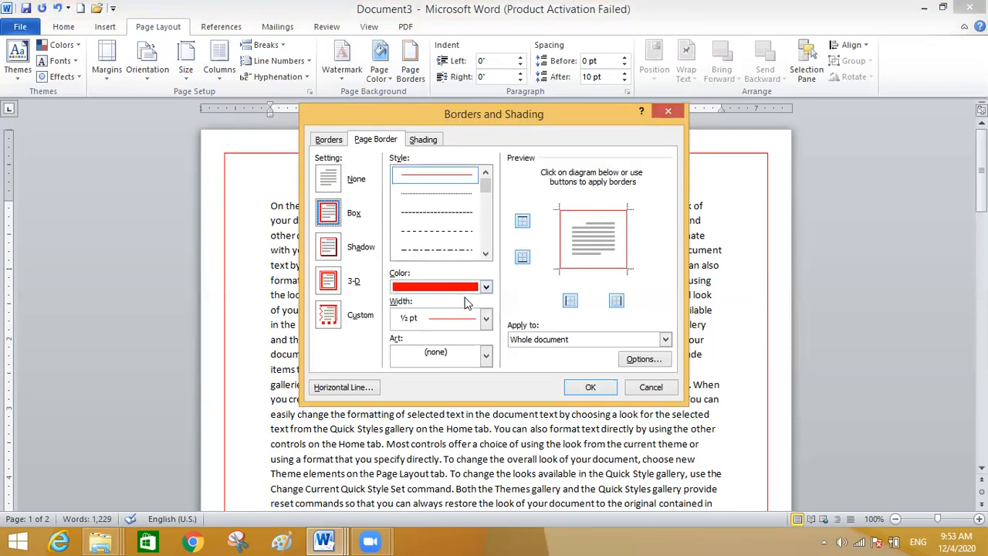
pyautogui.click(487, 357)
pyautogui.moveTo(488, 394)
pyautogui.mouseDown()
pyautogui.moveTo(492, 436)
pyautogui.moveTo(489, 392)
pyautogui.mouseUp()
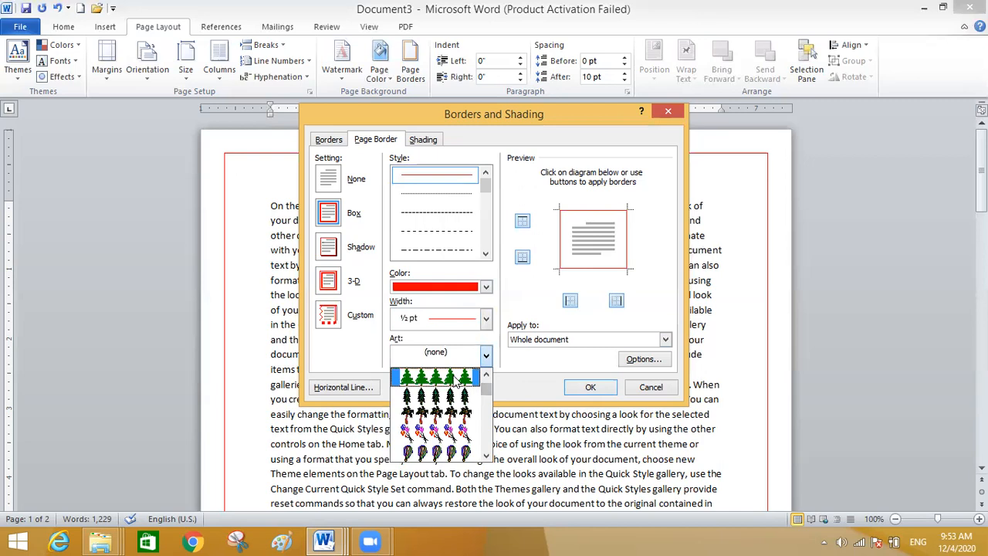
pyautogui.click(469, 383)
pyautogui.click(591, 387)
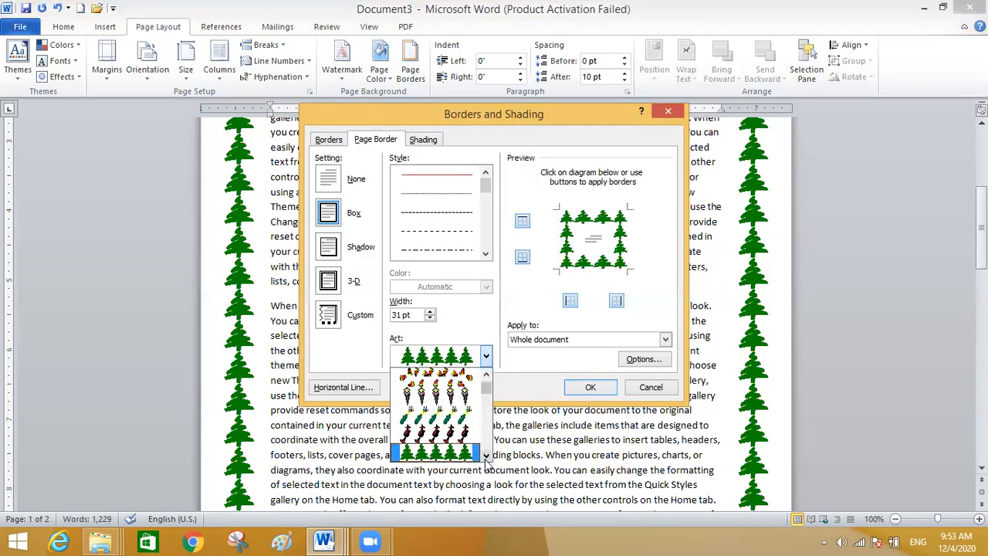
# Change the page border art to the black-and-white triangle pattern for the whole document and check it on the first page
pyautogui.click(487, 456)
pyautogui.moveTo(487, 457); pyautogui.dragTo(486, 456)
pyautogui.moveTo(486, 399); pyautogui.dragTo(488, 428)
pyautogui.click(432, 388)
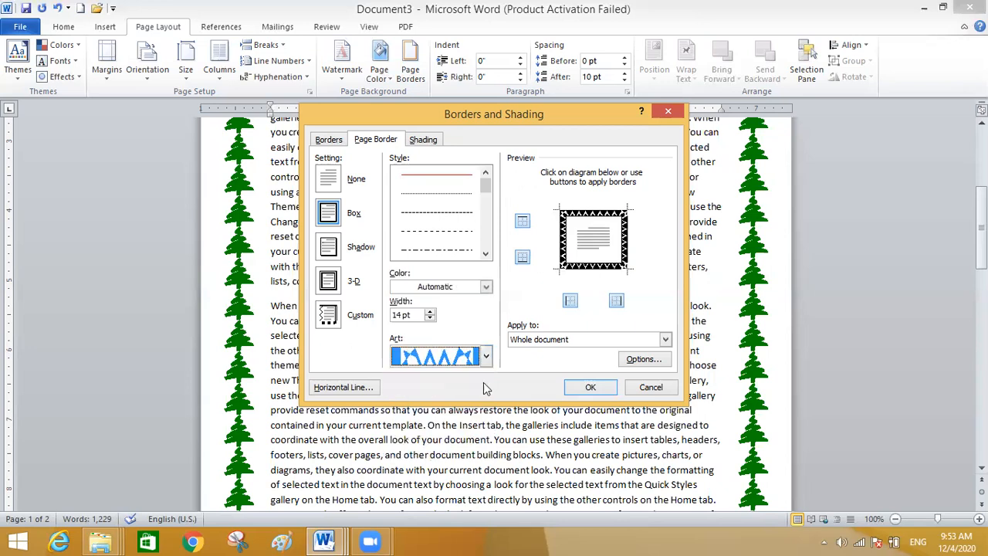
pyautogui.click(591, 387)
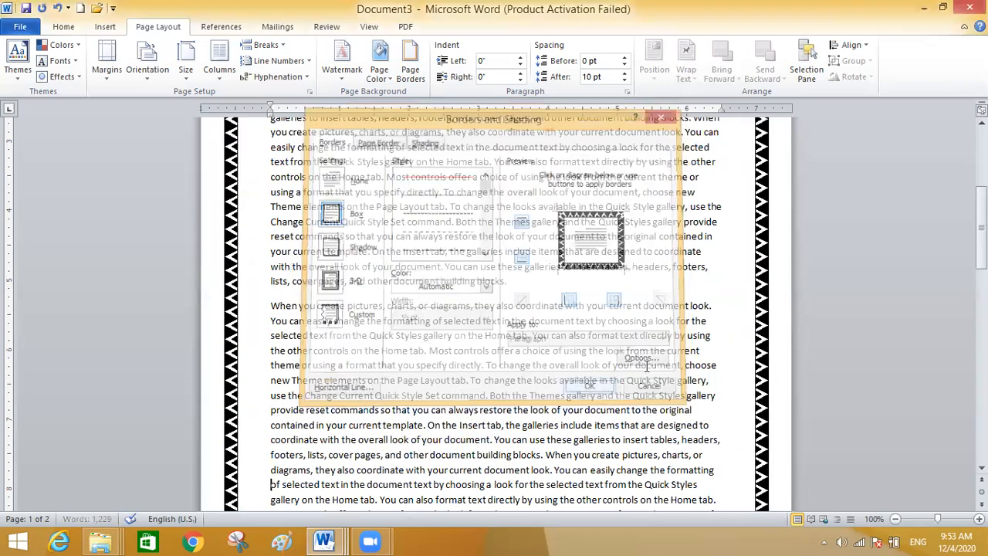
pyautogui.scroll(5, 494, 309)
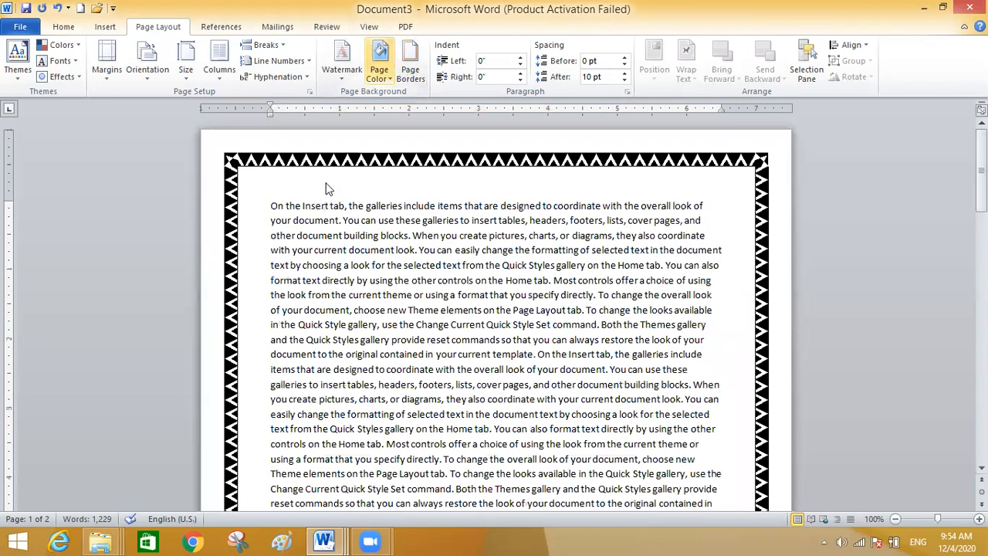
# Remove the page border from the whole document by applying the None setting
pyautogui.click(591, 387)
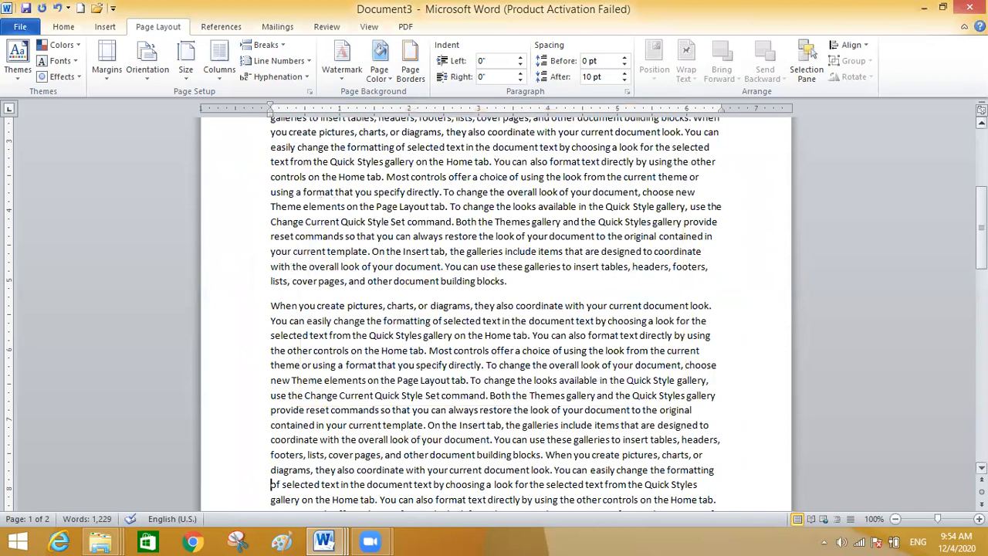
pyautogui.scroll(6, 415, 141)
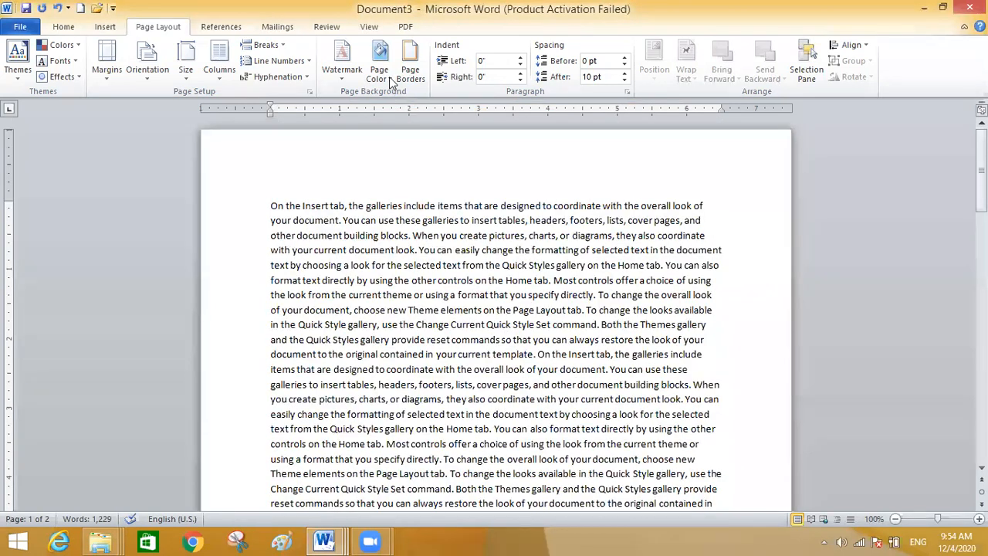
pyautogui.click(413, 81)
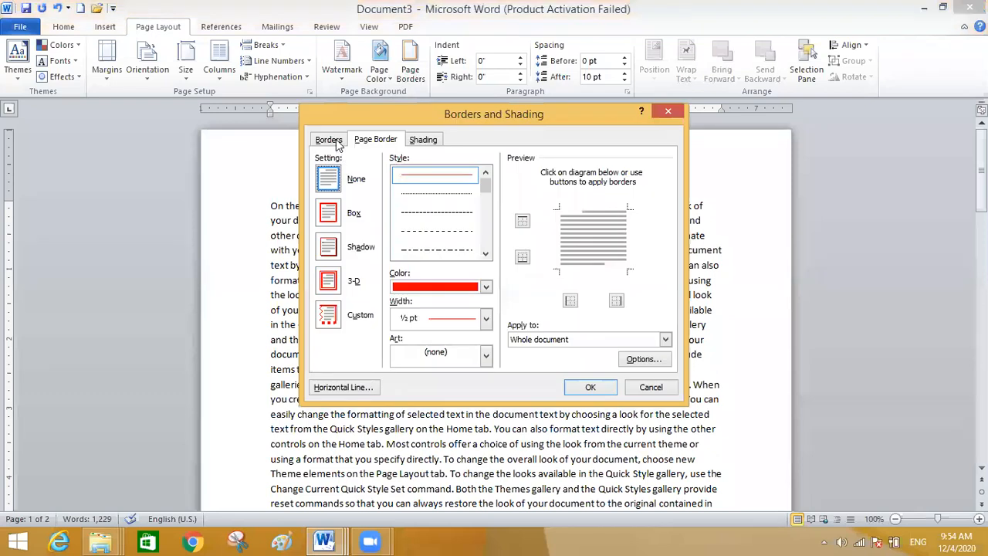
pyautogui.click(329, 140)
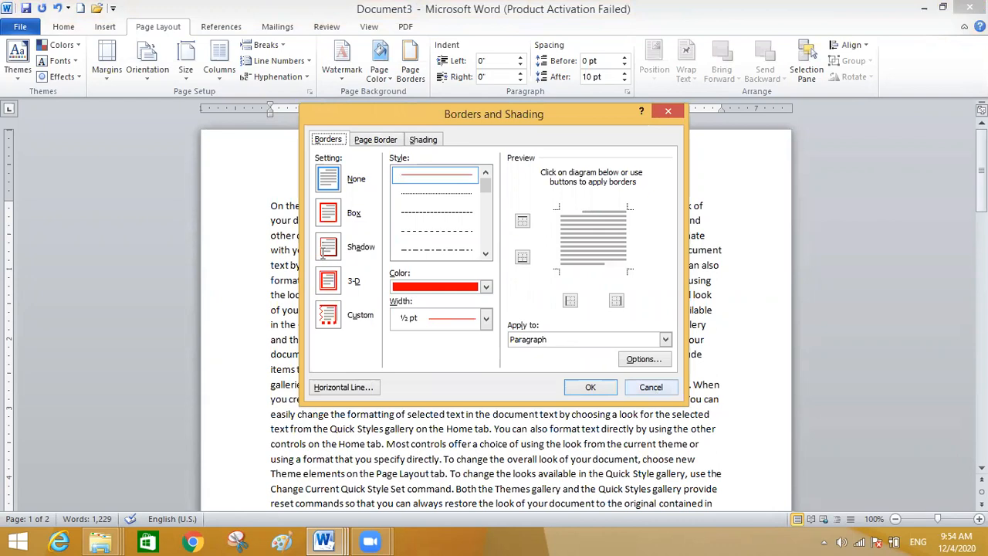
pyautogui.press('Escape')
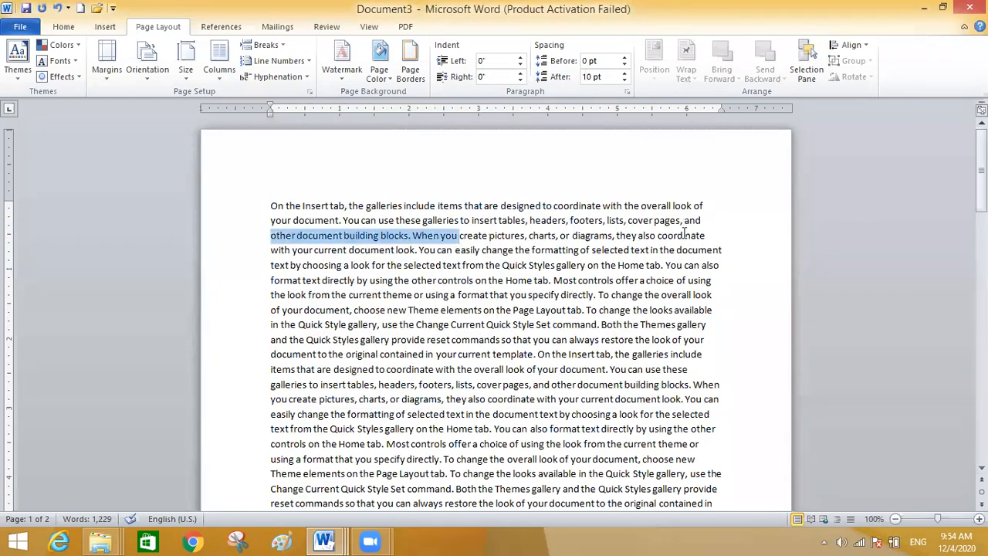
# Add a ½ pt double-line Box border in the Automatic color around the text "document building blocks" through "coordinate" in the first paragraph
pyautogui.keyDown('shift'); pyautogui.click(705, 240); pyautogui.keyUp('shift')
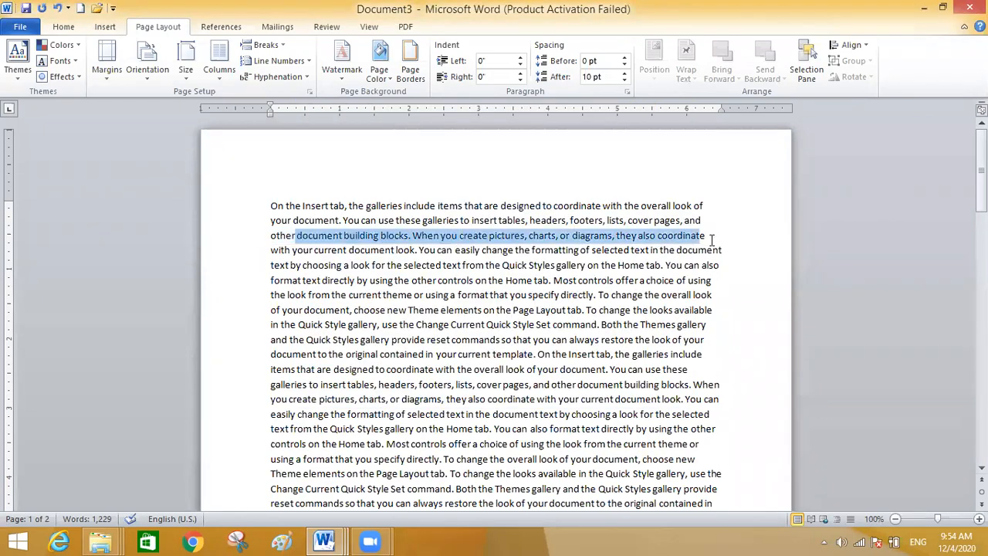
pyautogui.click(415, 80)
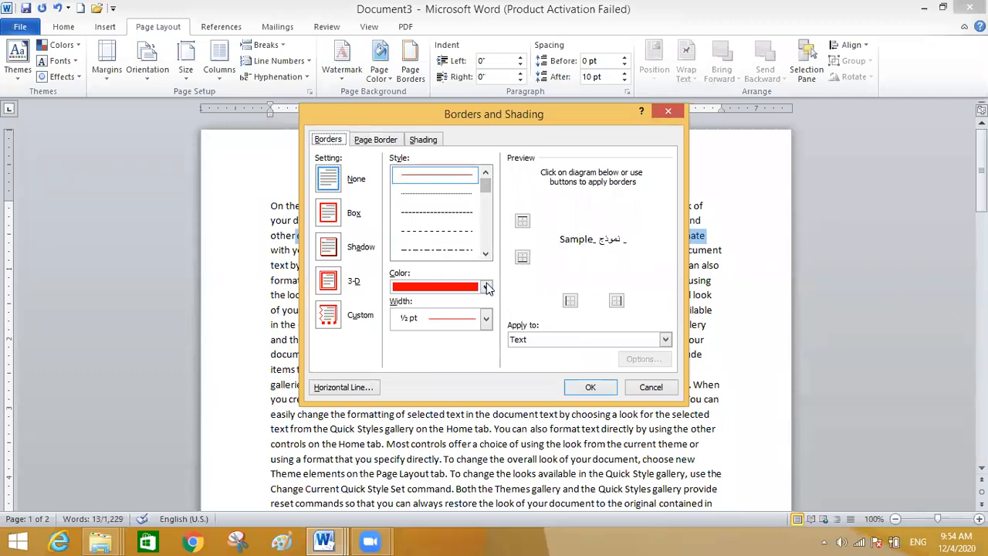
pyautogui.click(420, 287)
pyautogui.click(403, 309)
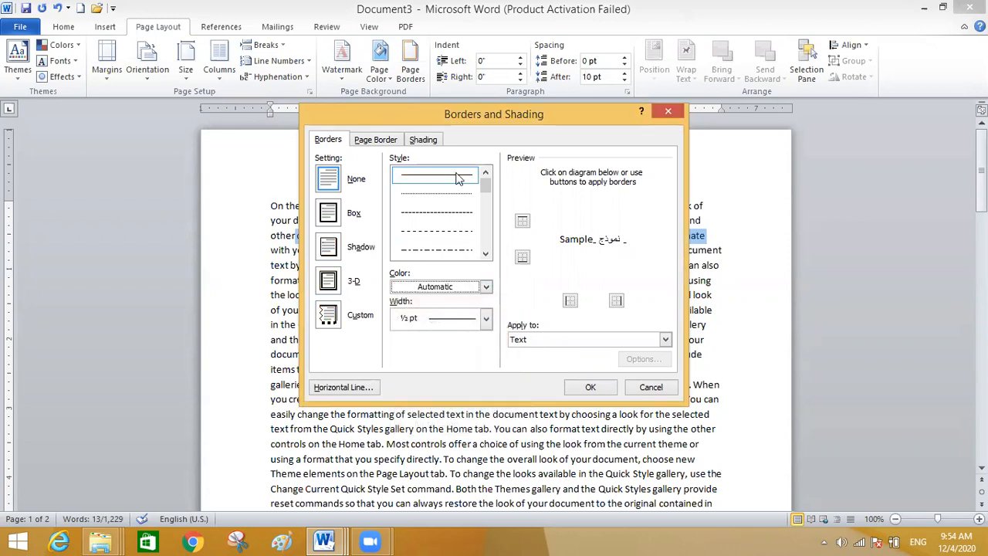
pyautogui.moveTo(484, 187); pyautogui.dragTo(488, 203)
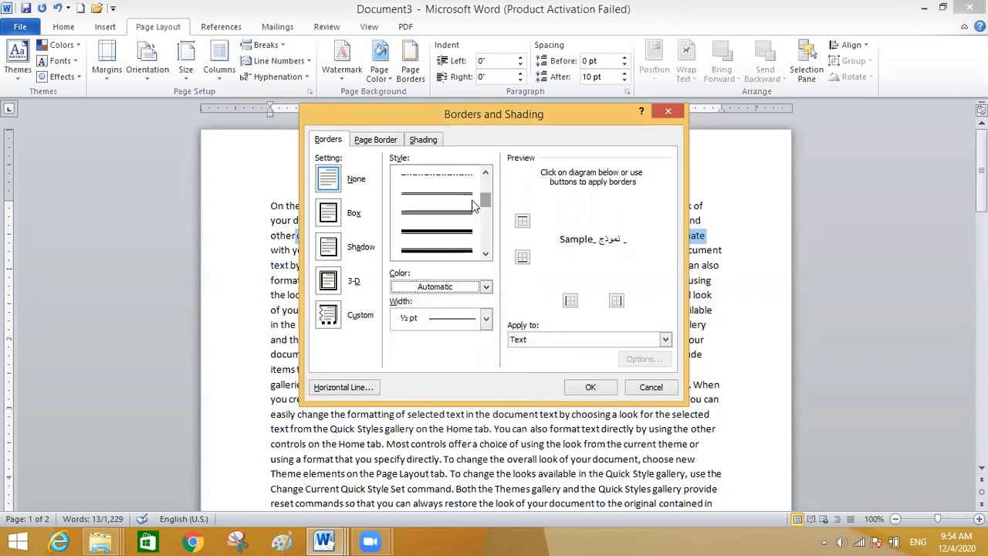
pyautogui.click(463, 196)
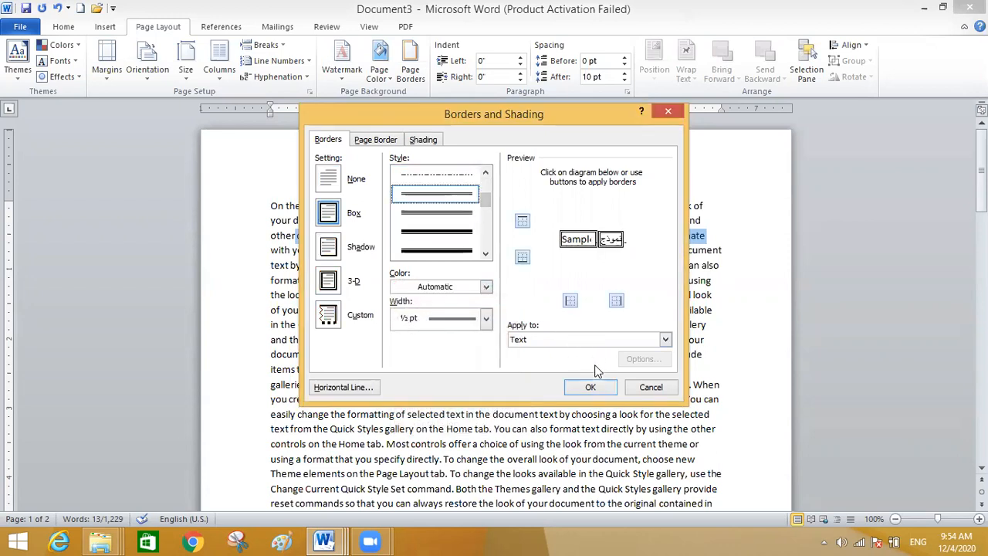
pyautogui.click(589, 387)
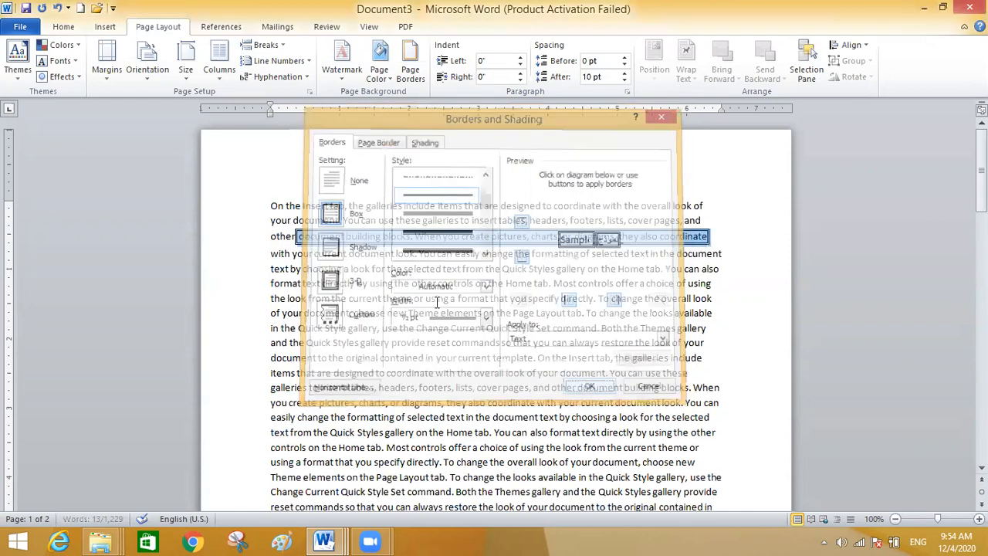
pyautogui.click(436, 298)
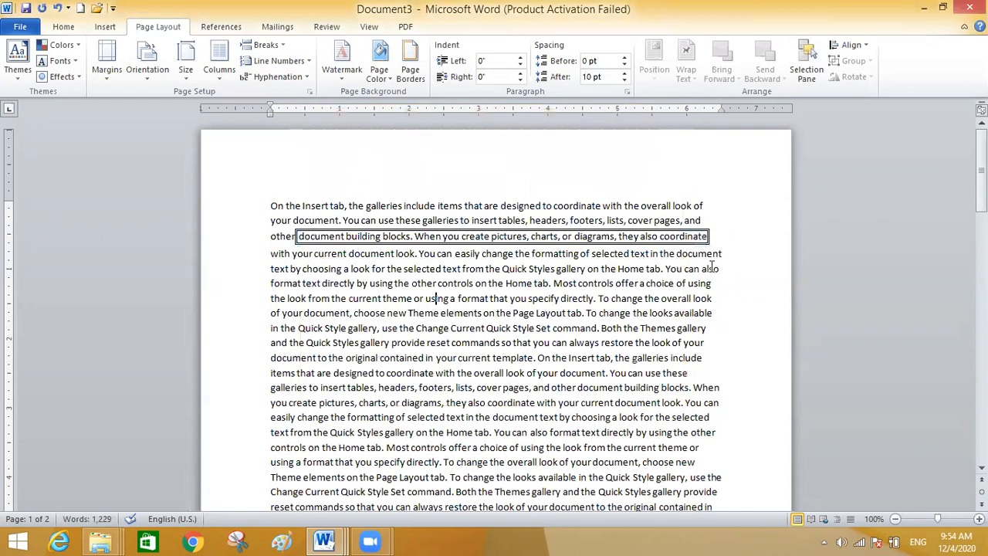
# Review the Borders and Shading settings without a text selection and close them with the None border setting kept
pyautogui.click(419, 84)
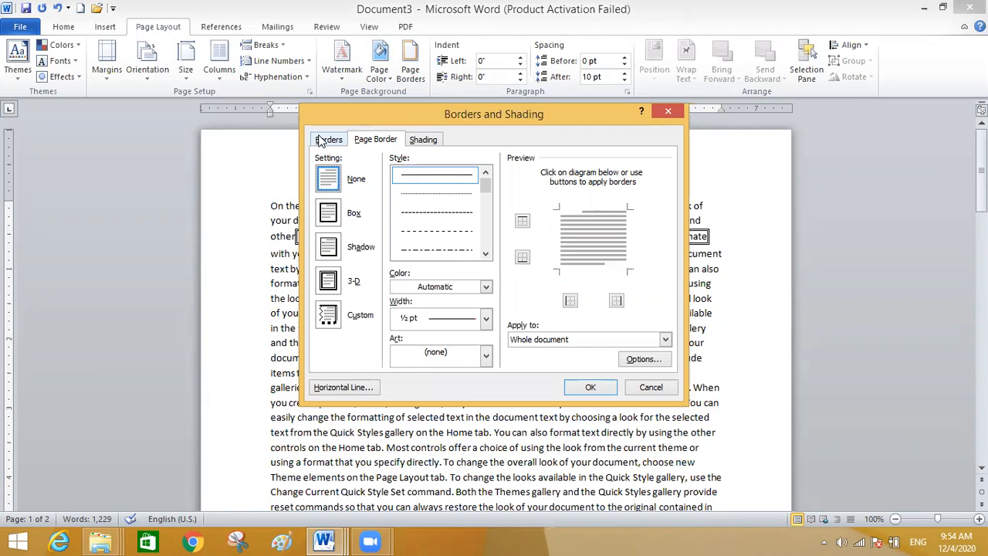
pyautogui.click(606, 394)
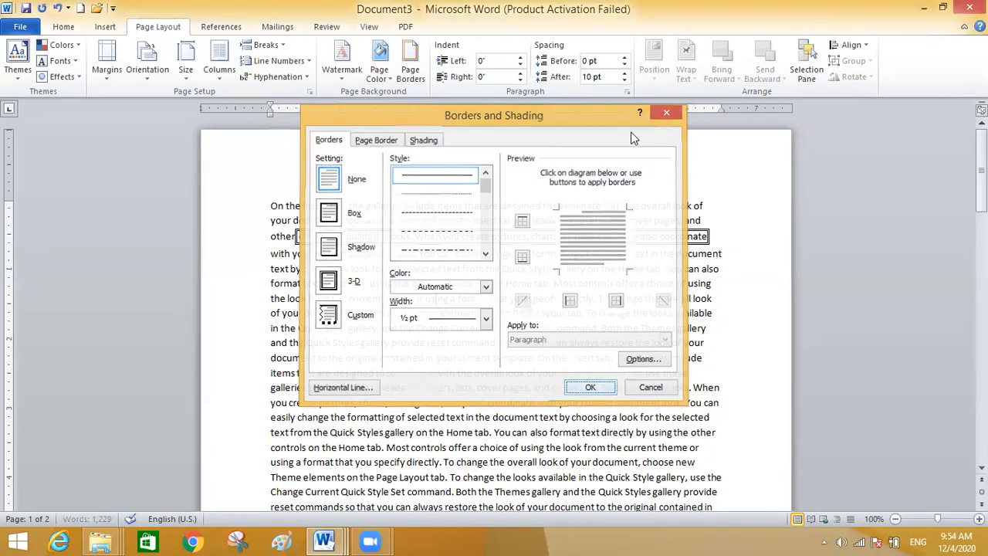